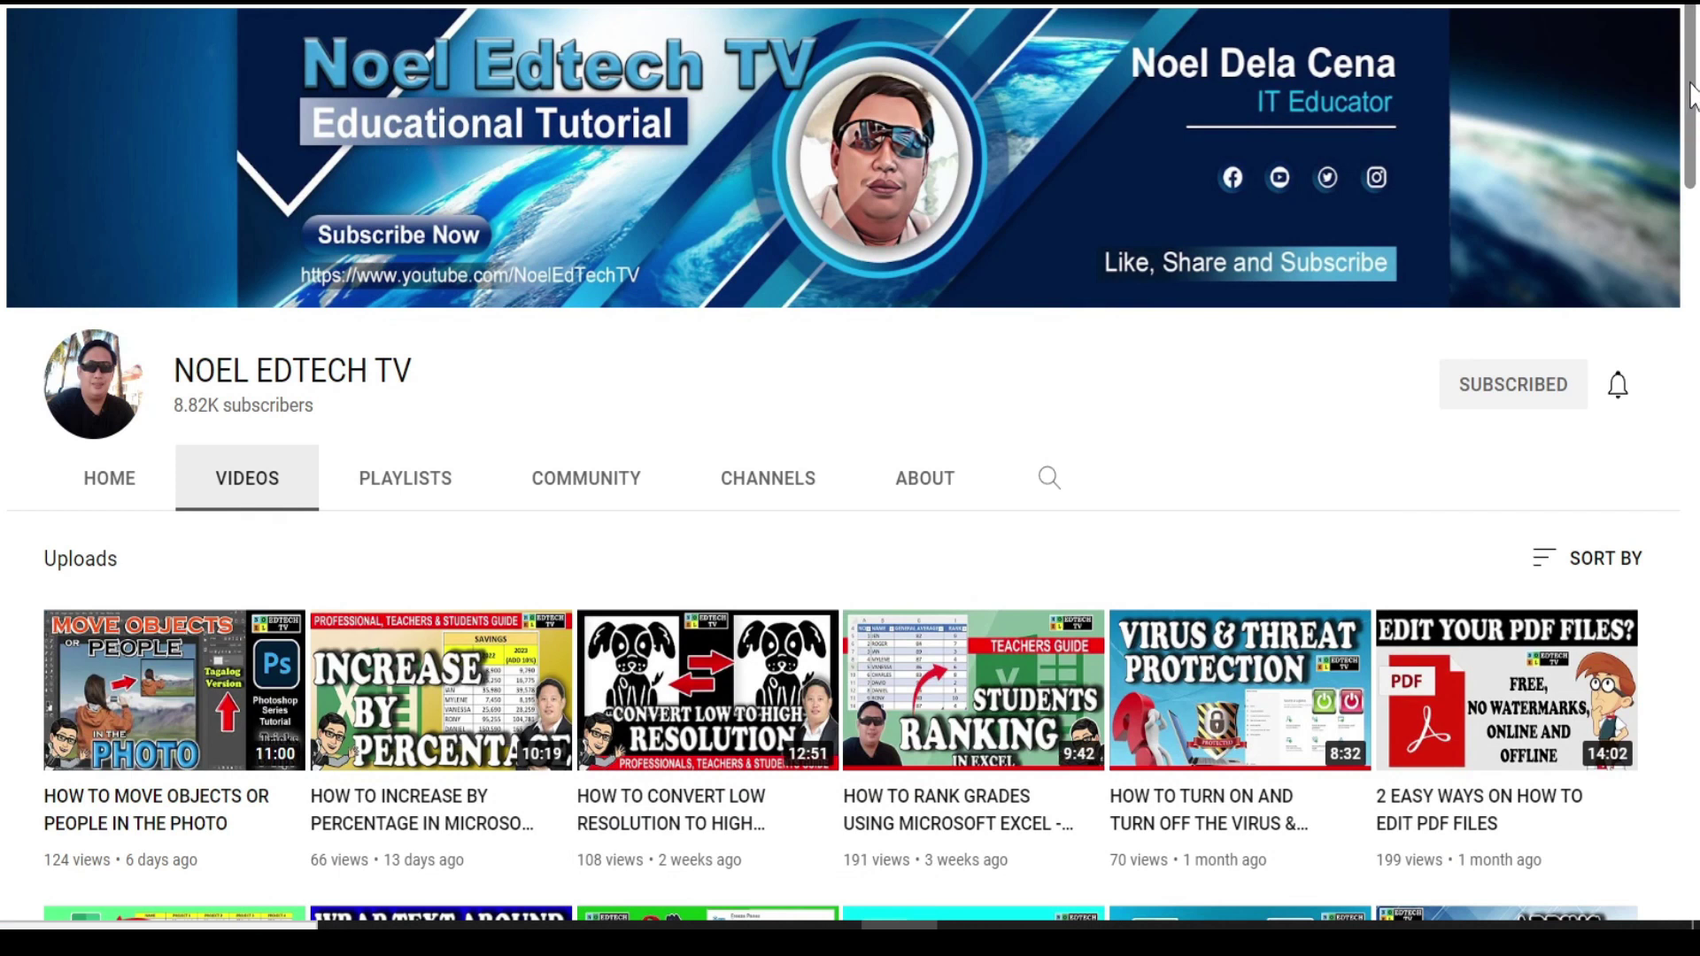
Scroll down the channel's Videos tab to browse more uploads.
mouse_move(1691, 92)
left_mouse_down()
mouse_move(1694, 601)
mouse_move(1675, 816)
left_mouse_up()
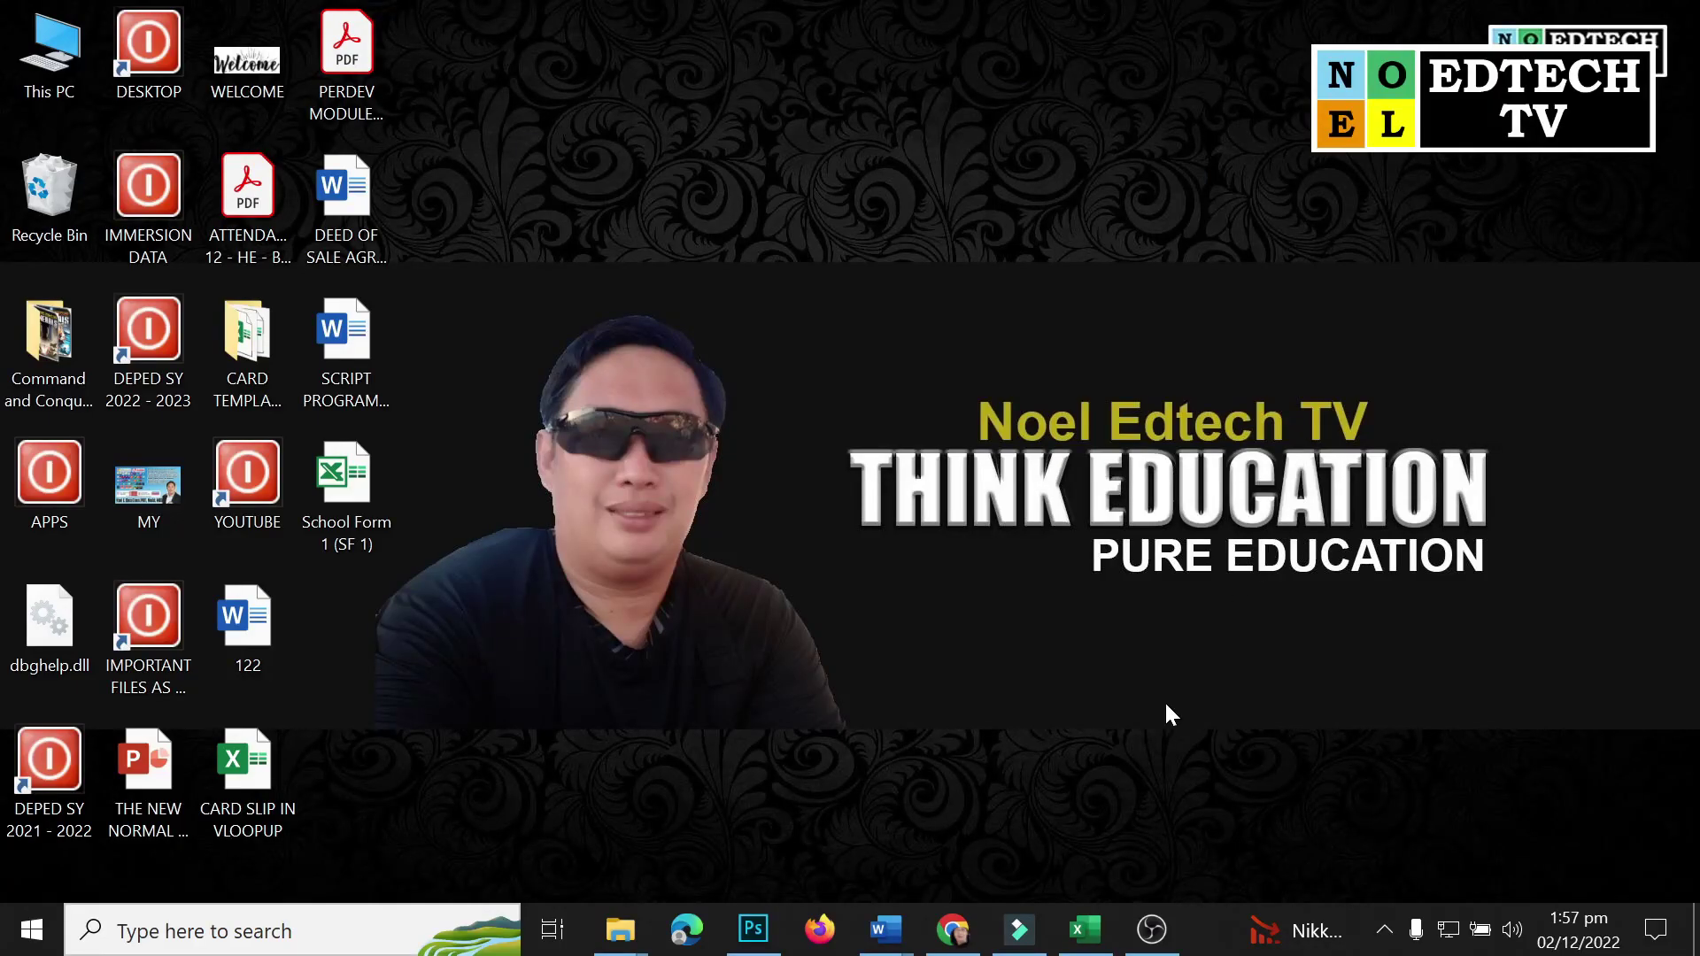
Restore the 'HIDE FORMULA AND ZERO' Excel workbook with the age table from the taskbar.
left_click(1082, 930)
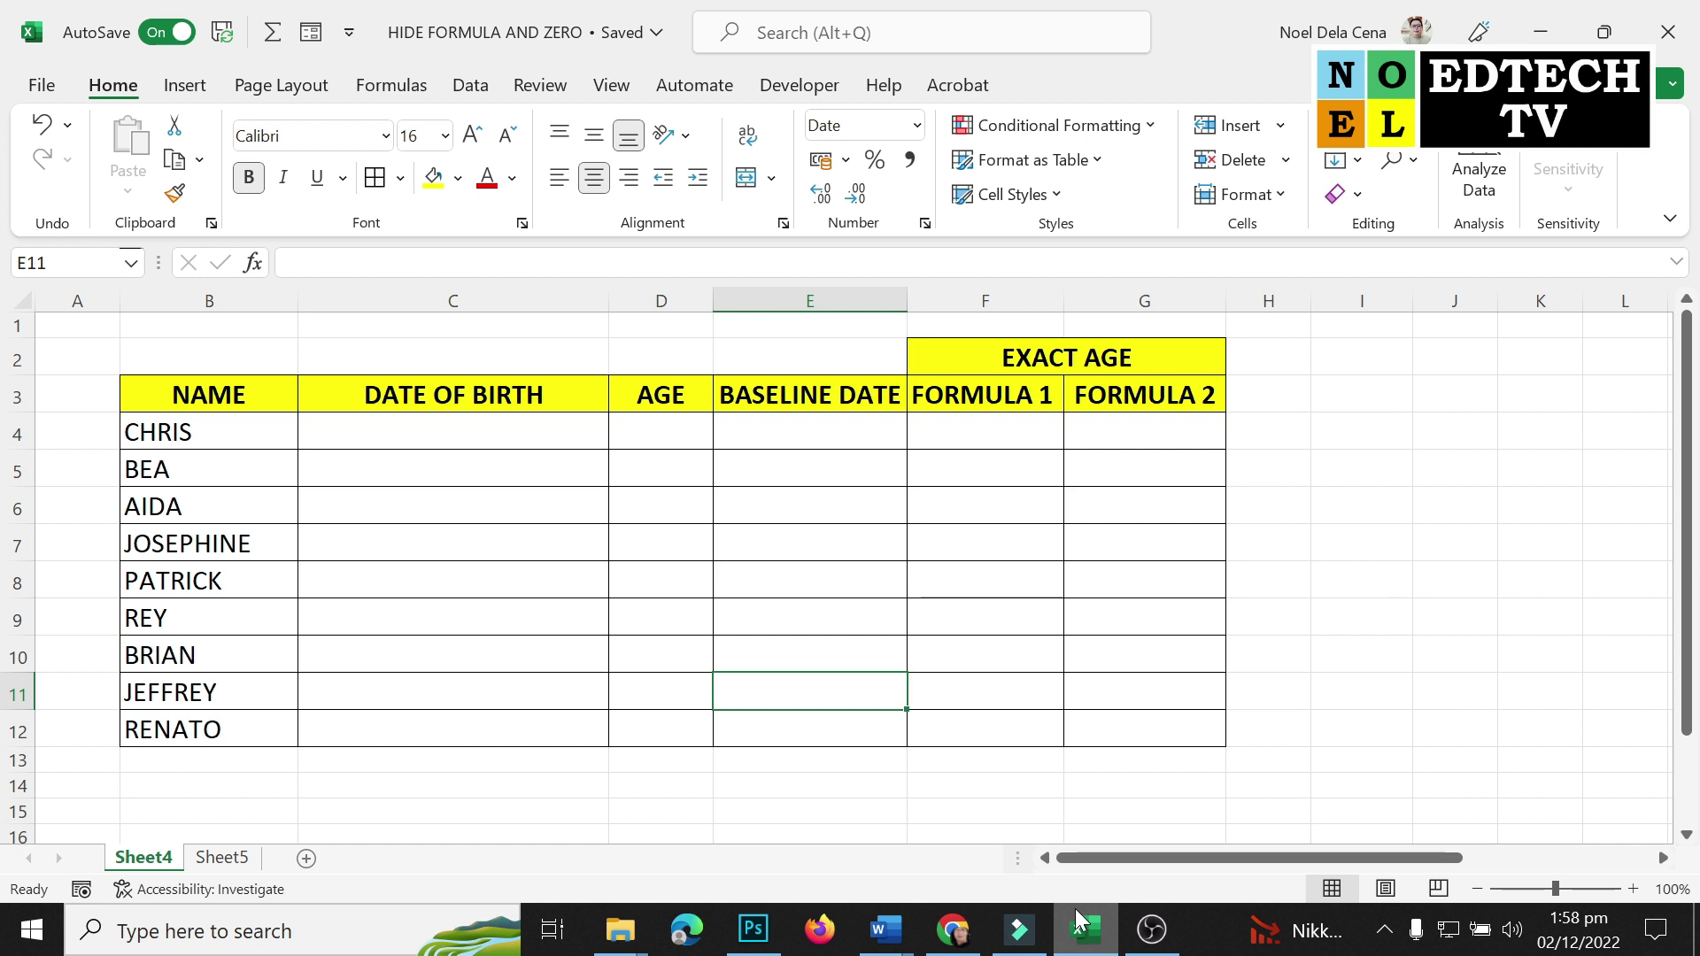
left_click(389, 444)
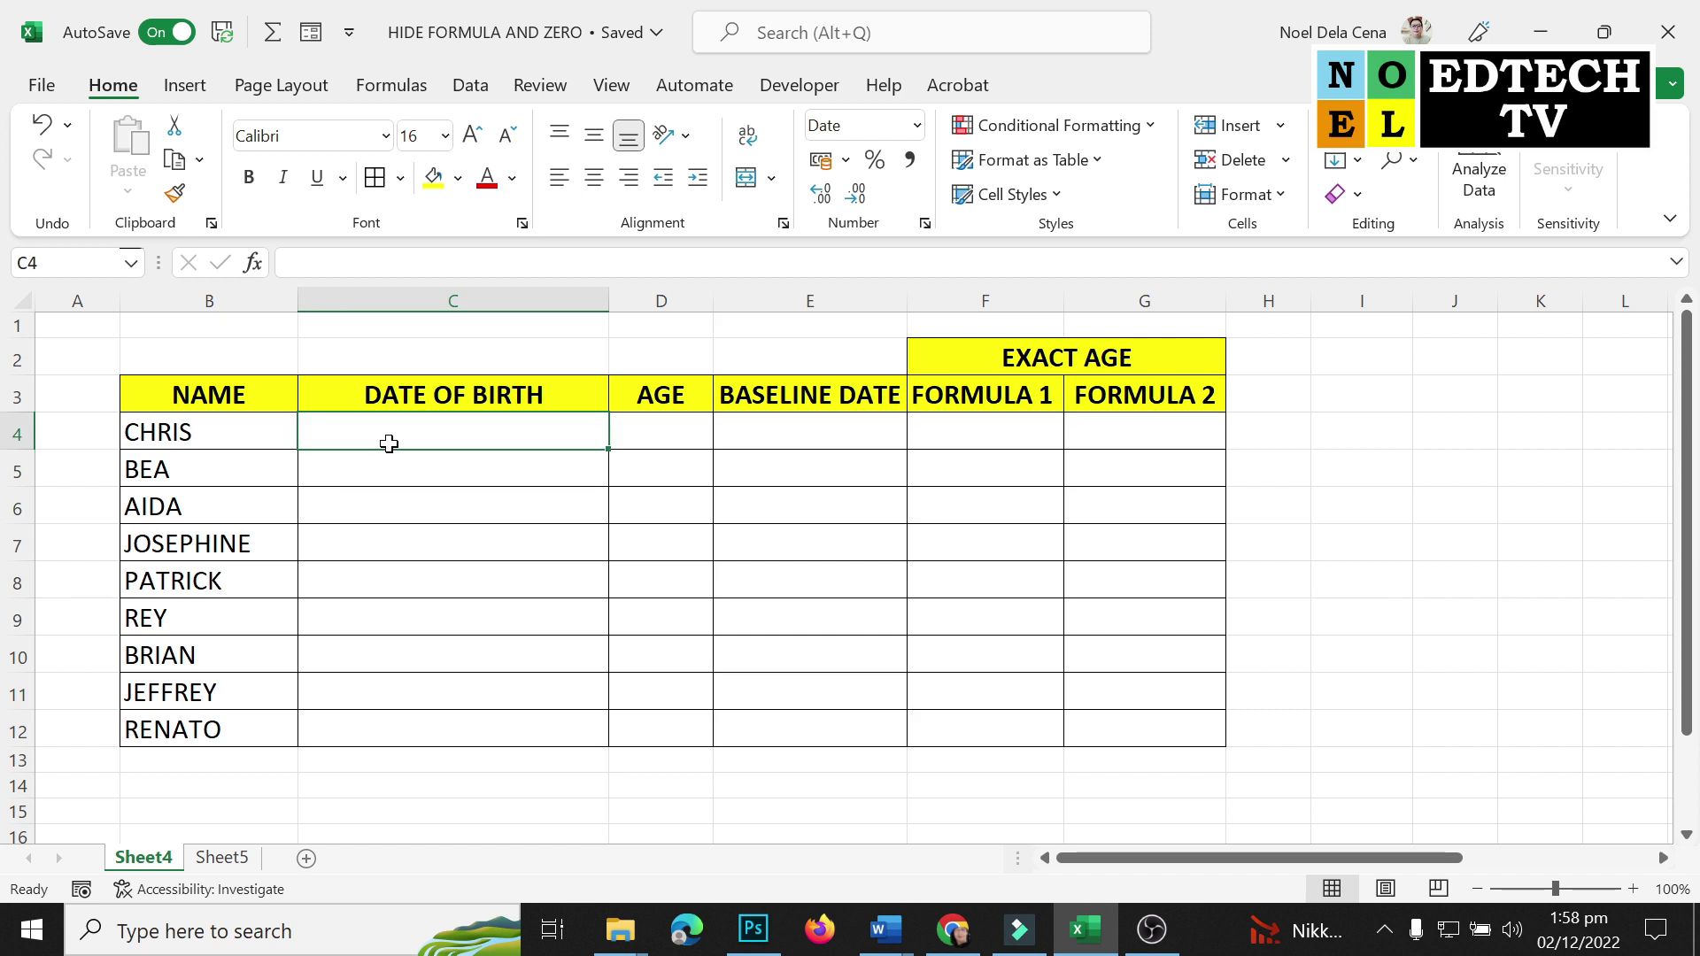
type("19/")
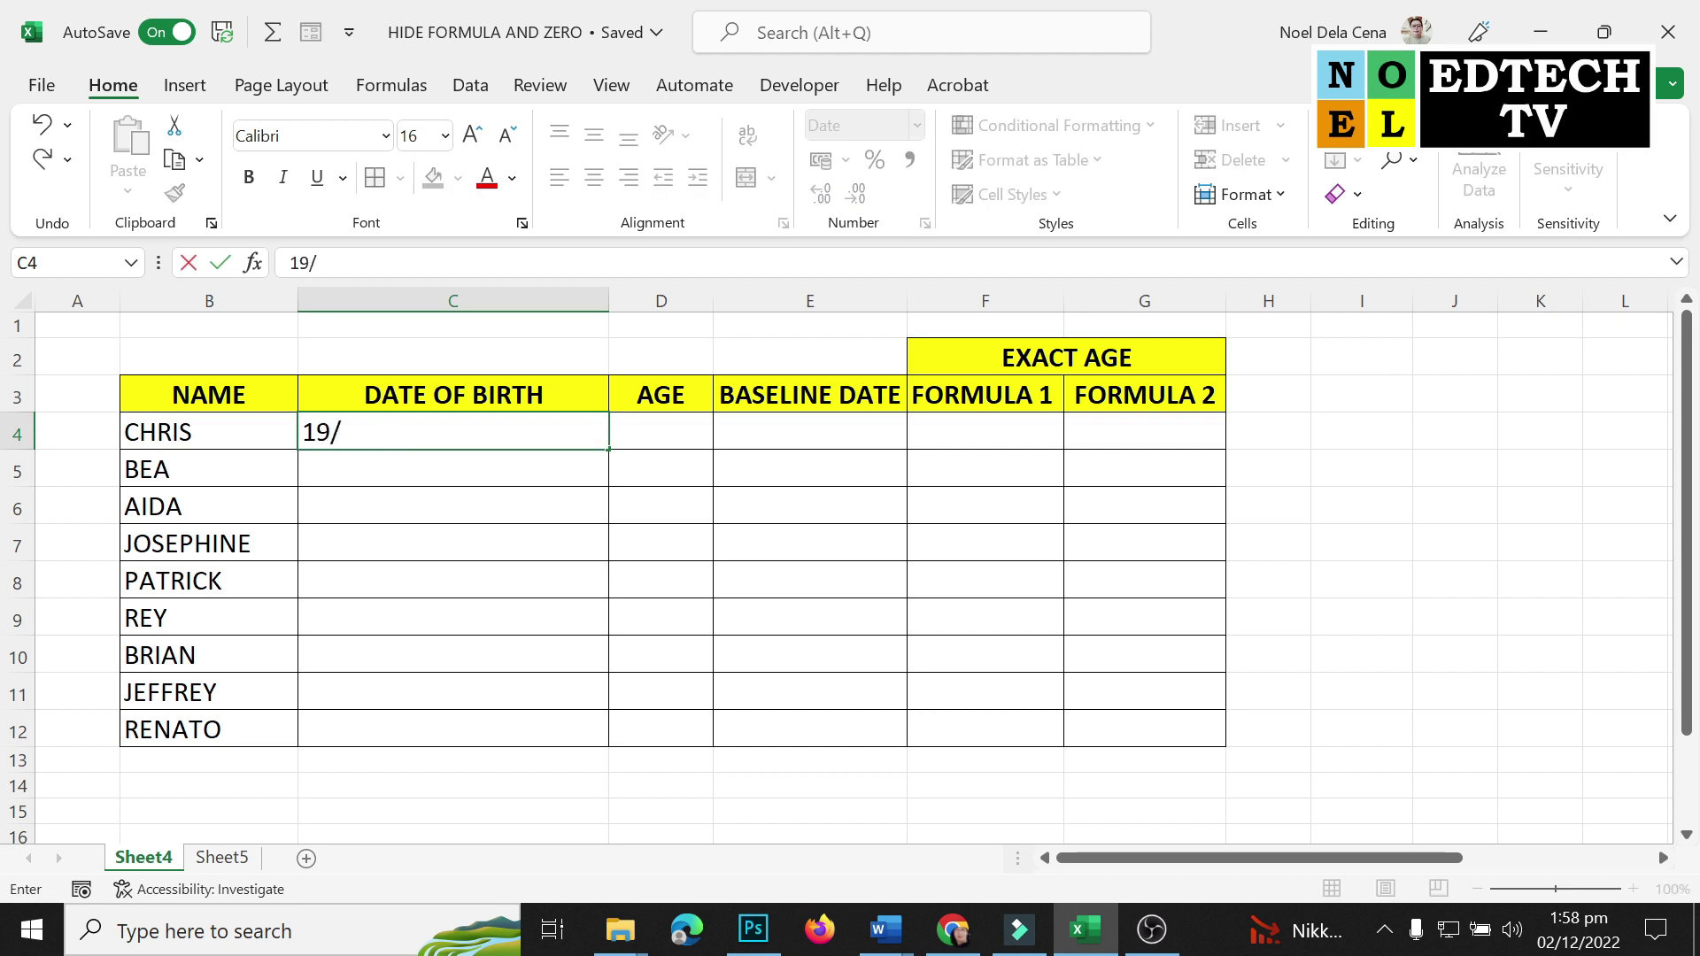
type("3/2002")
key("Return")
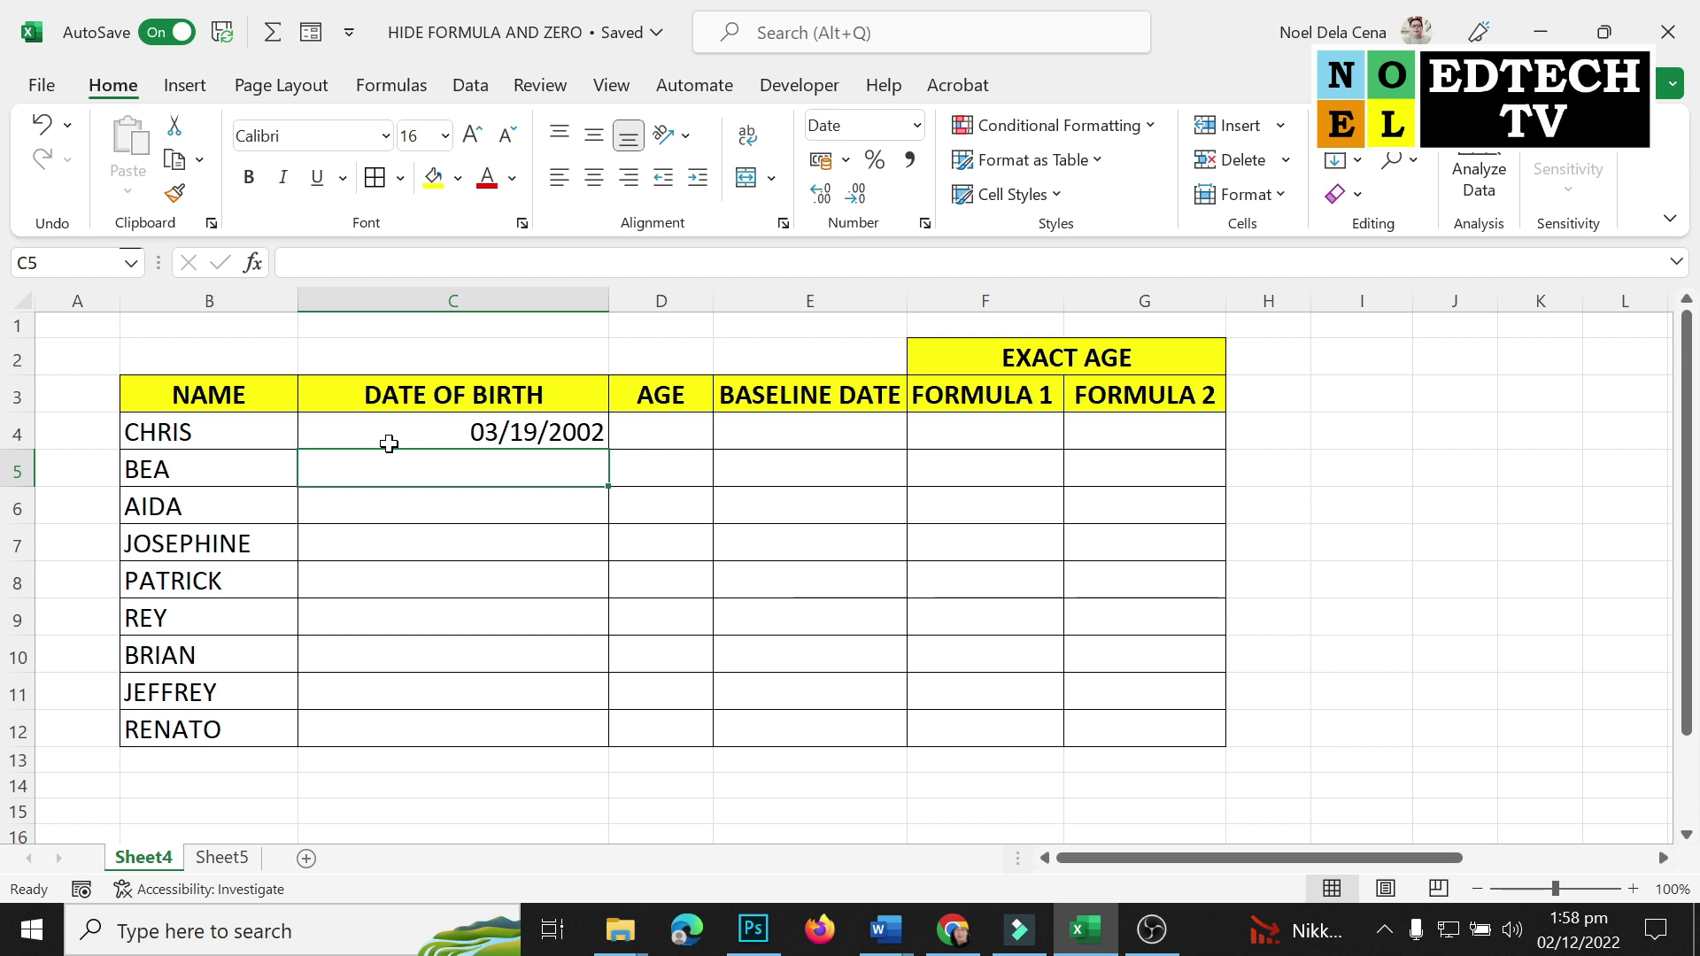
type("10/8/200")
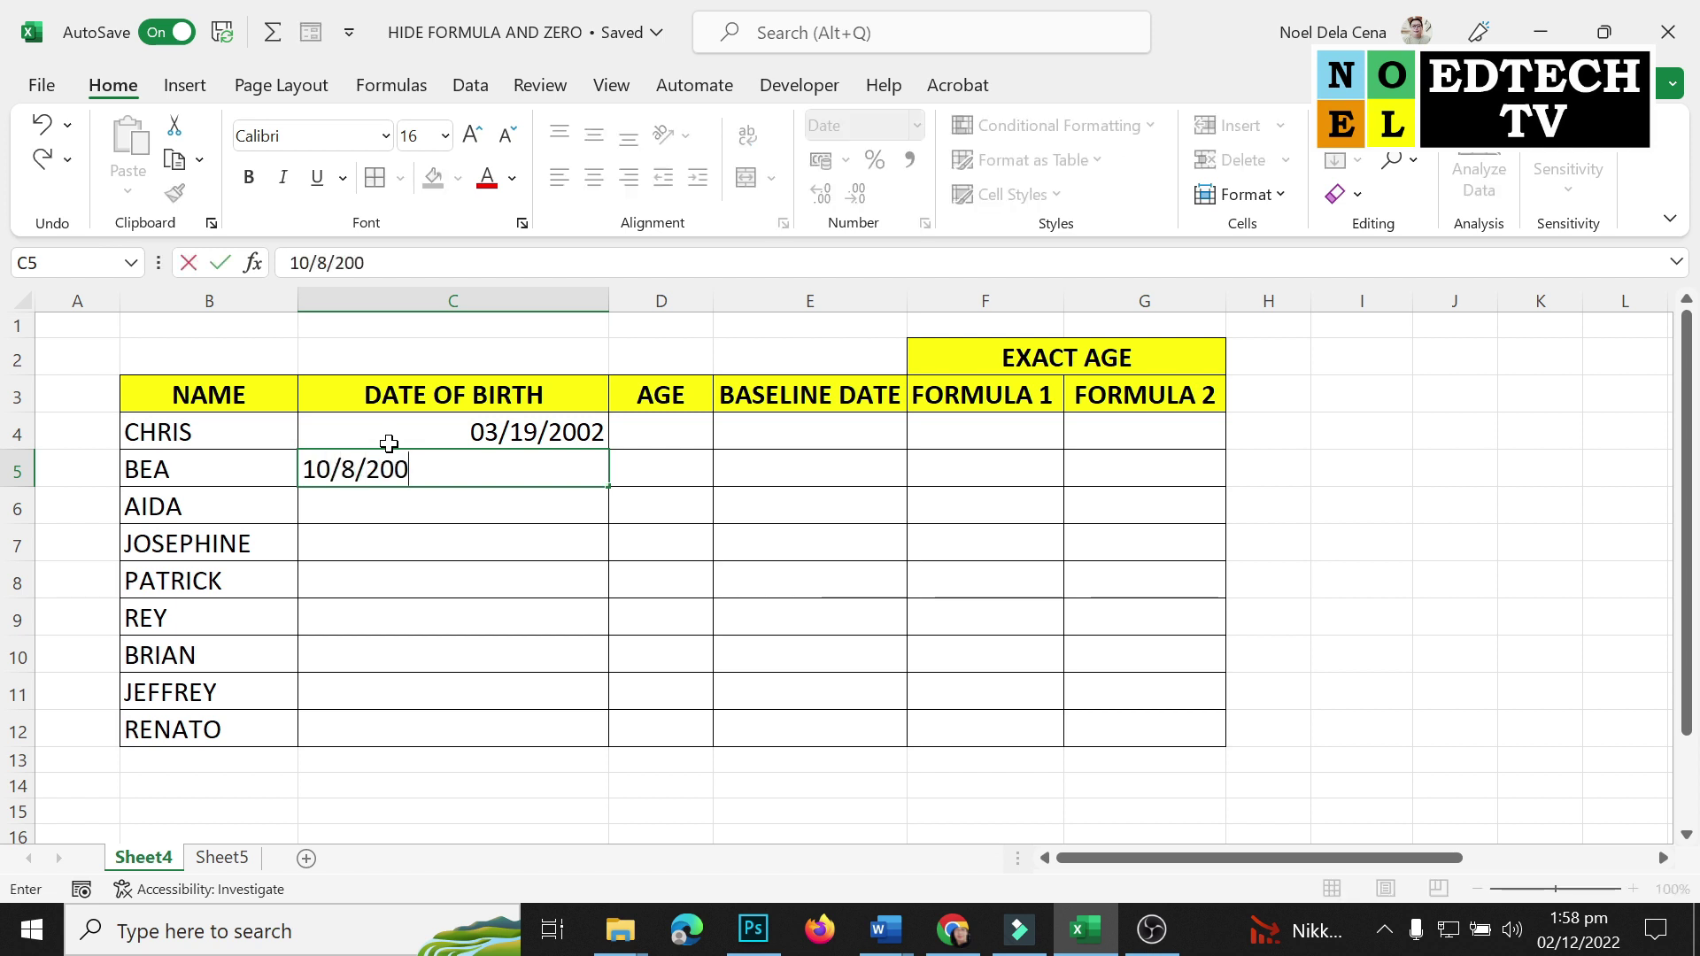
type("2")
key("Return")
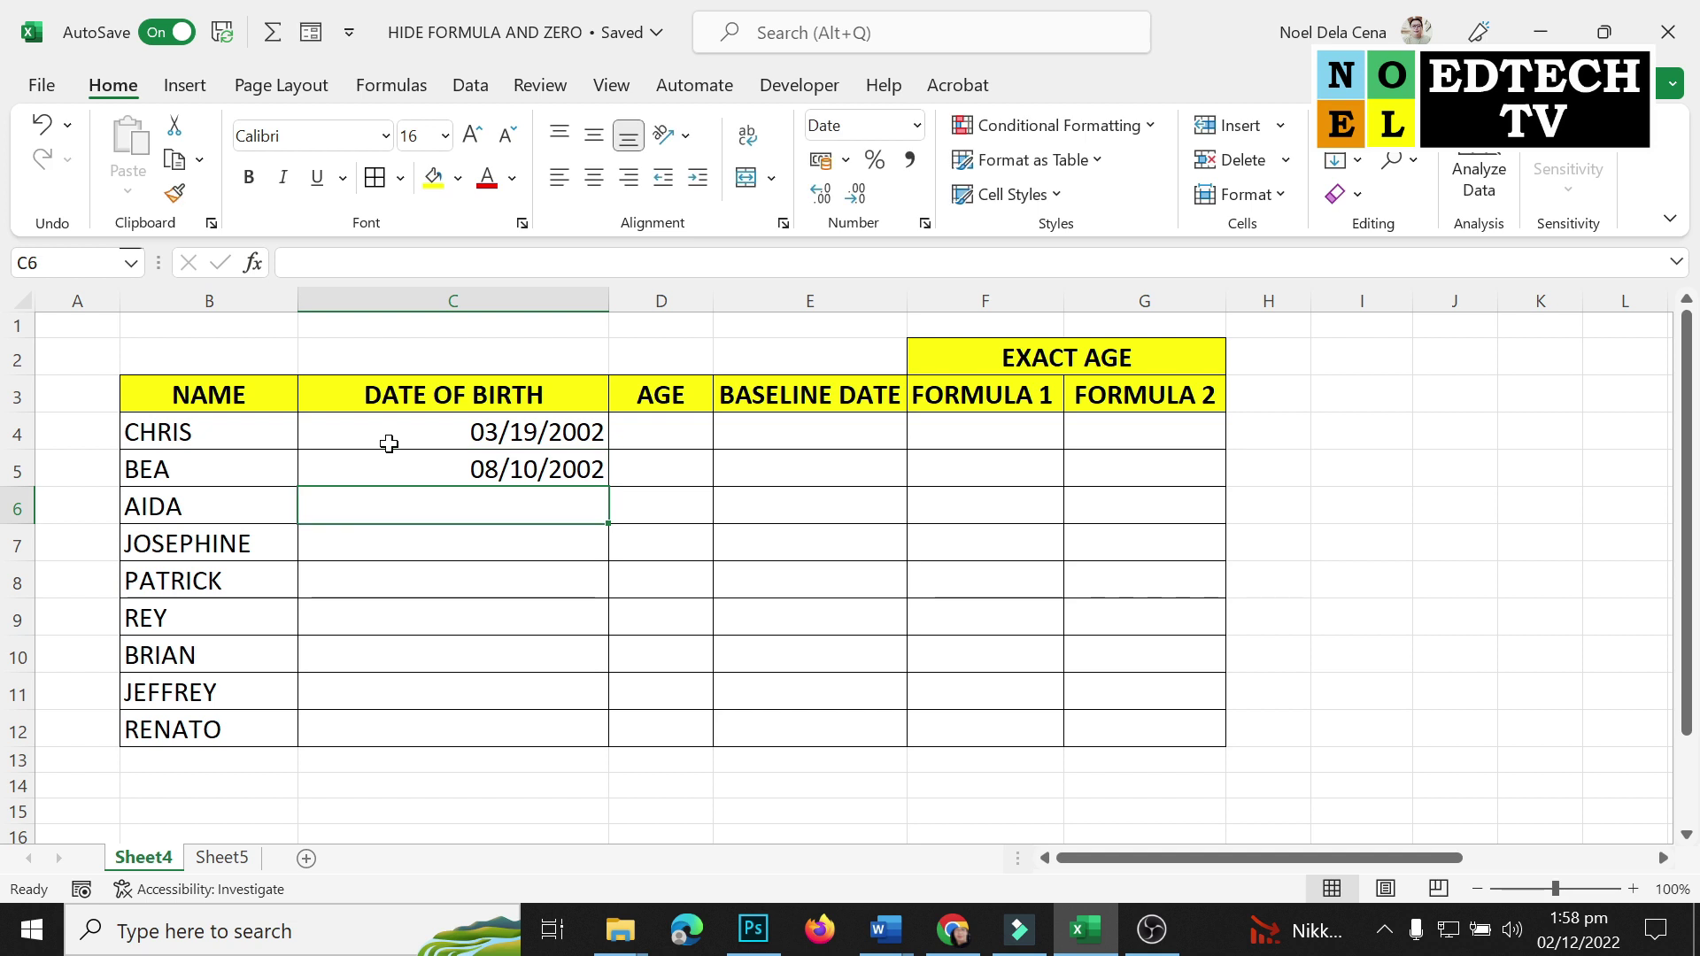
type("11/5/2002")
key("Return")
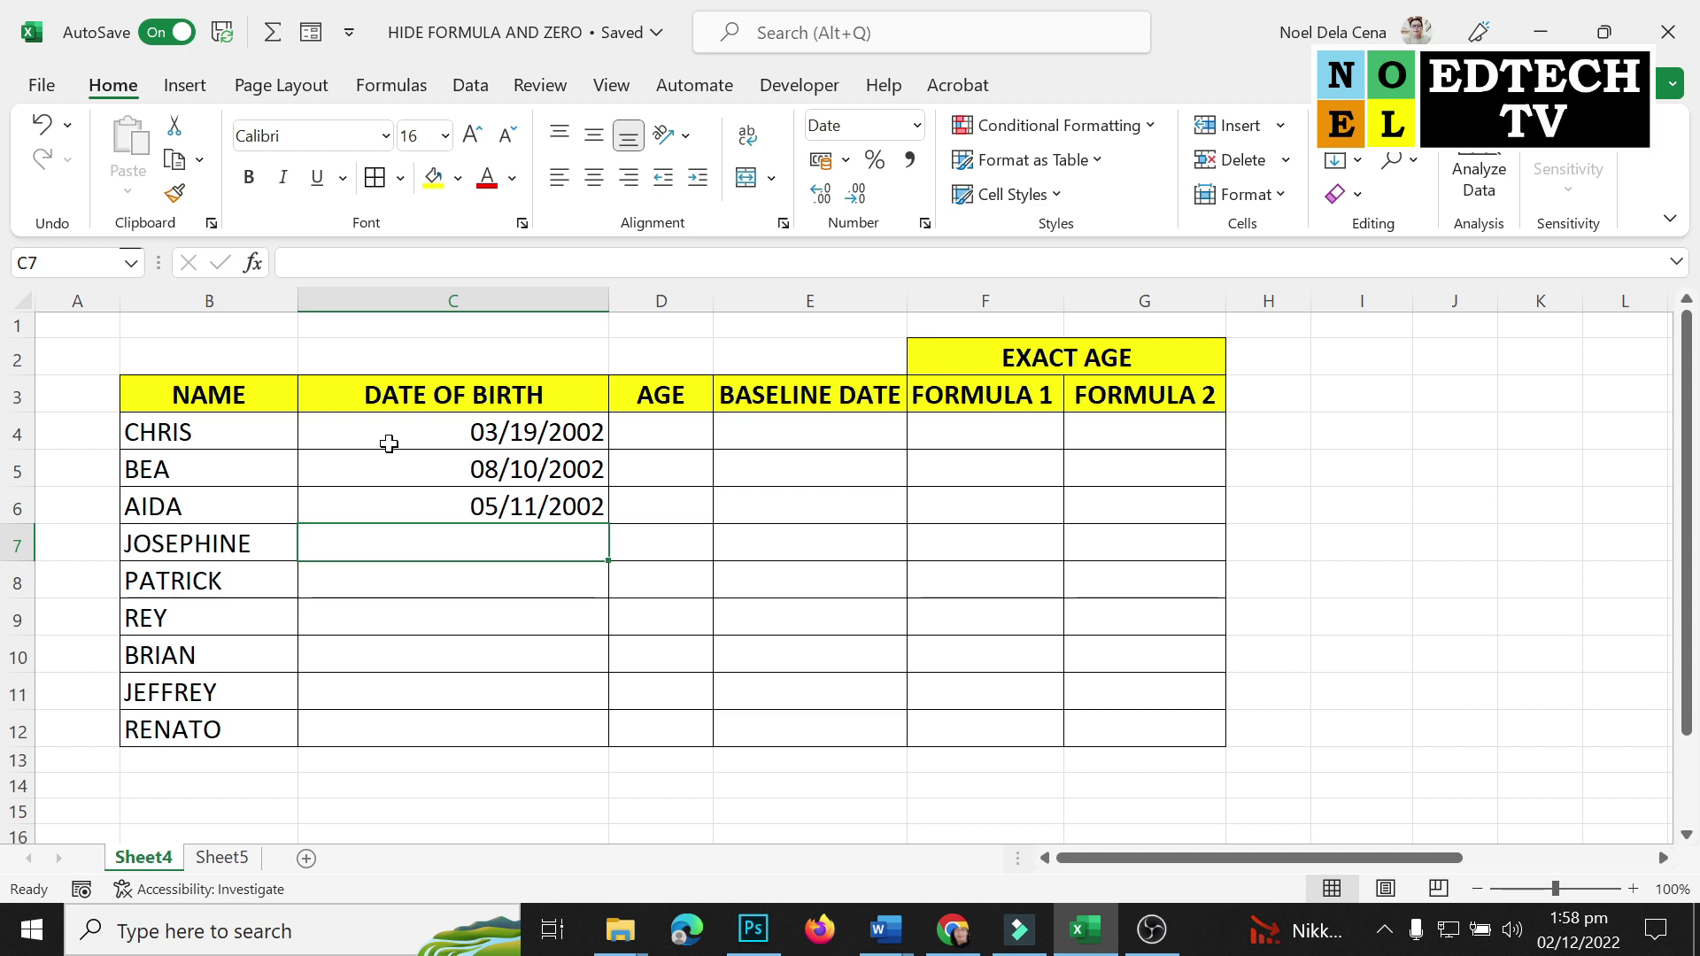
type("1/6/2002")
key("Return")
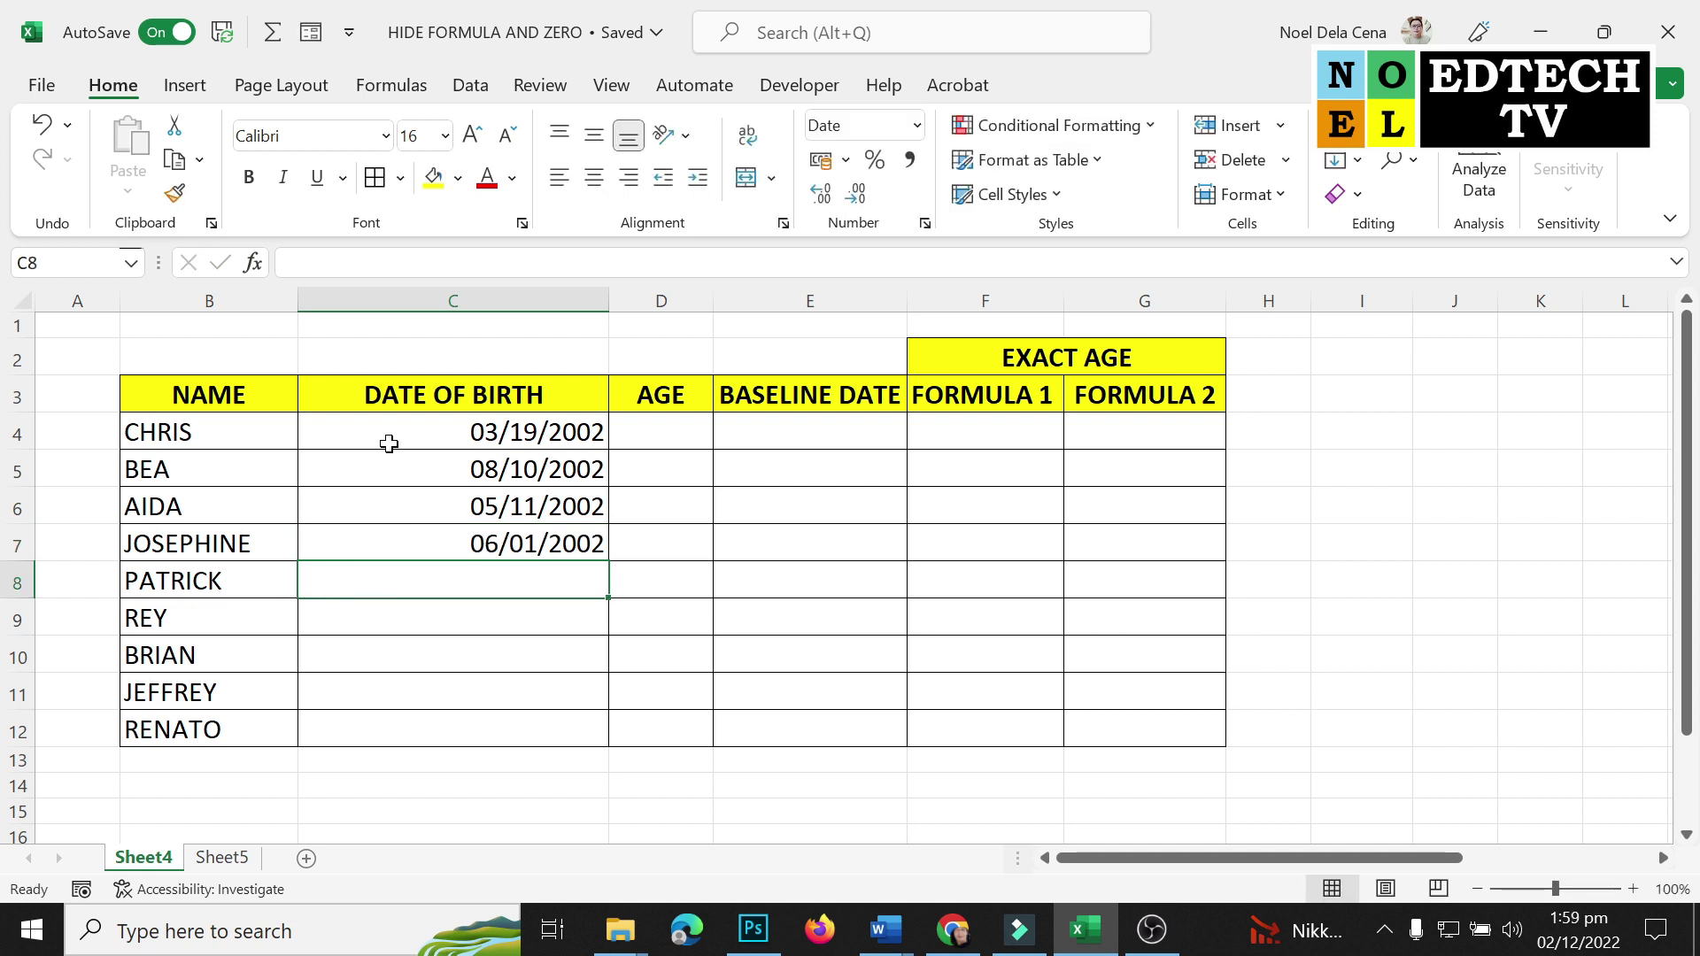
type("21/")
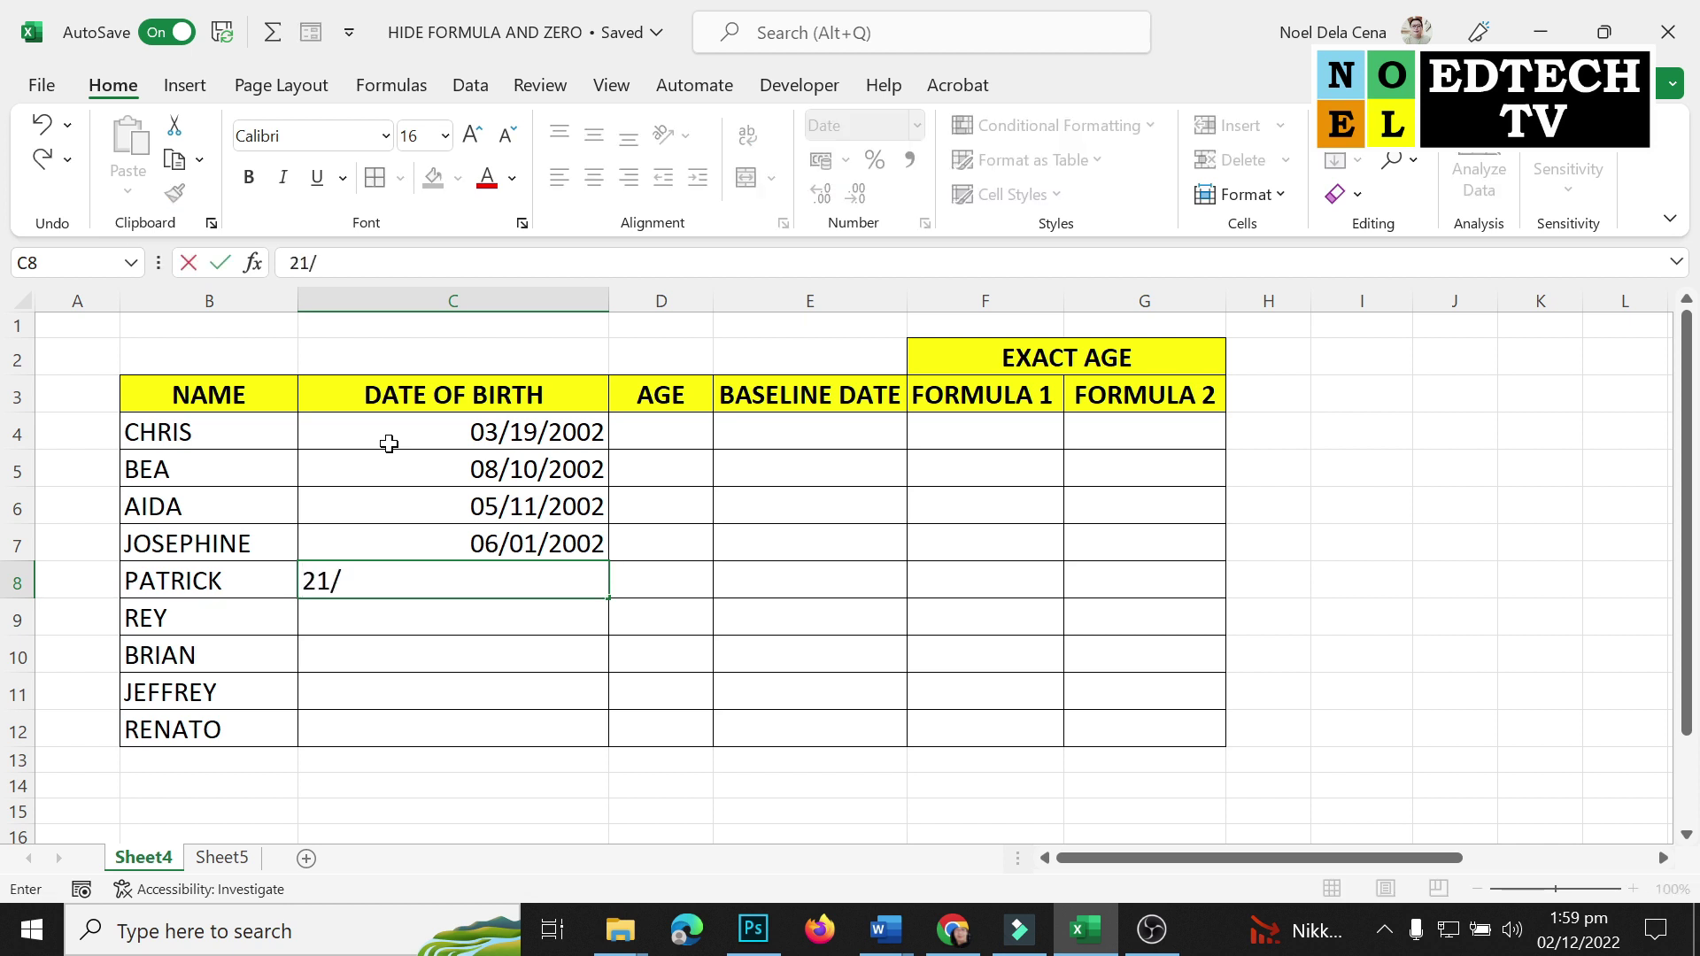
type("12/2002")
key("Return")
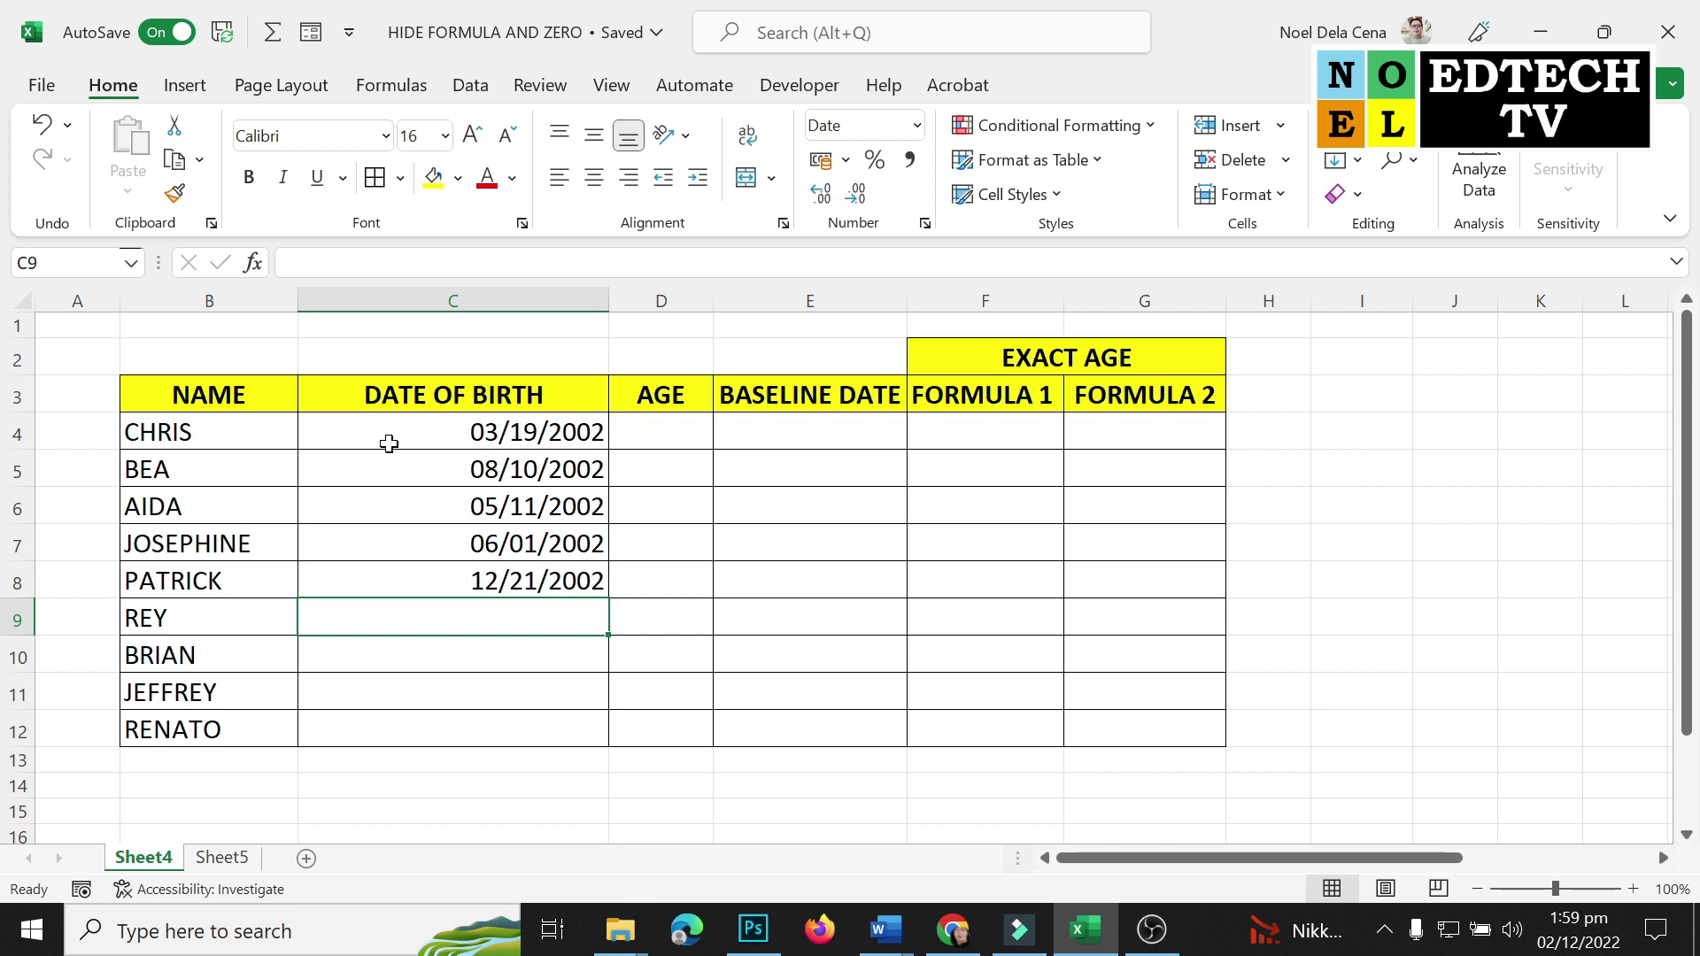
type("17/")
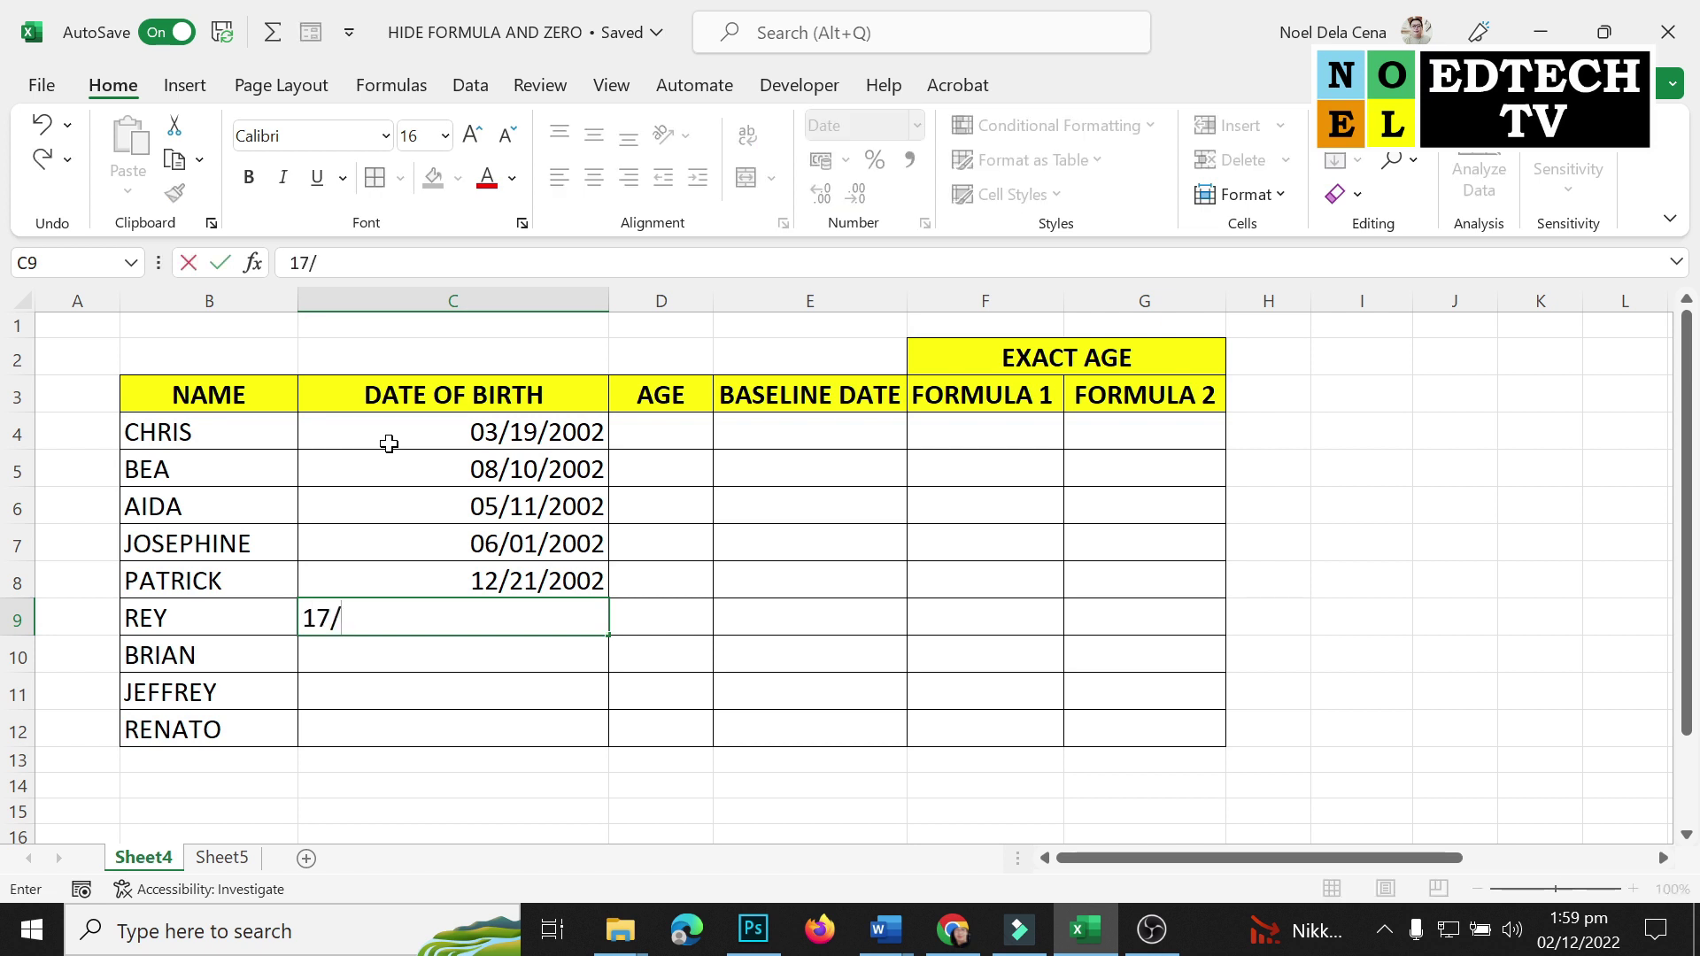
type("3/2003")
key("Return")
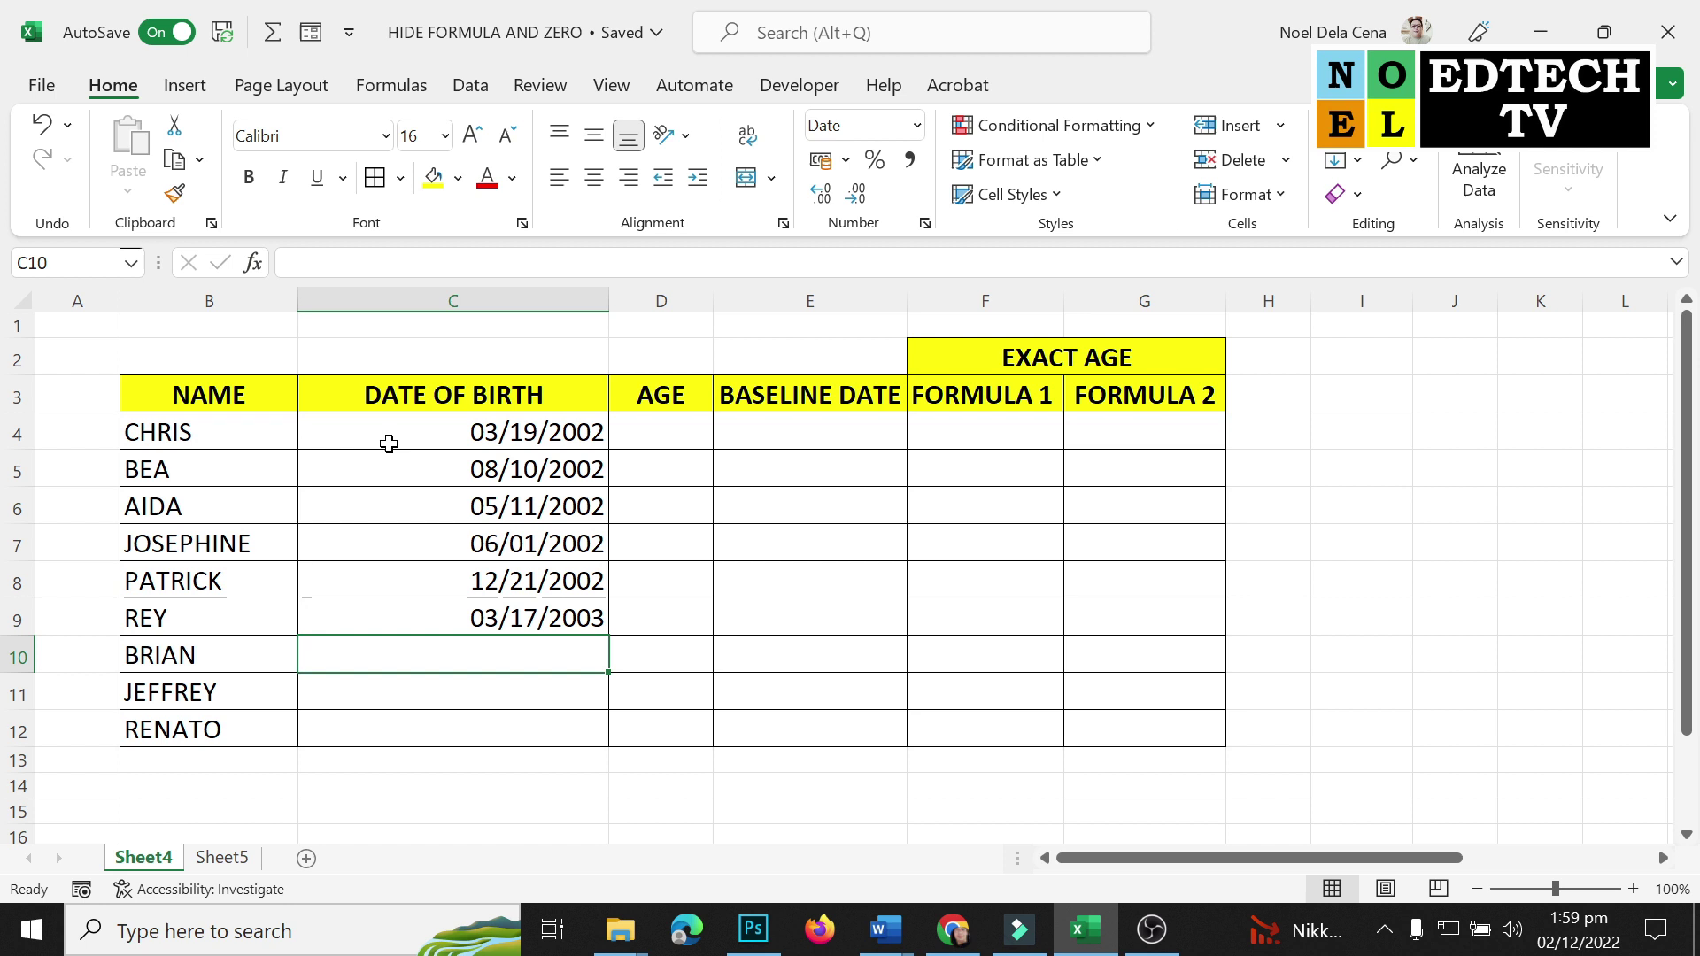
type("28/")
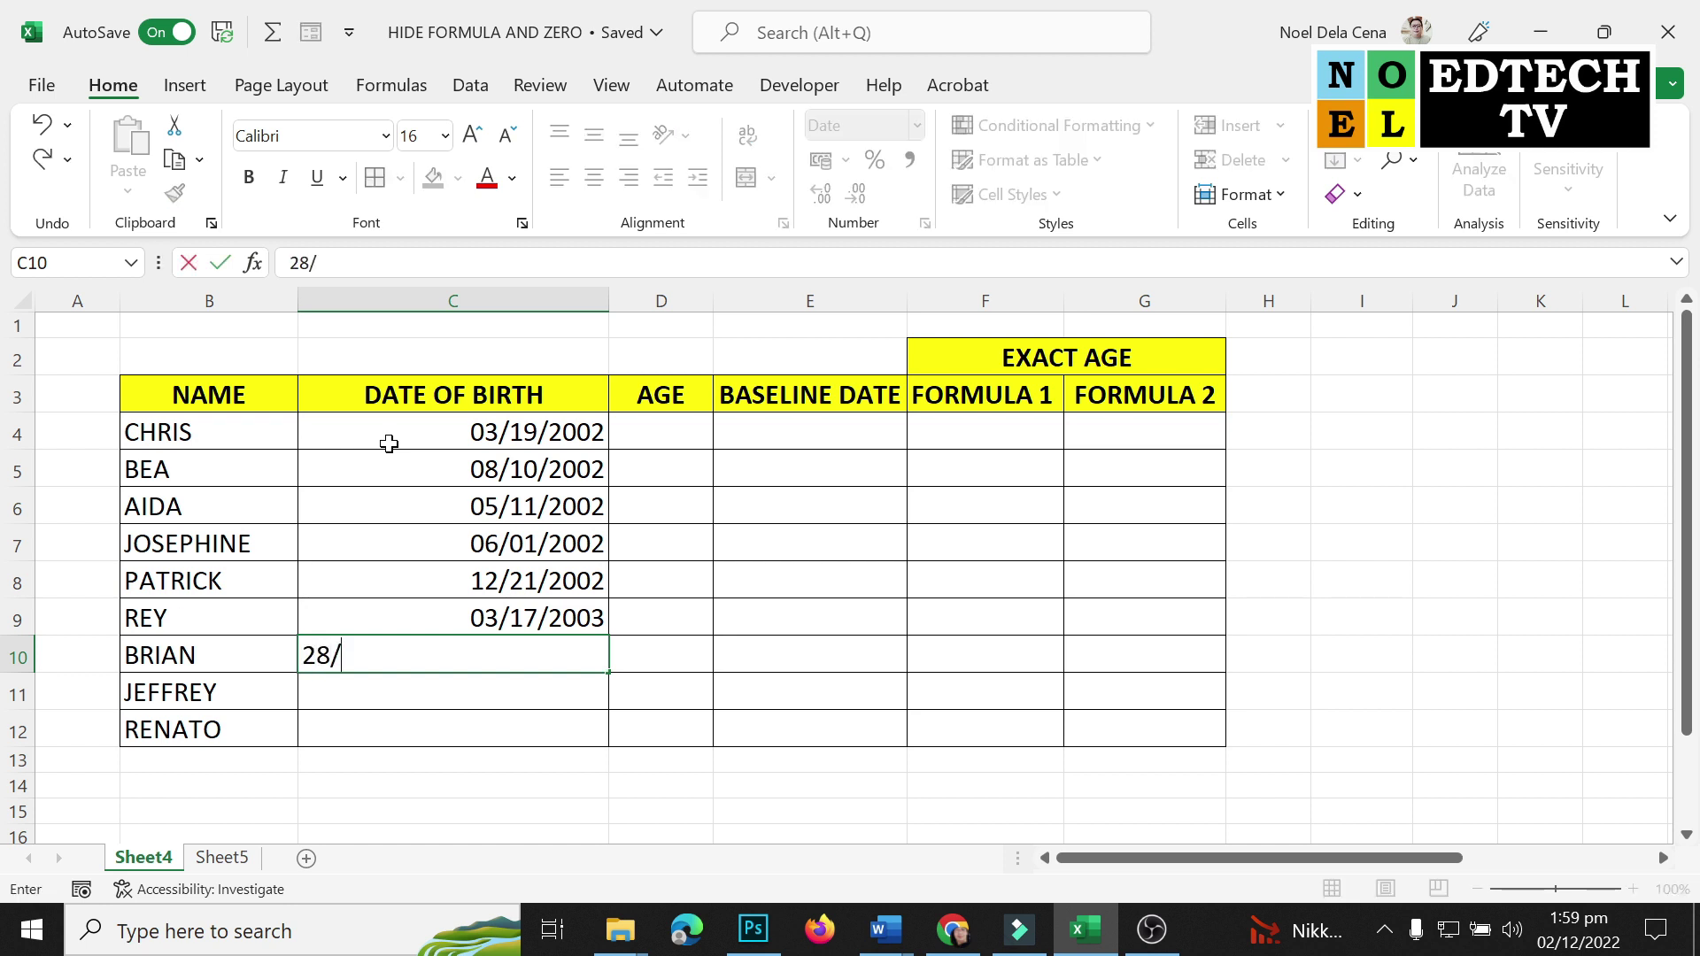
type("7/")
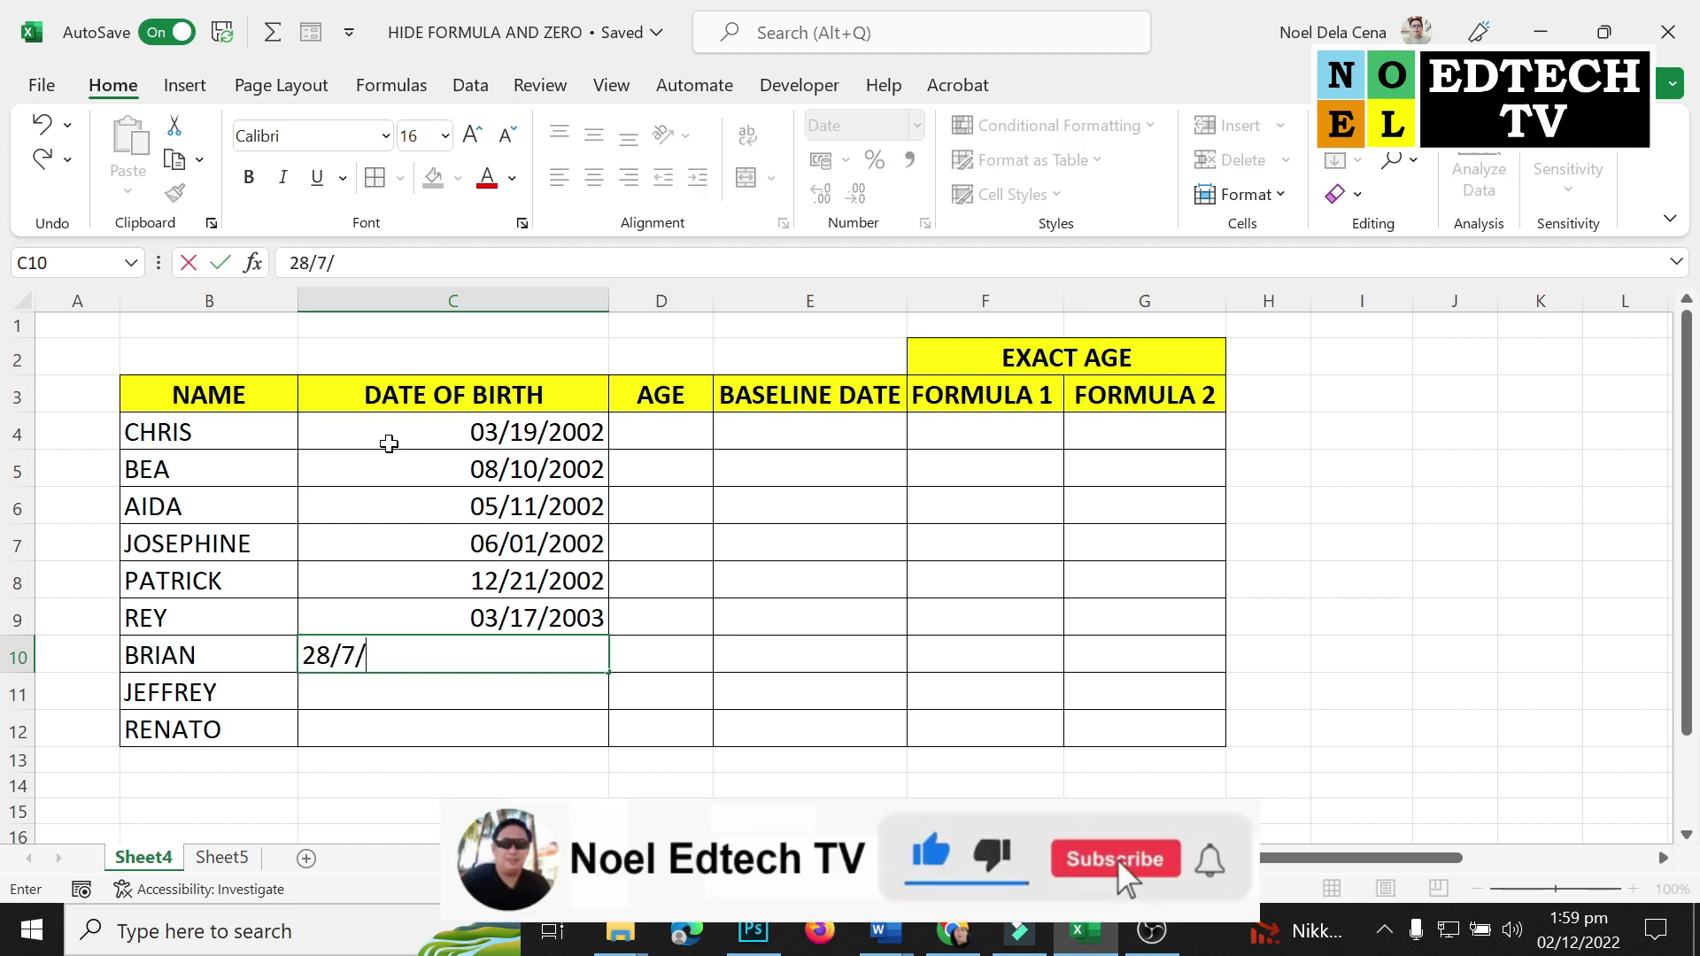
type("200")
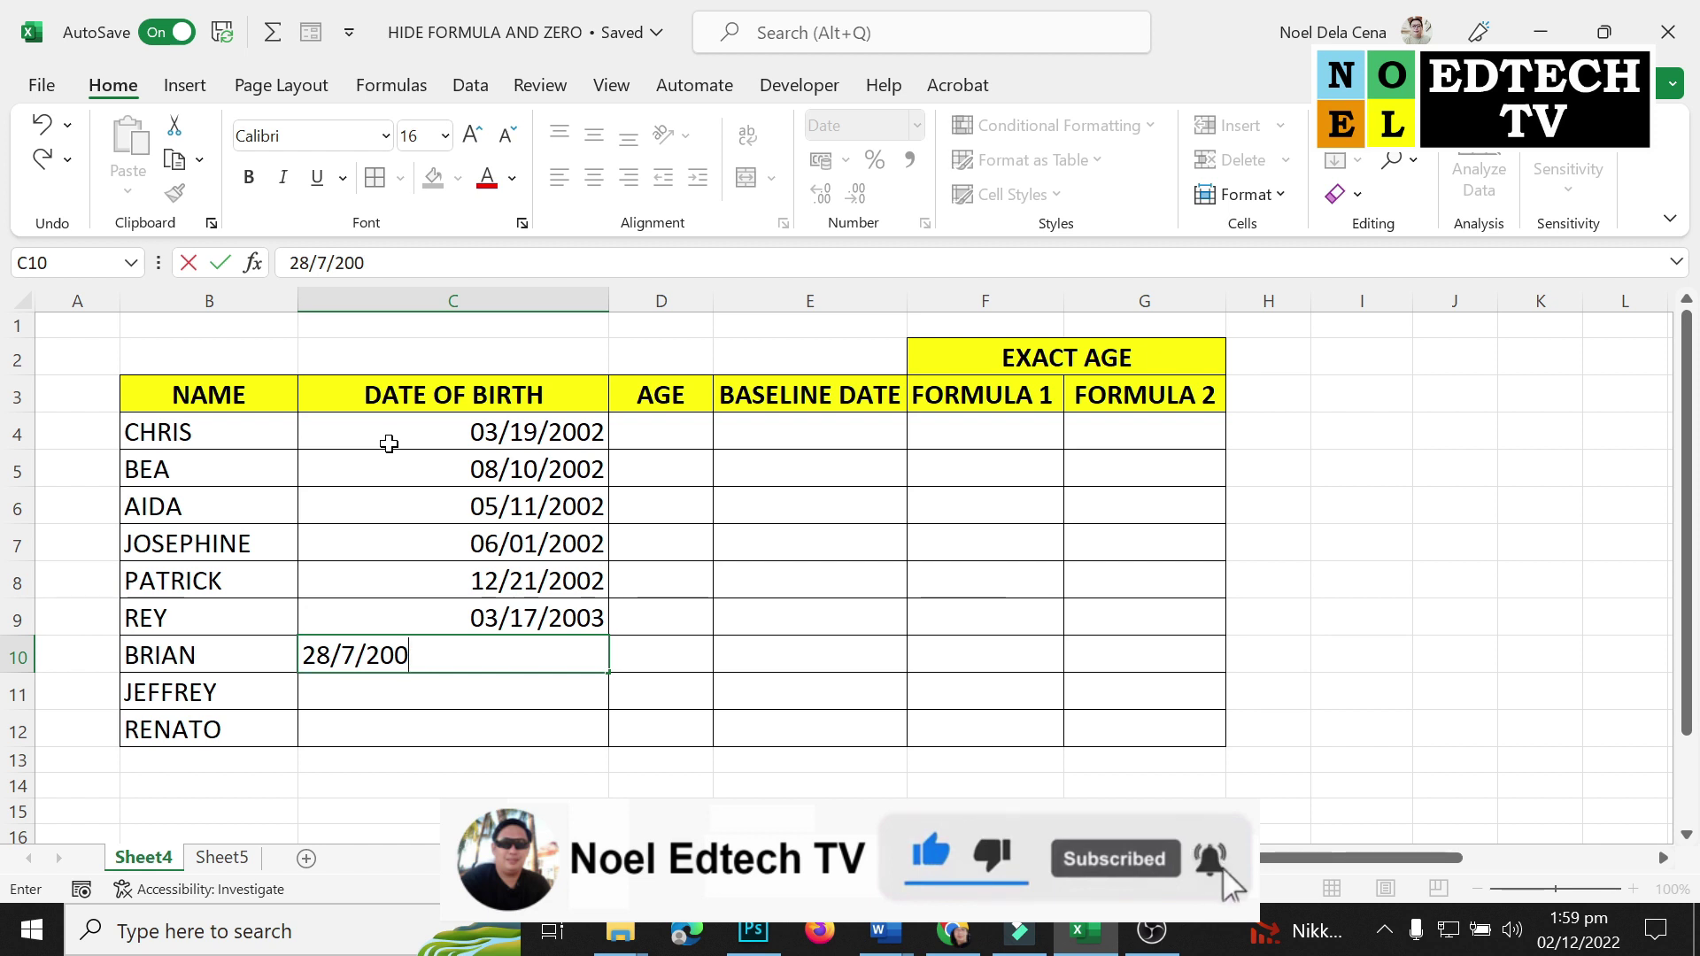
type("0")
key("Return")
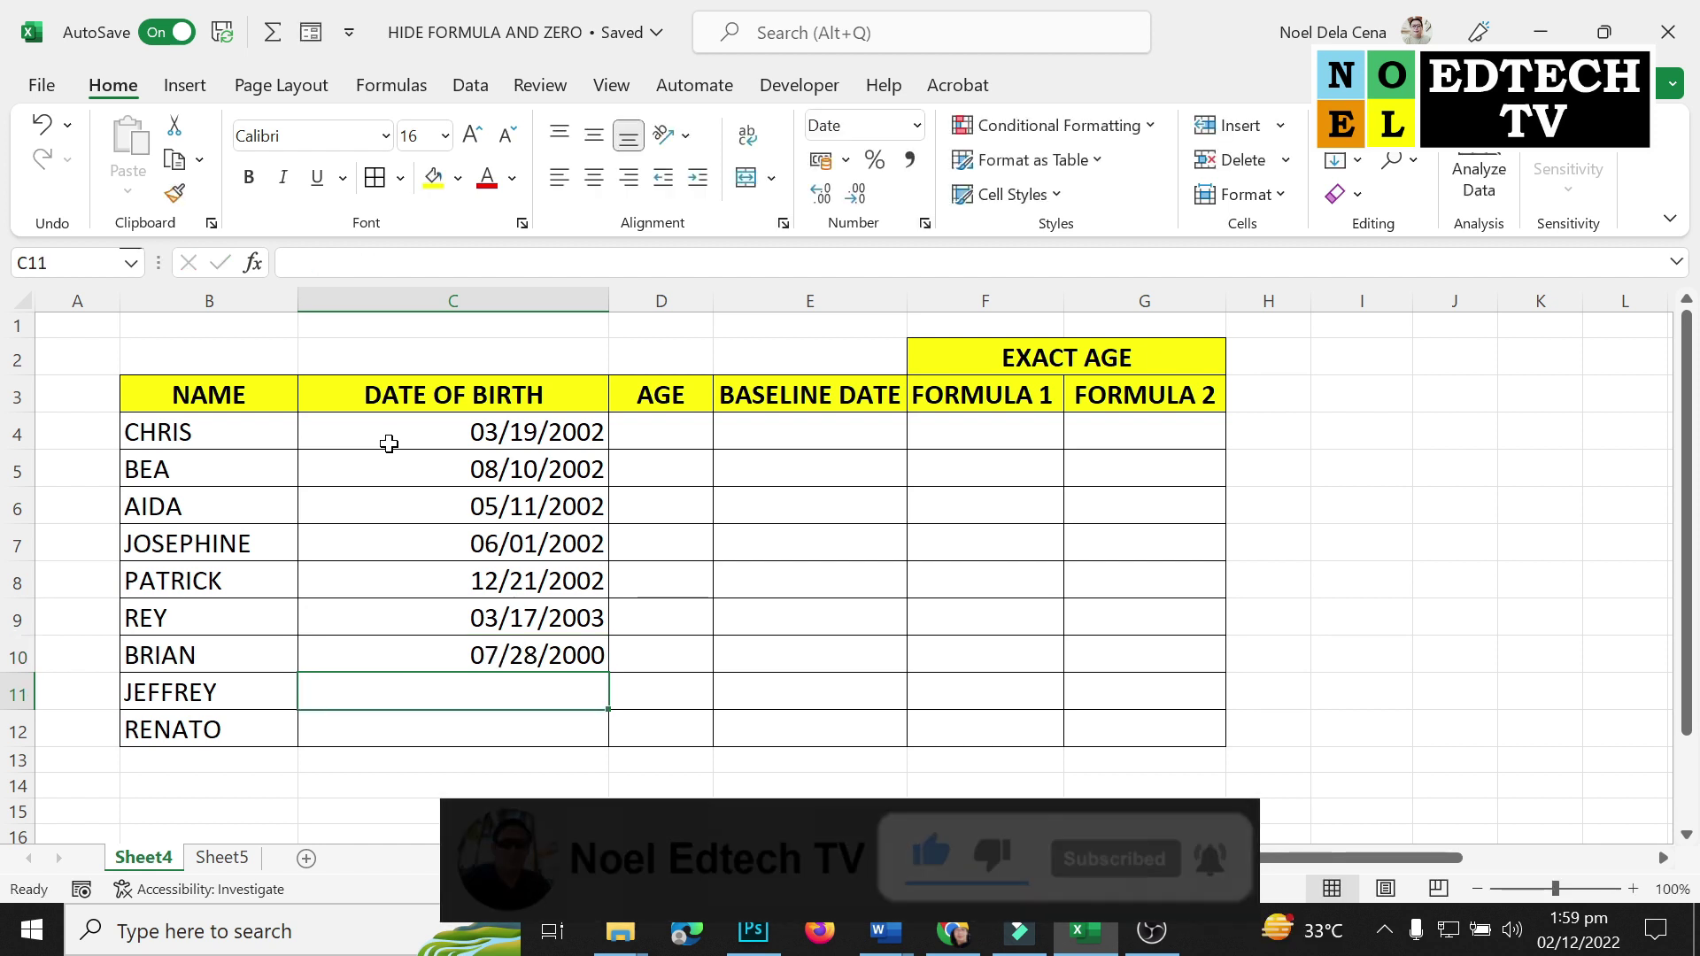
type("23/")
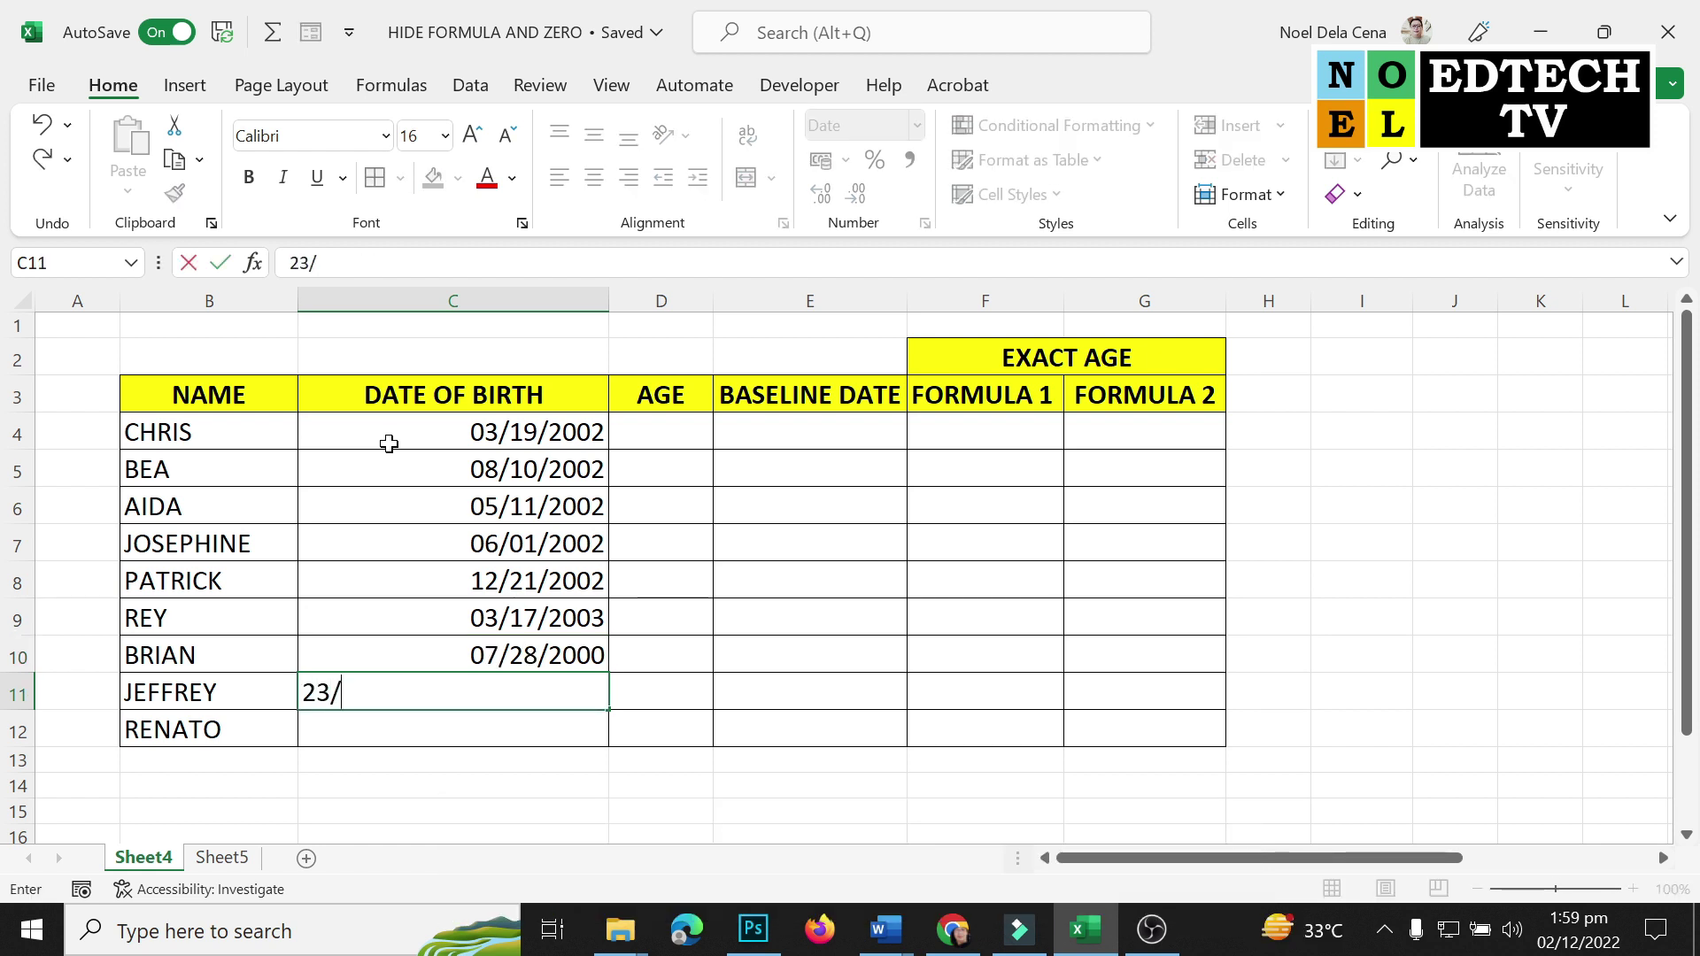
type("4/2001")
key("Return")
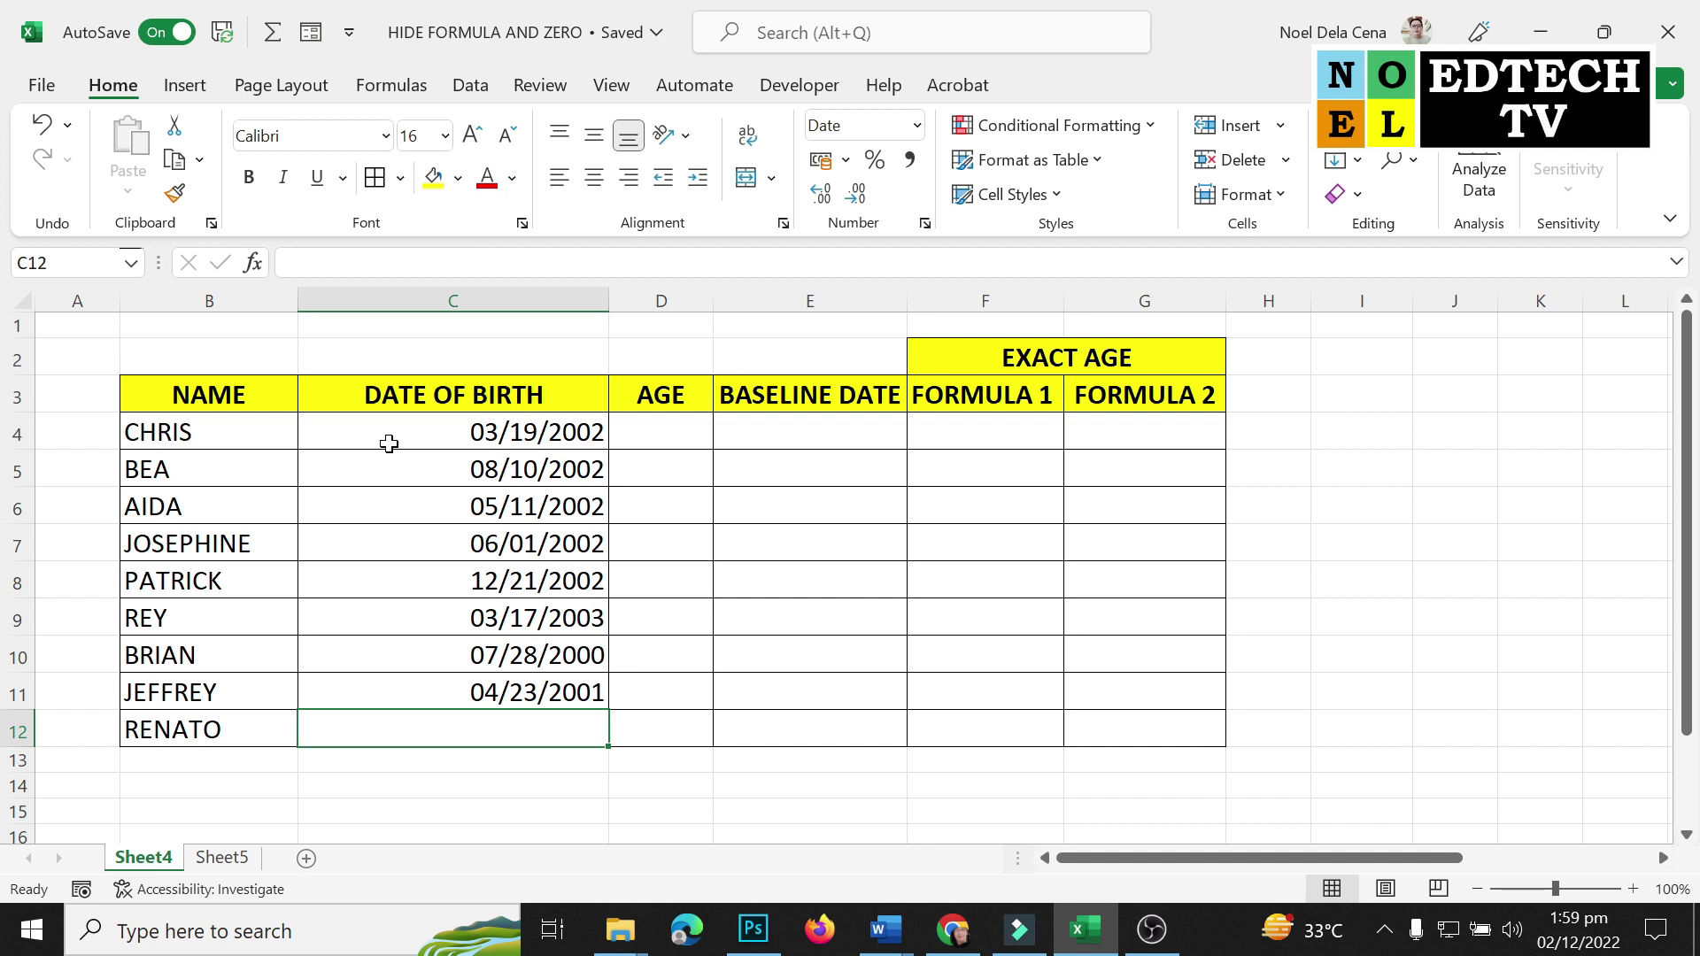
type("19/4/")
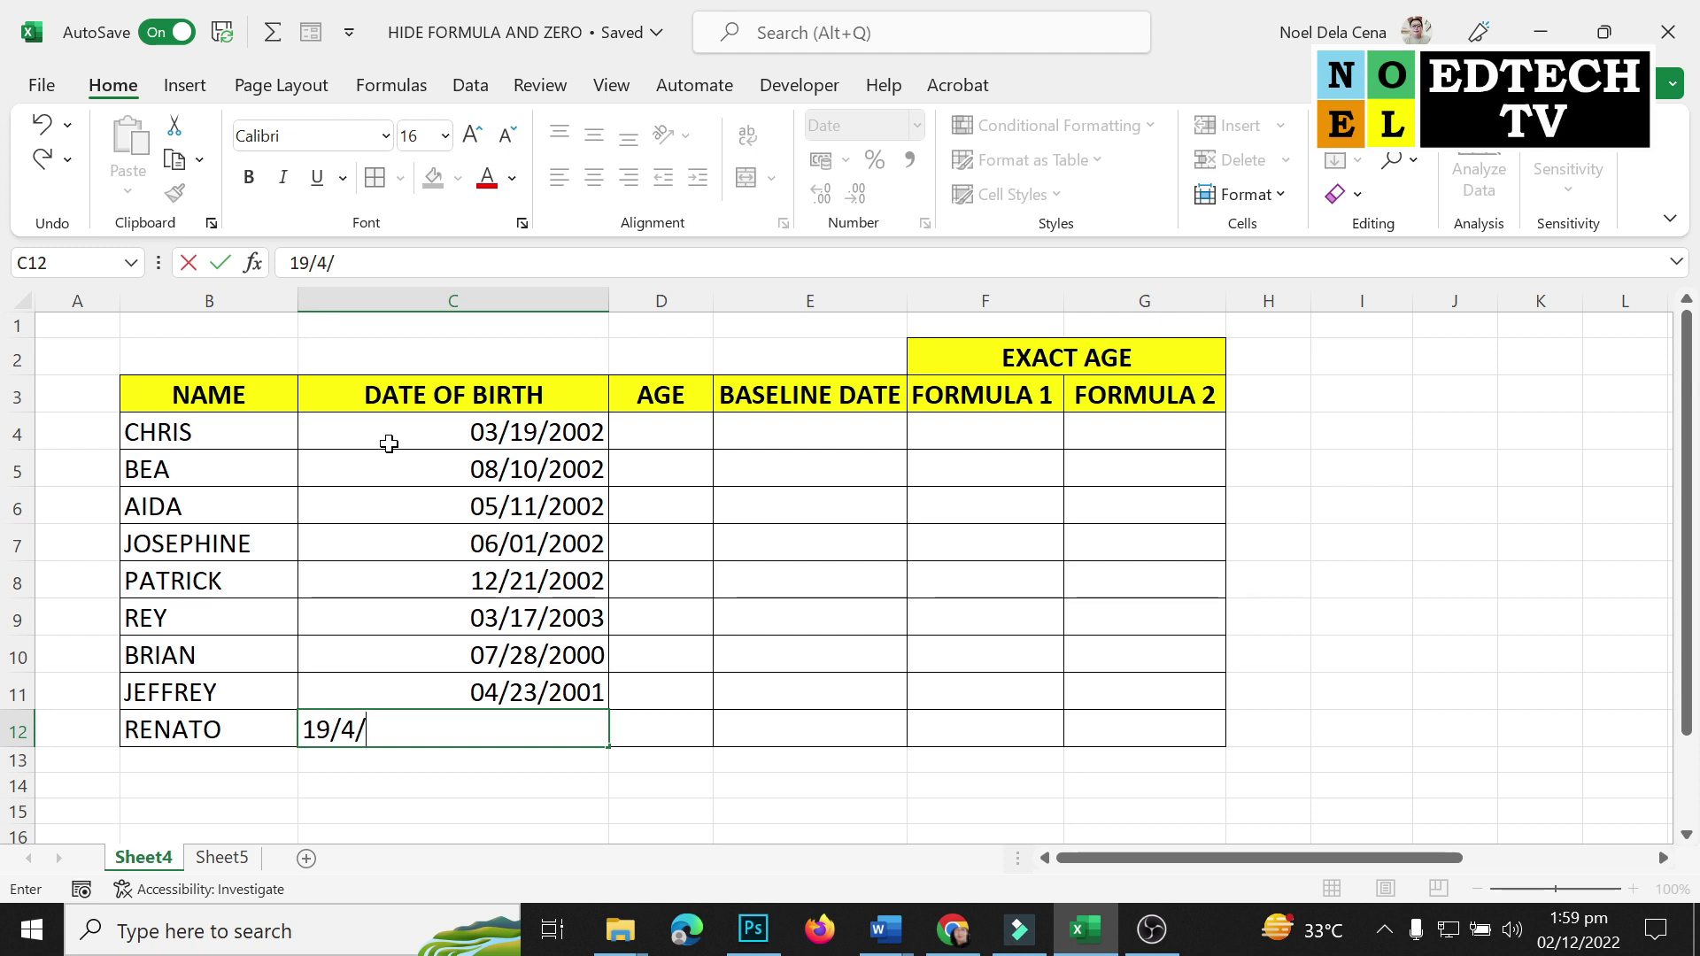
type("2001")
key("Return")
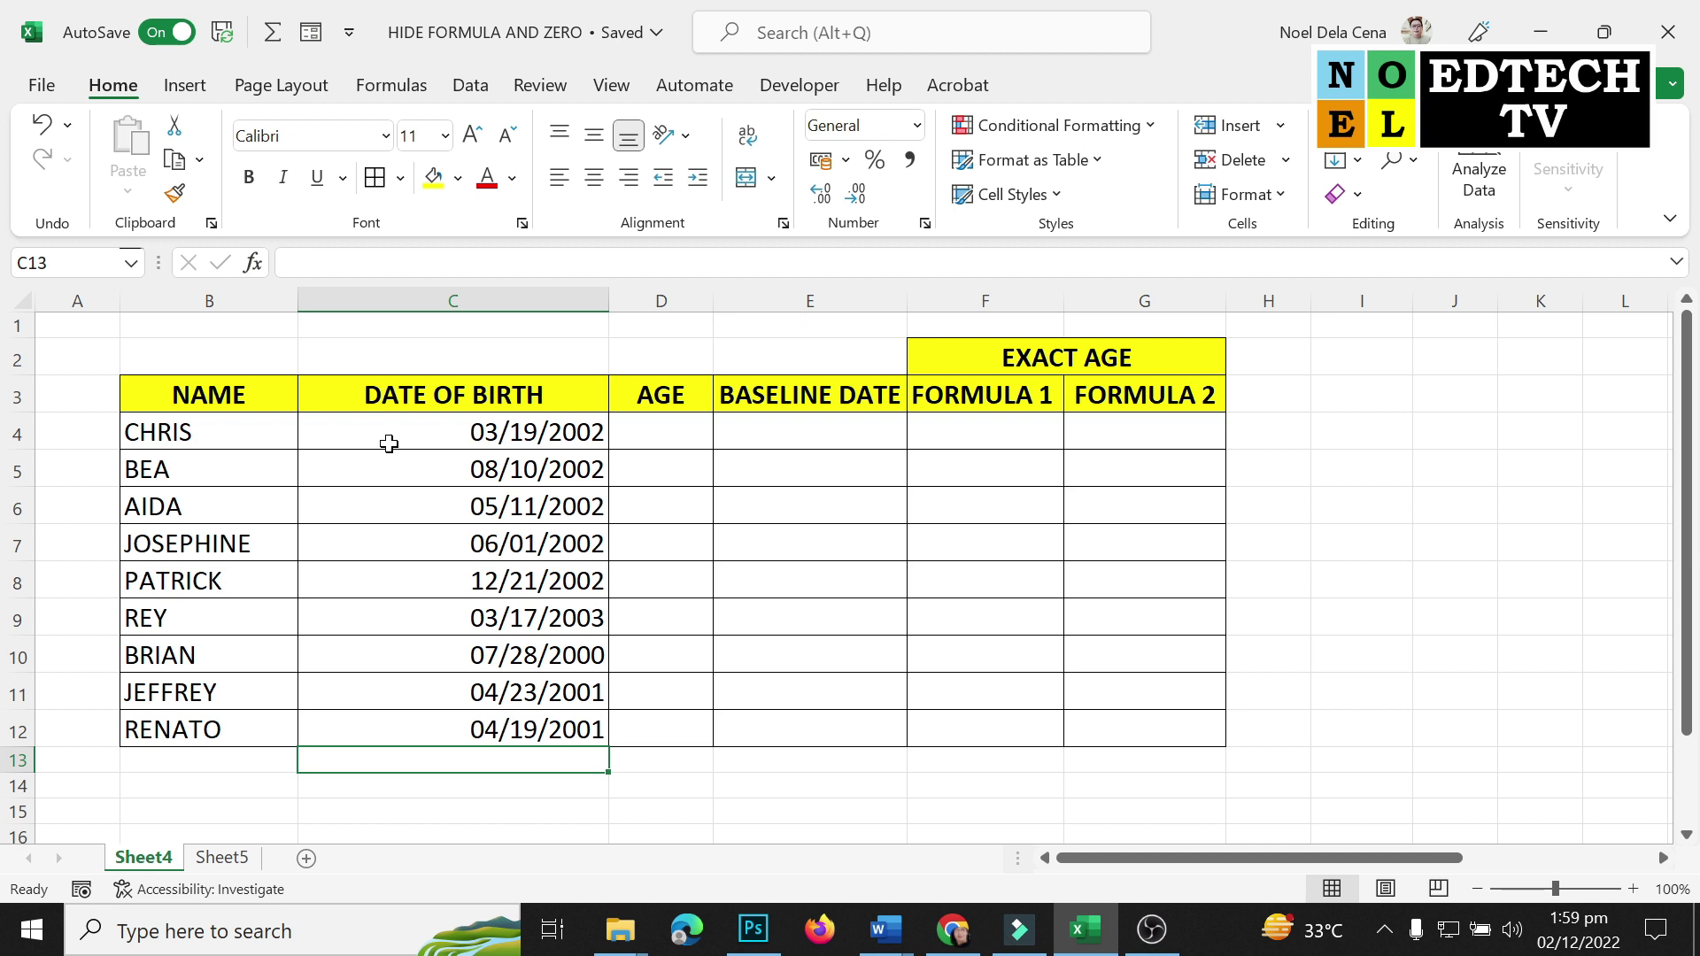
Format the birth dates in C4:C12 with the long date type '14 March, 2012'.
left_click_drag(388, 444, 454, 737)
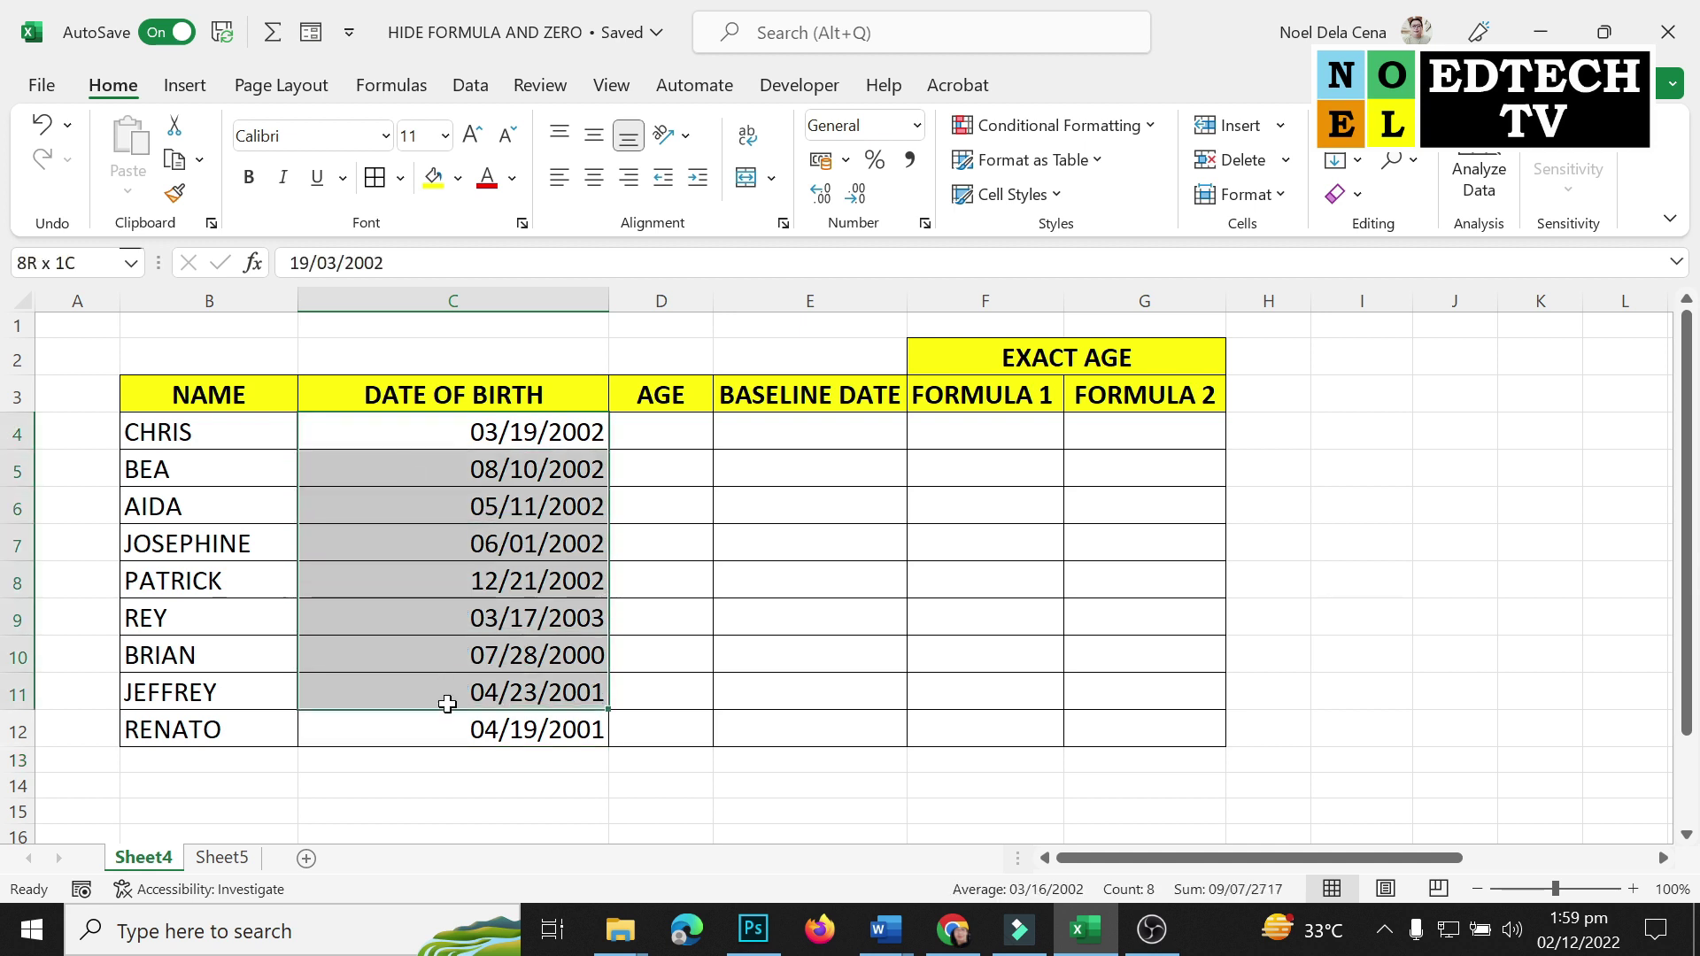
right_click(521, 545)
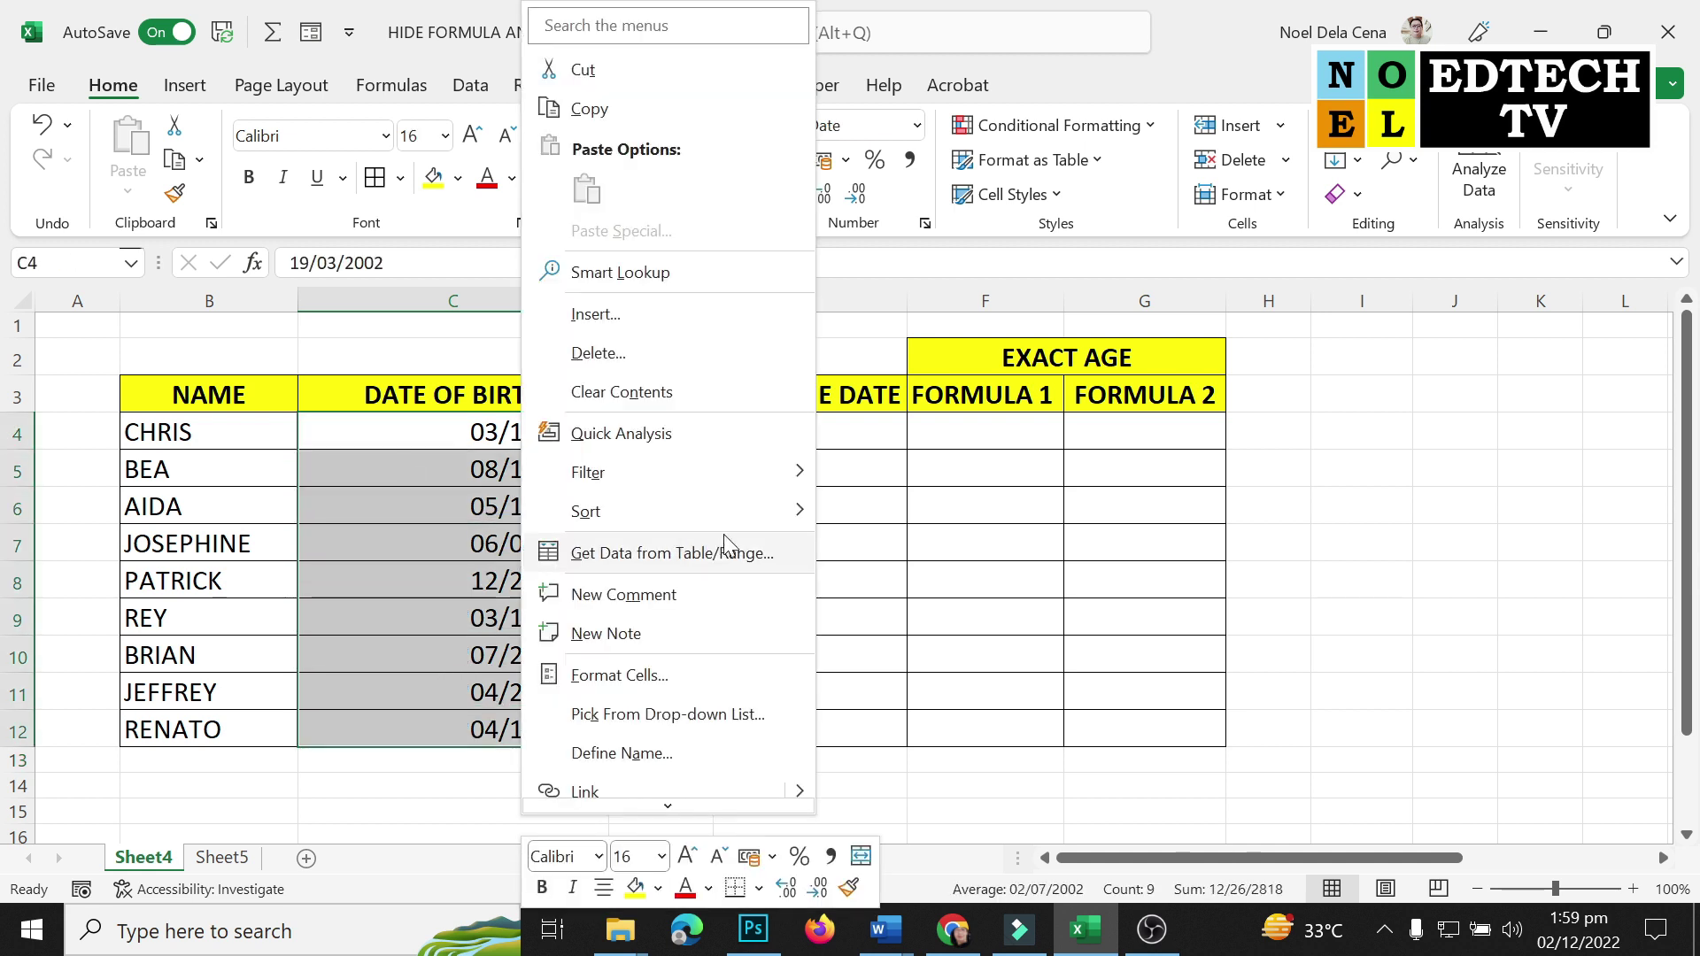
left_click(702, 678)
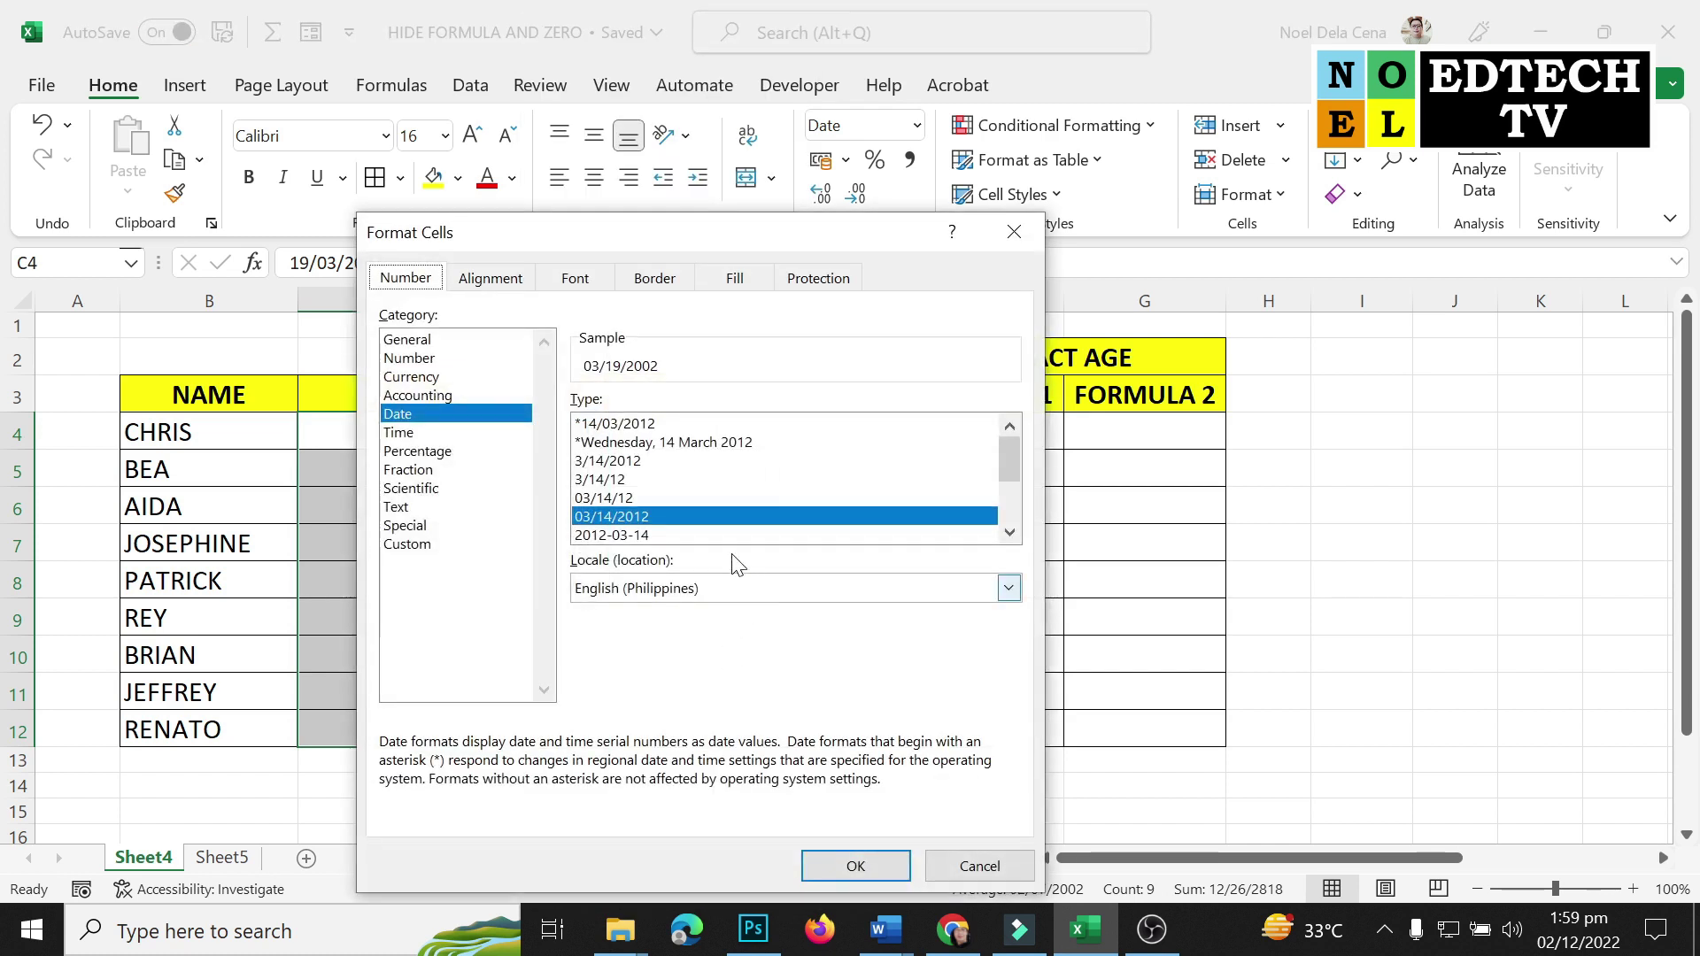
left_click_drag(1010, 461, 1010, 498)
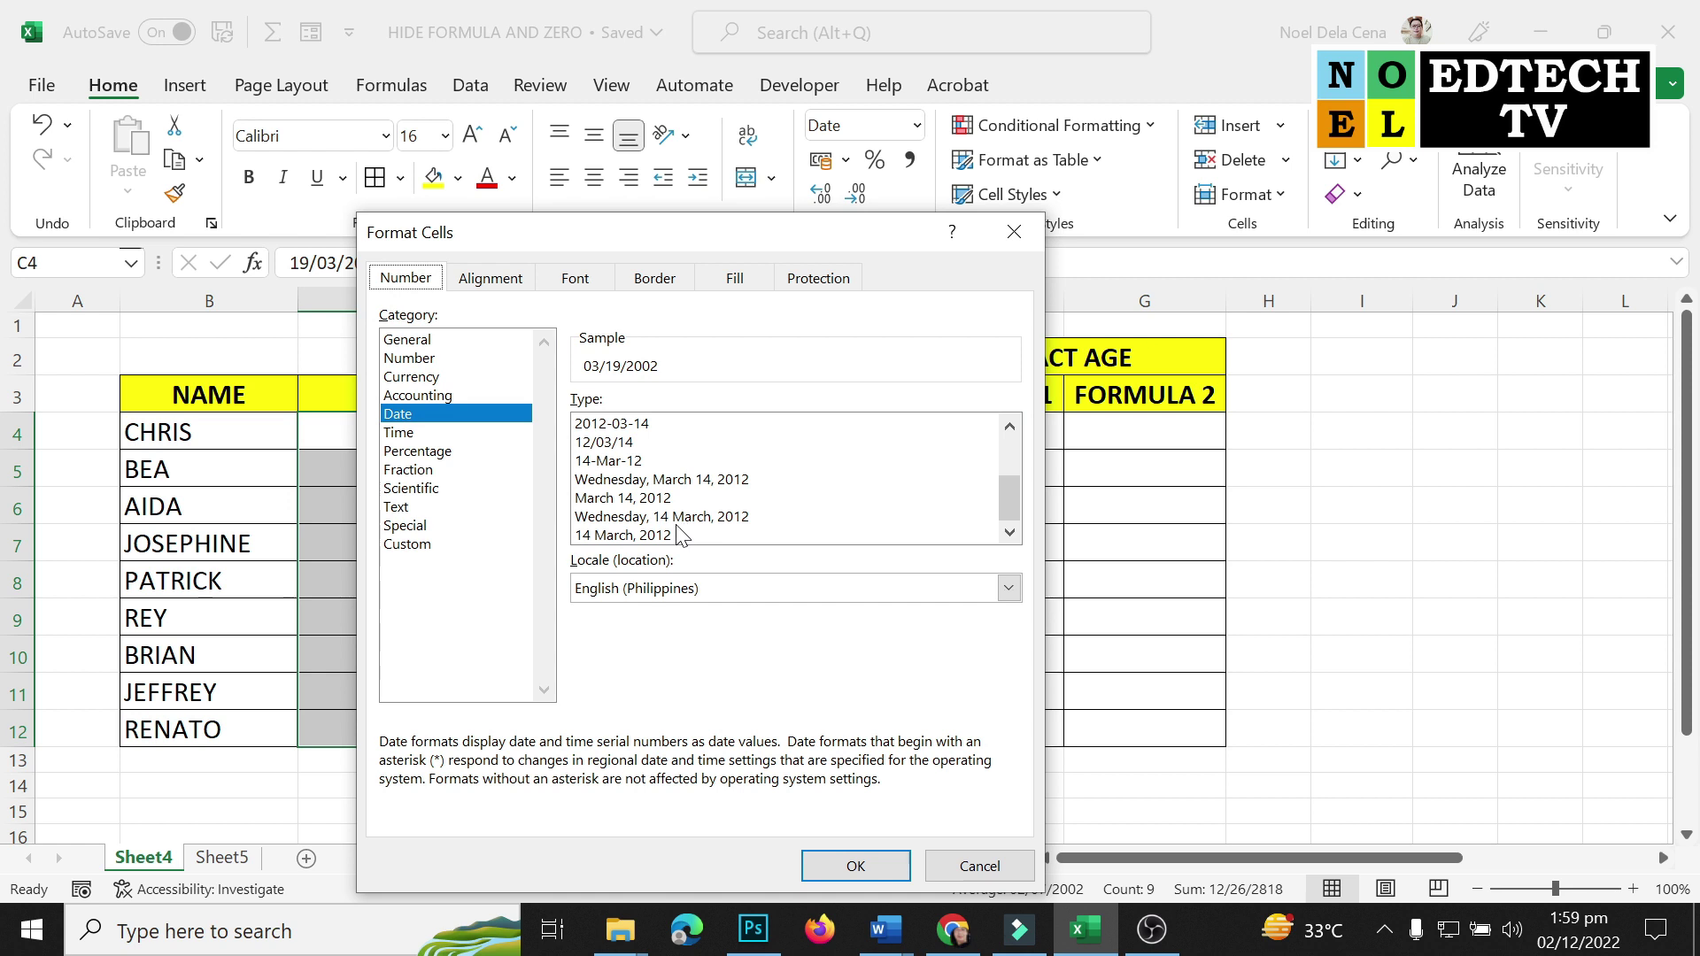
left_click(639, 541)
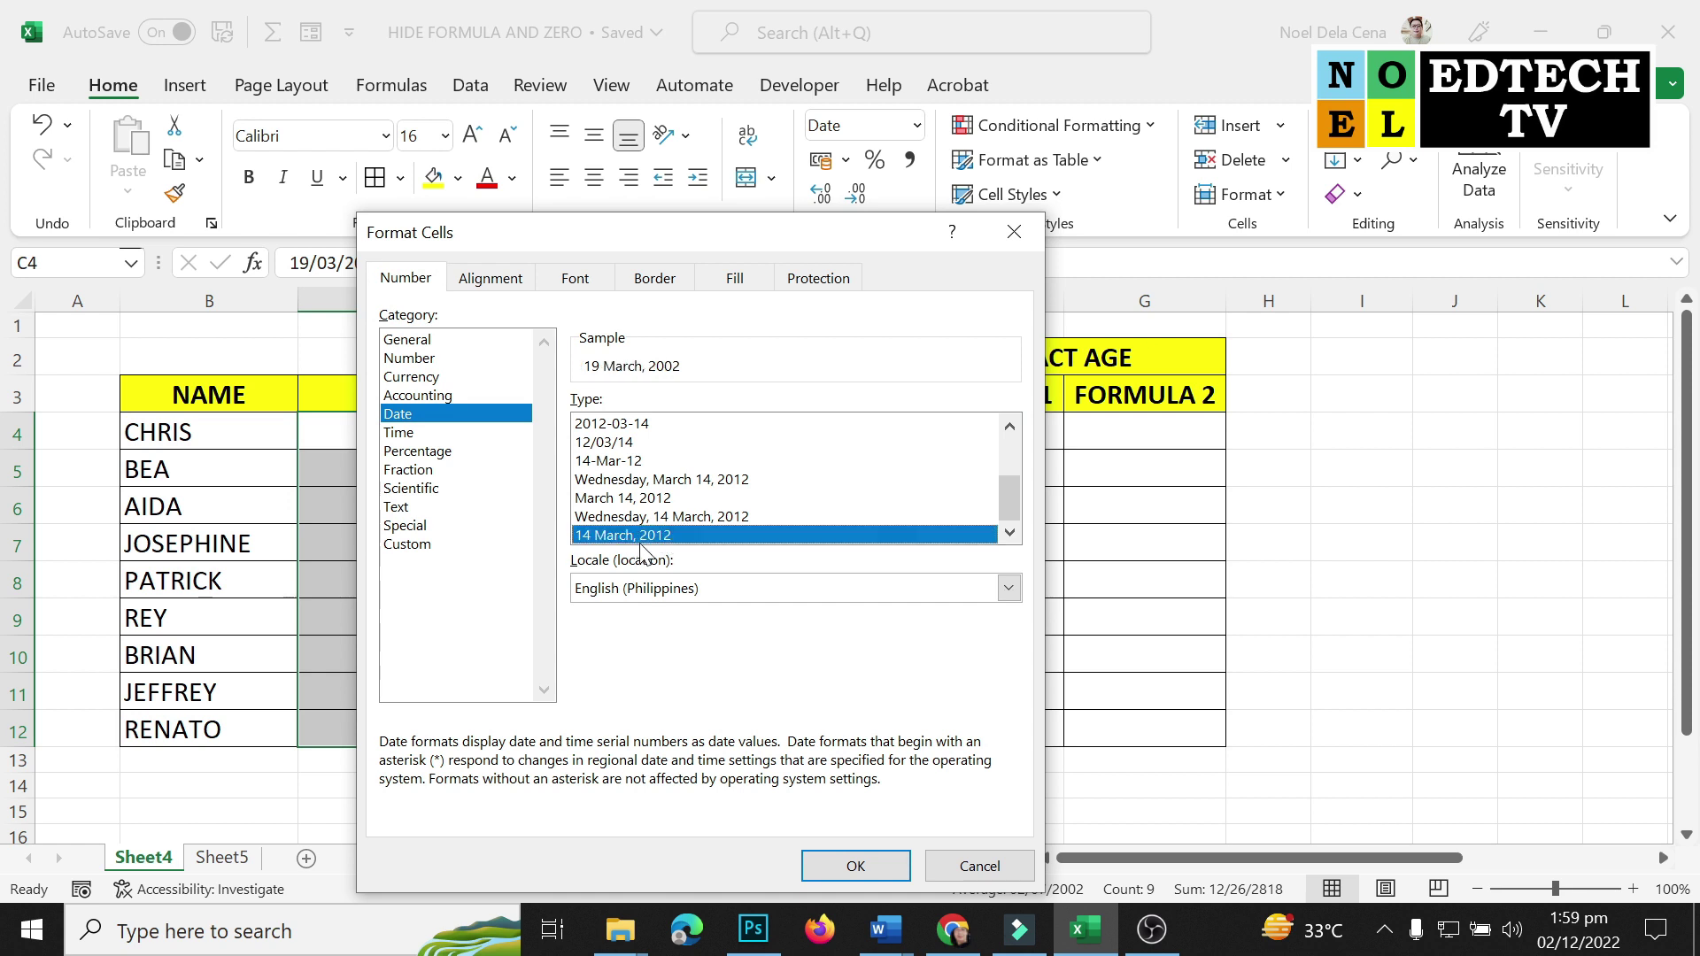
left_click(855, 866)
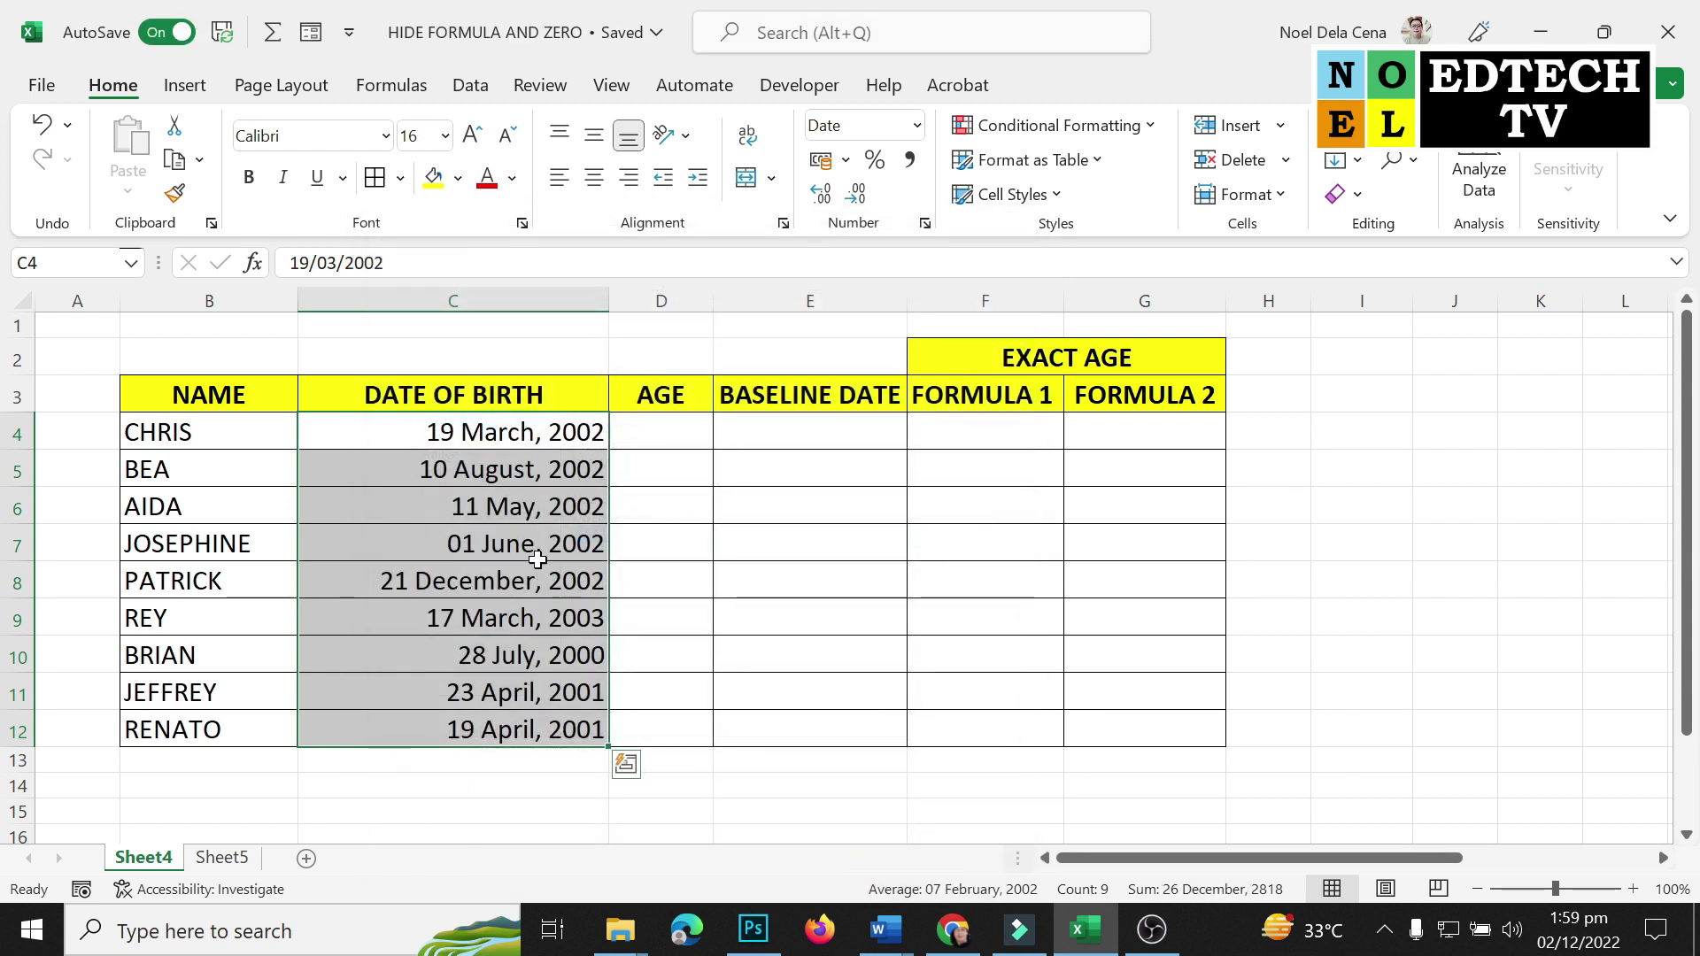
Select the AGE cells D4:D12 for all nine names.
left_click(699, 504)
left_click(683, 425)
left_click_drag(682, 424, 687, 730)
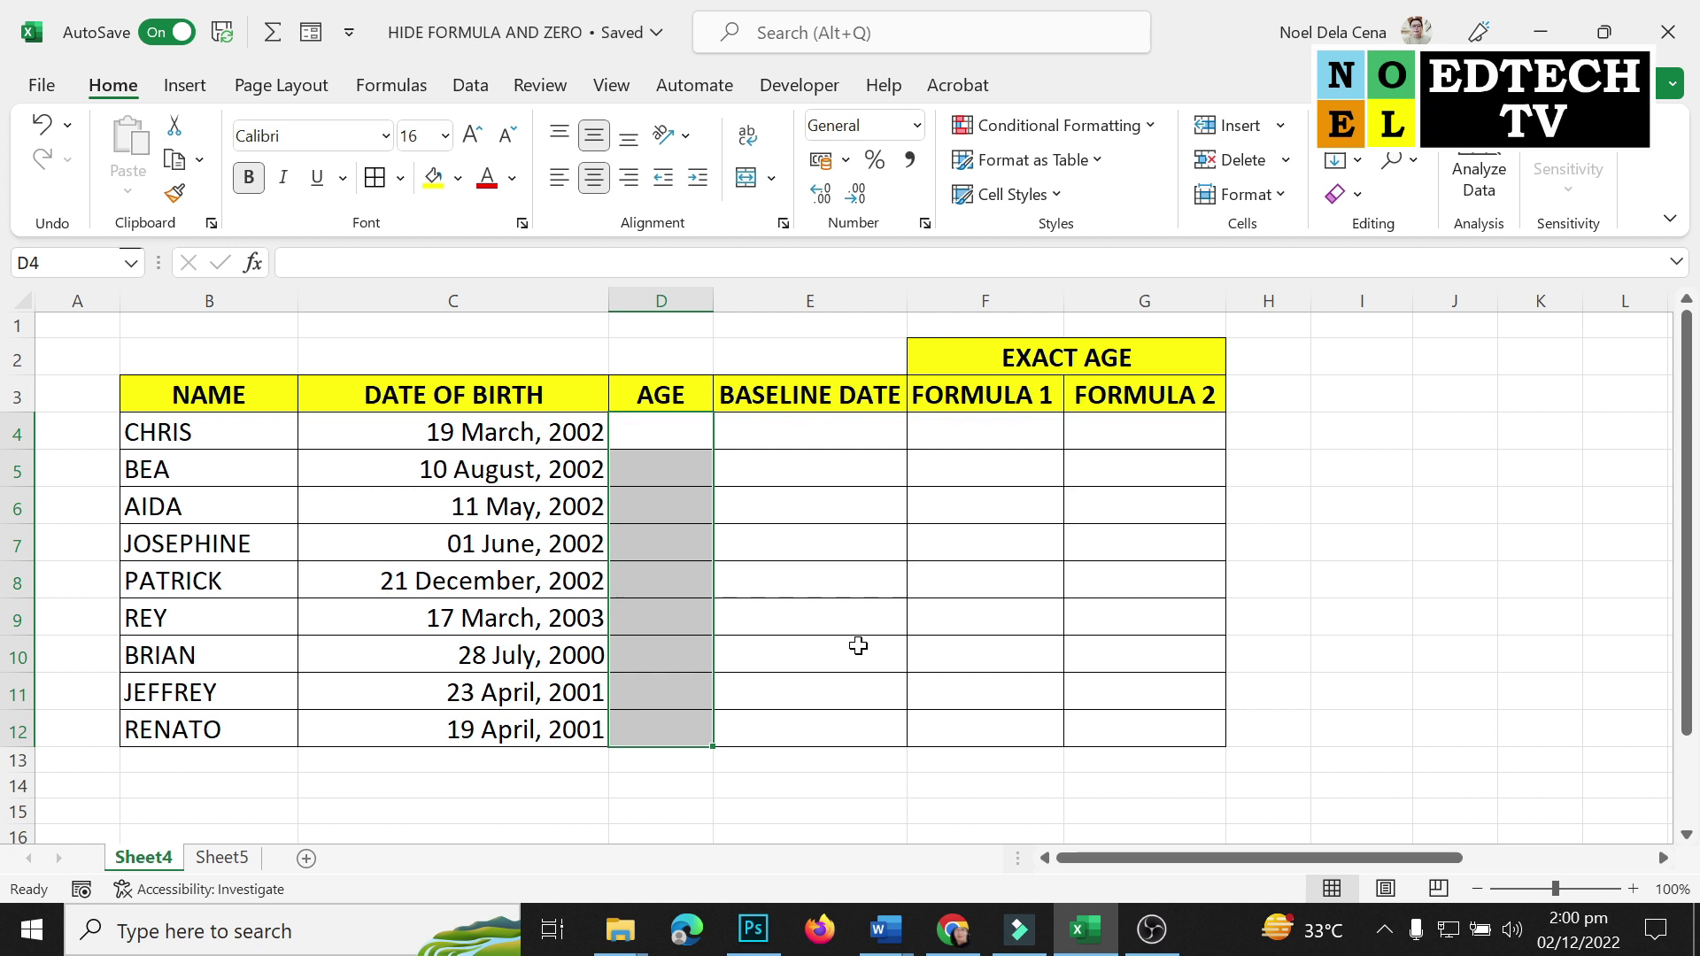
Enter =DATEDIF(C4,TODAY(),"y") in D4 so CHRIS's age shows 20.
left_click(823, 596)
left_click(702, 433)
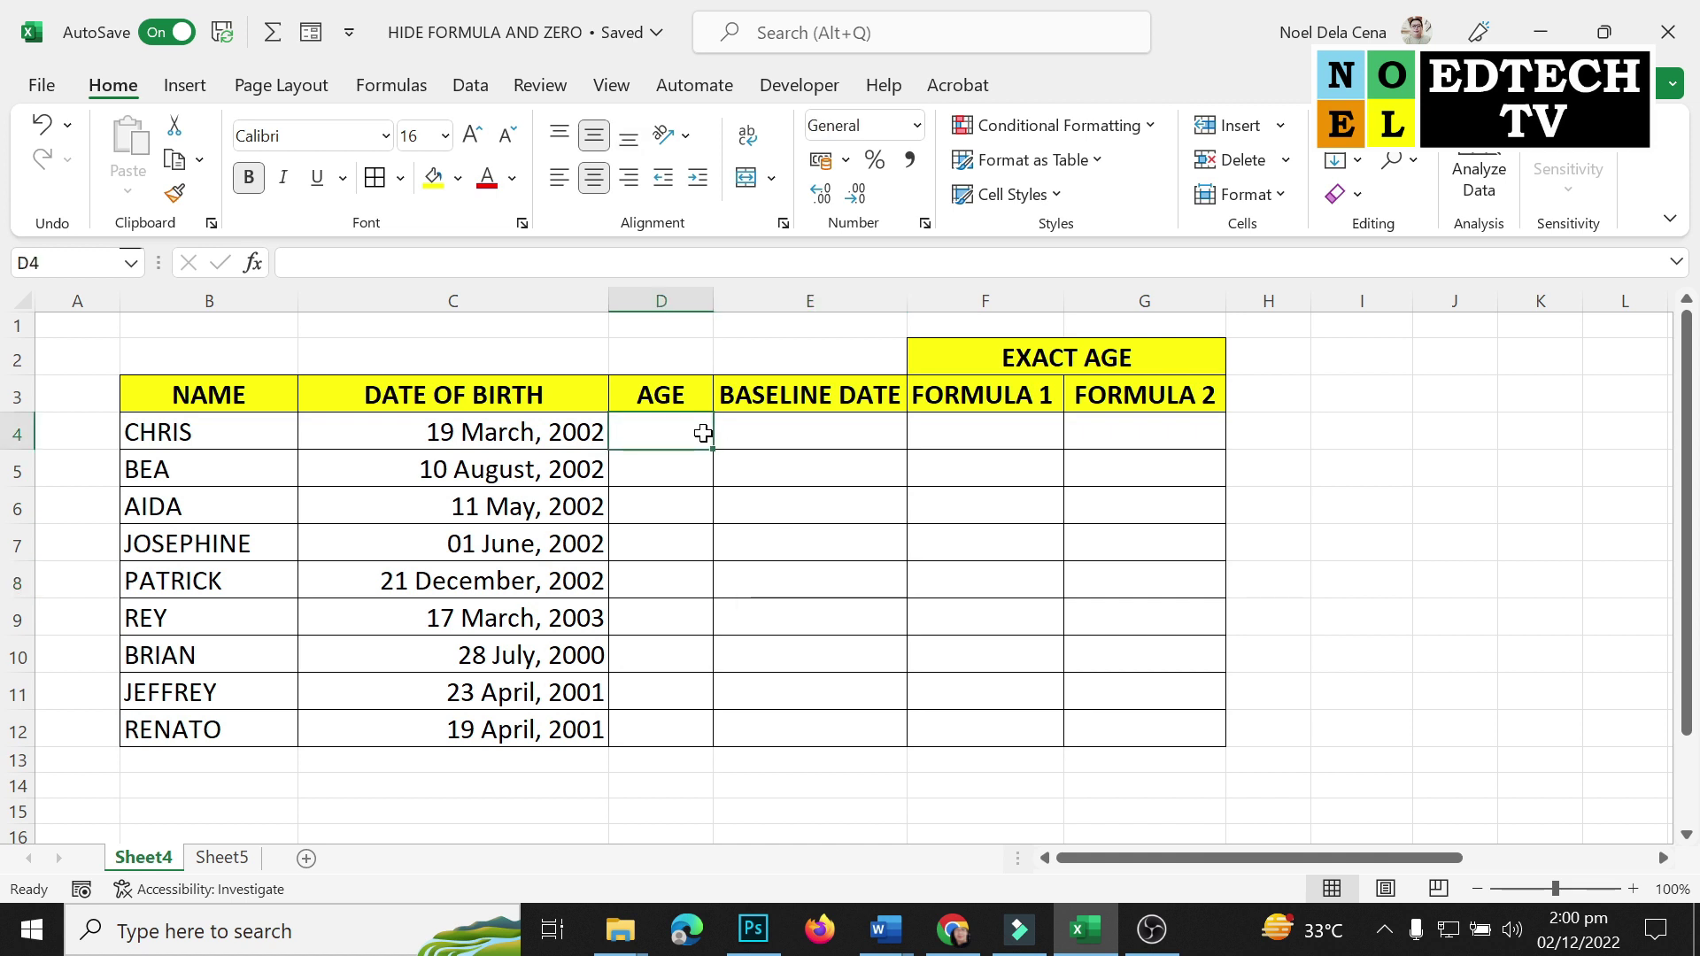
type("=")
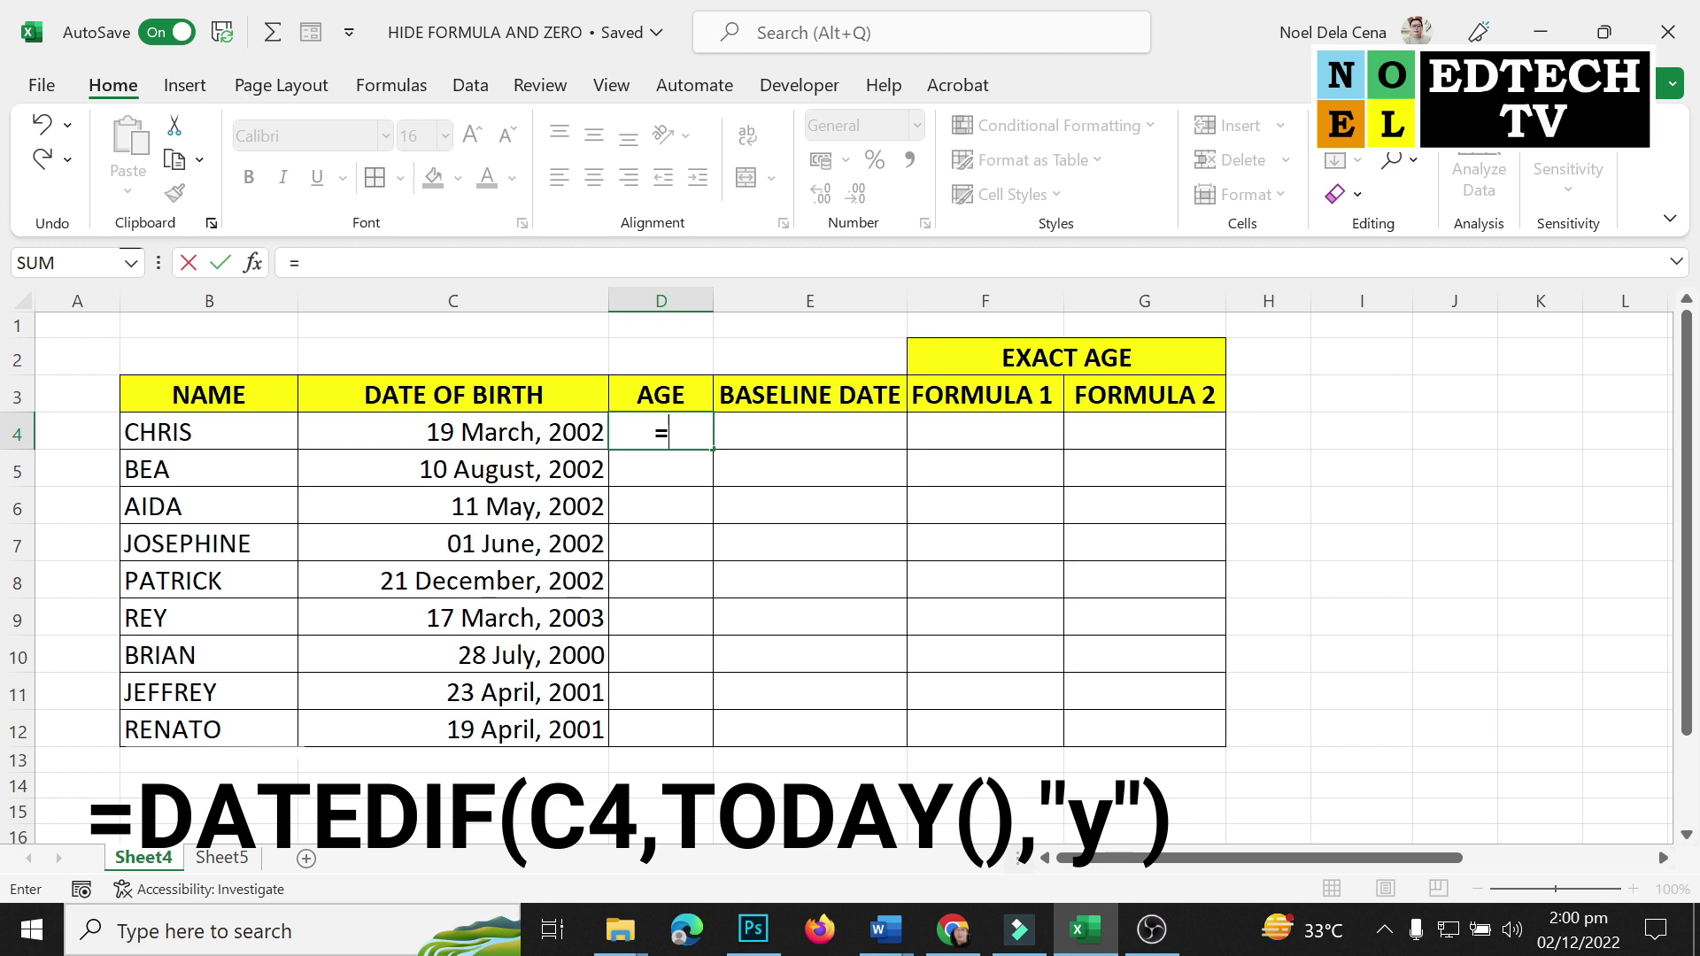
type("datedif")
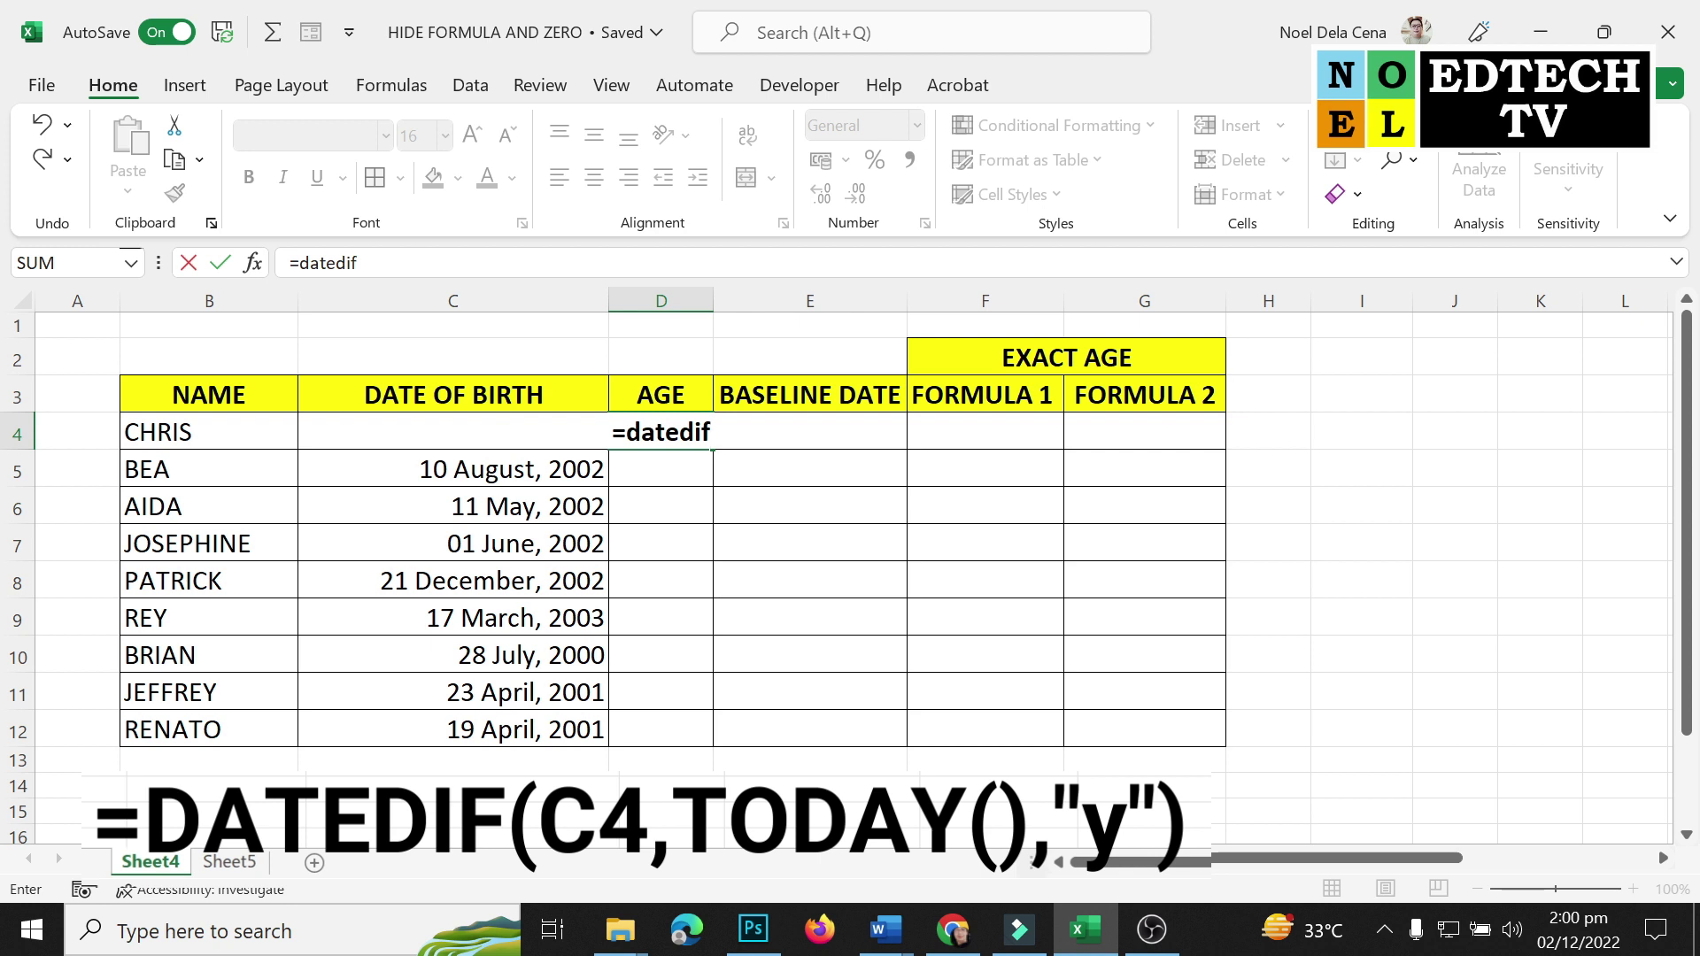
type("(")
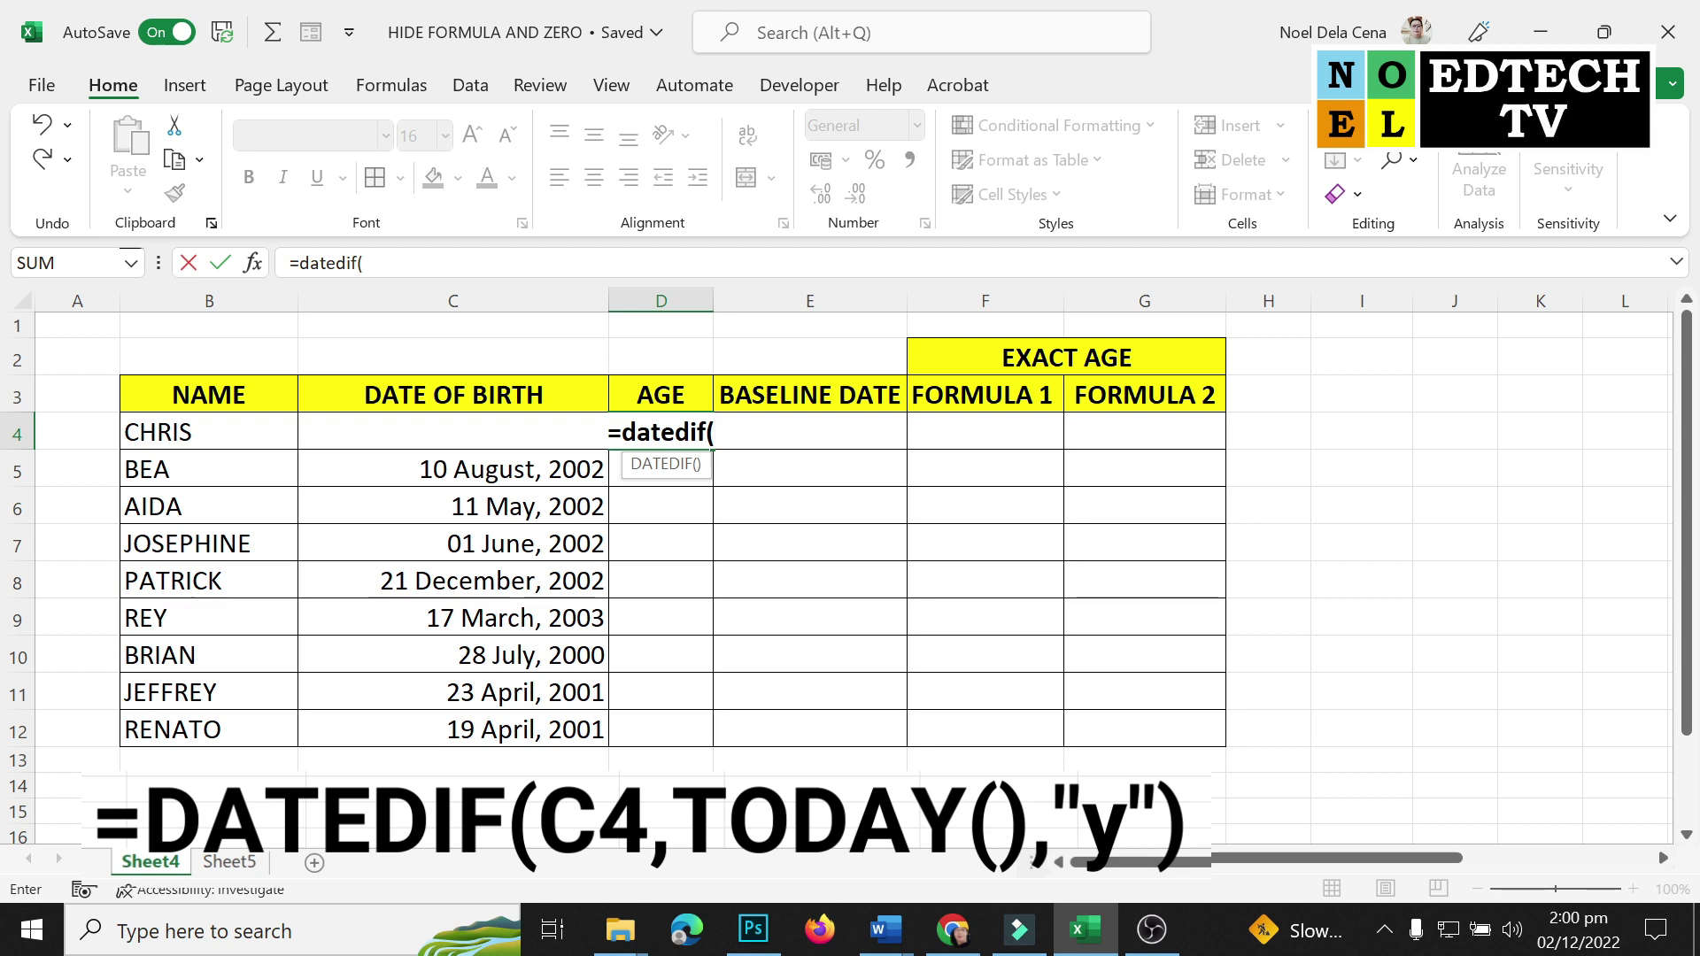
left_click(365, 434)
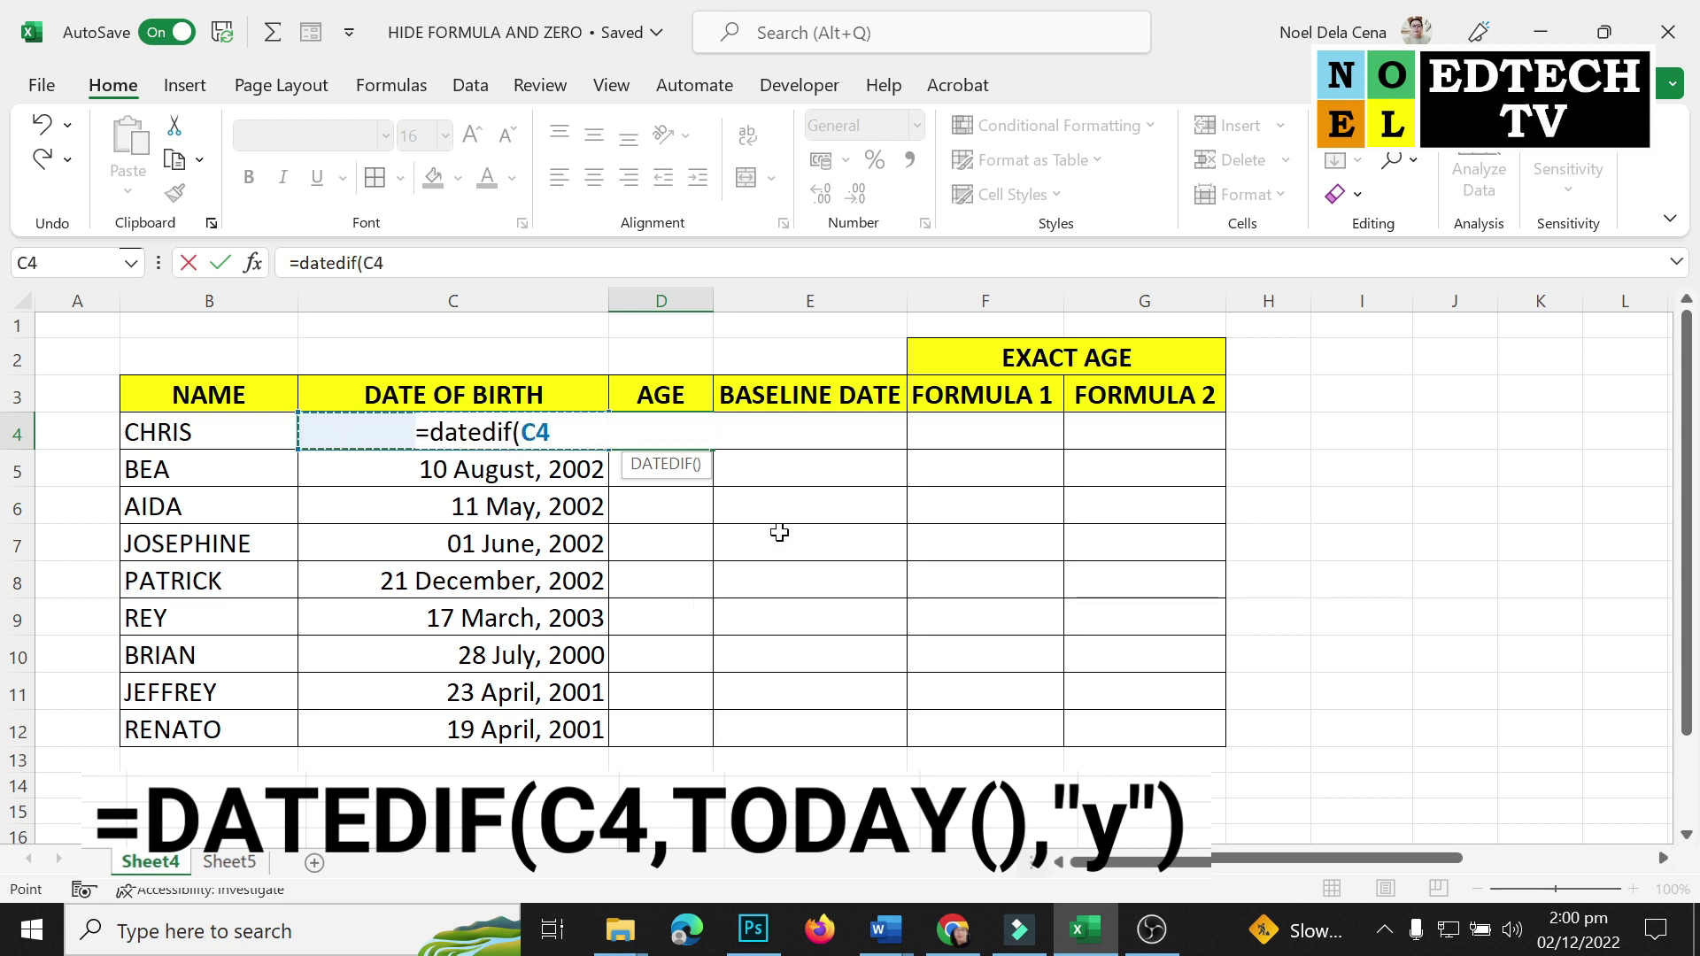
type(",today(),")
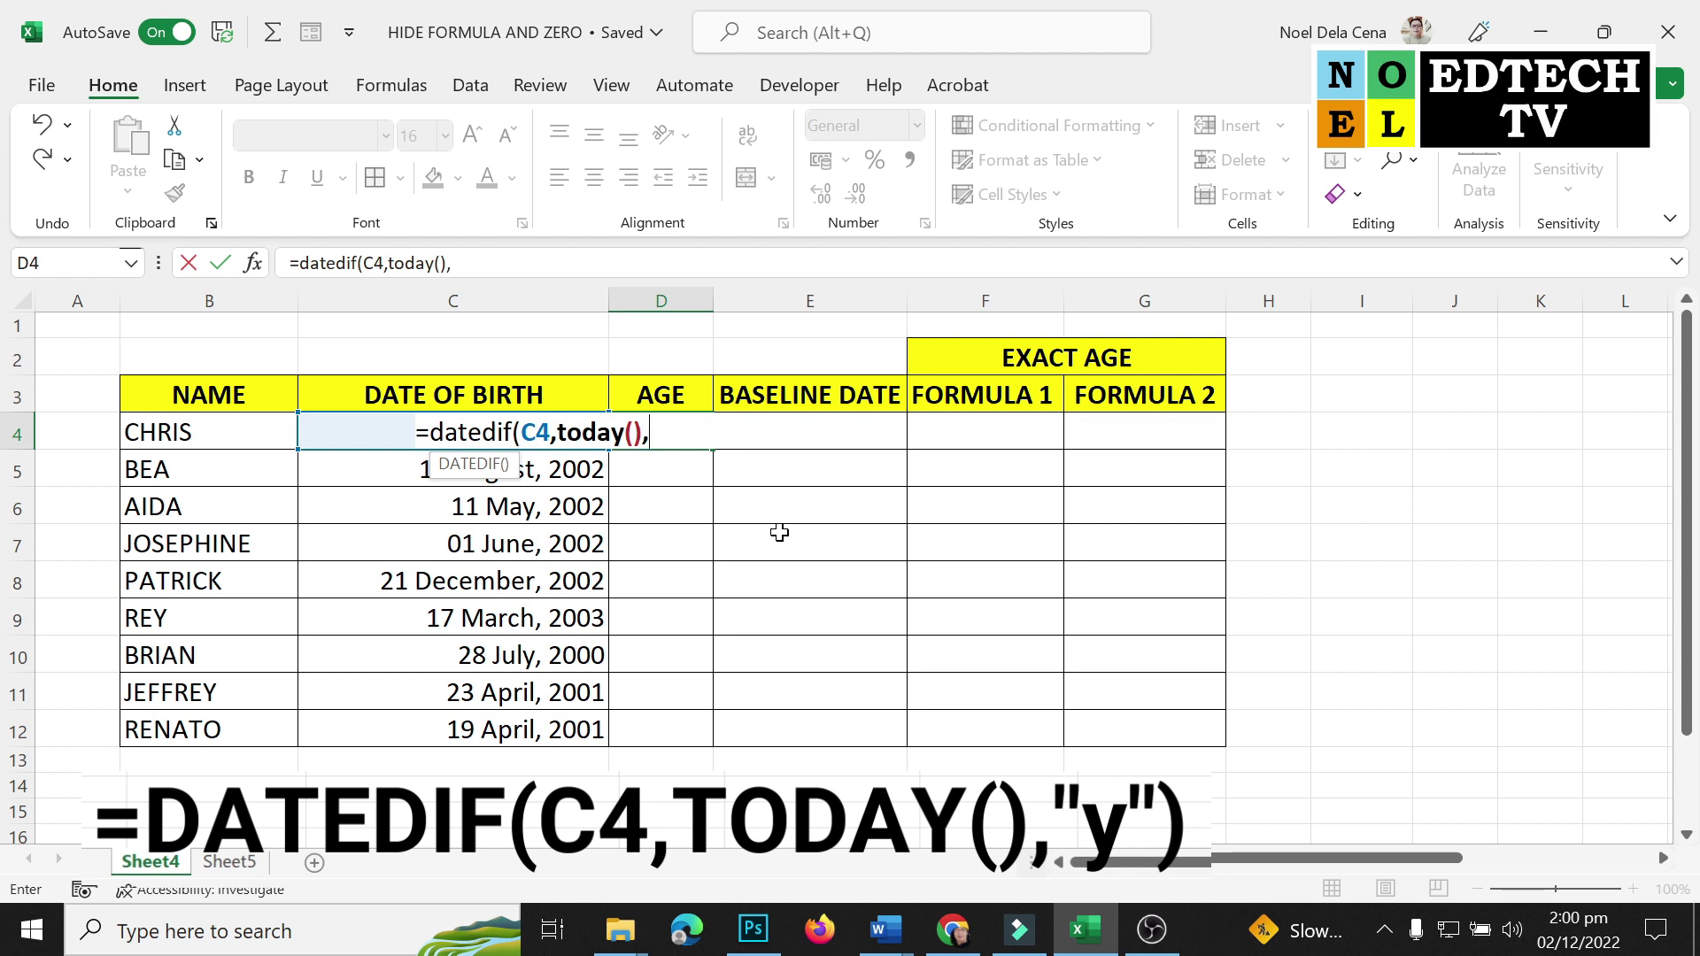
type("\"")
type("y")
type("\"")
type(")")
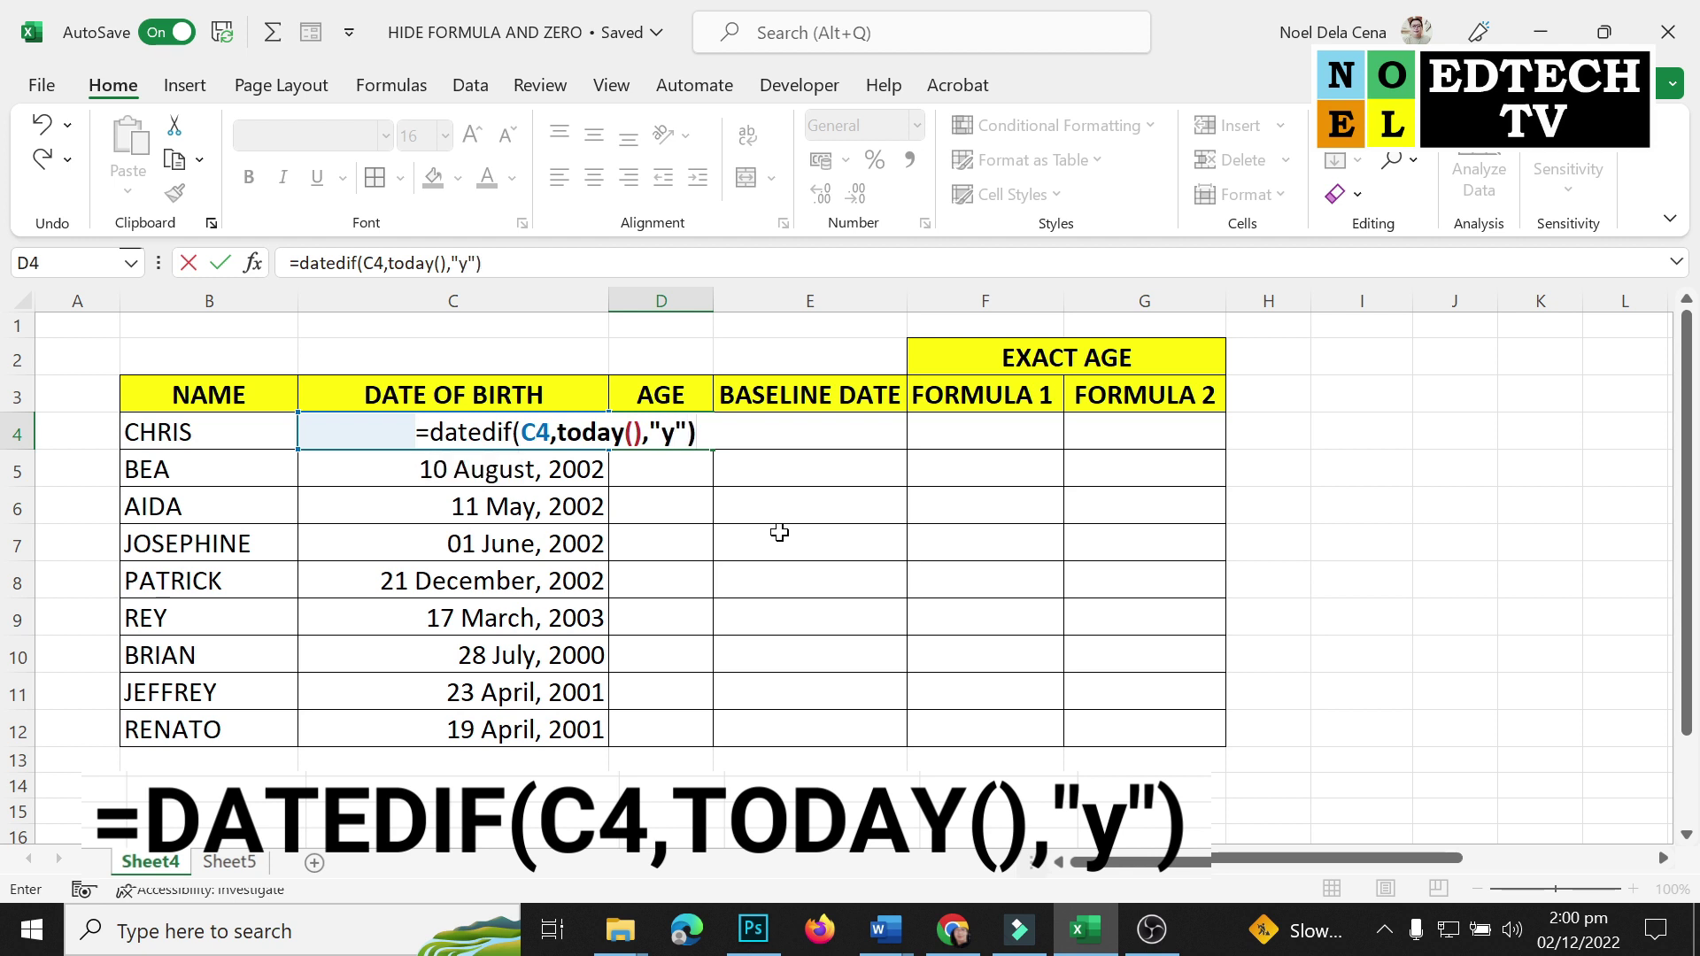
key("Return")
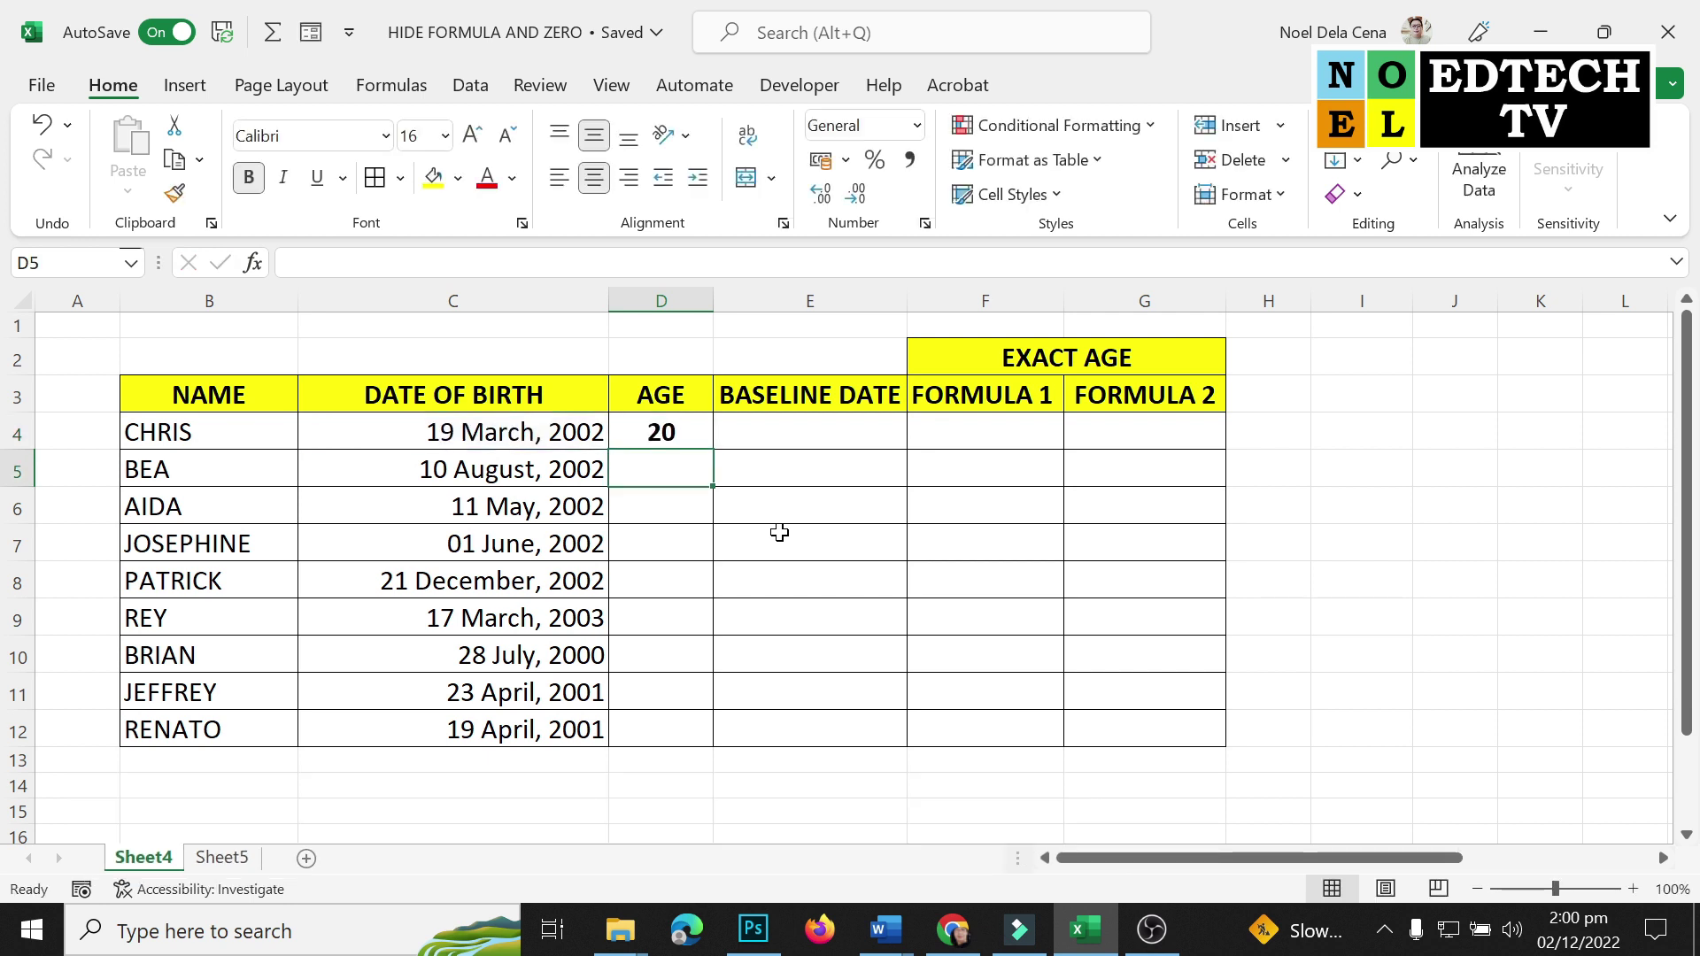
Copy D4's age formula into the cells below, then clear the pasted result.
key("Up")
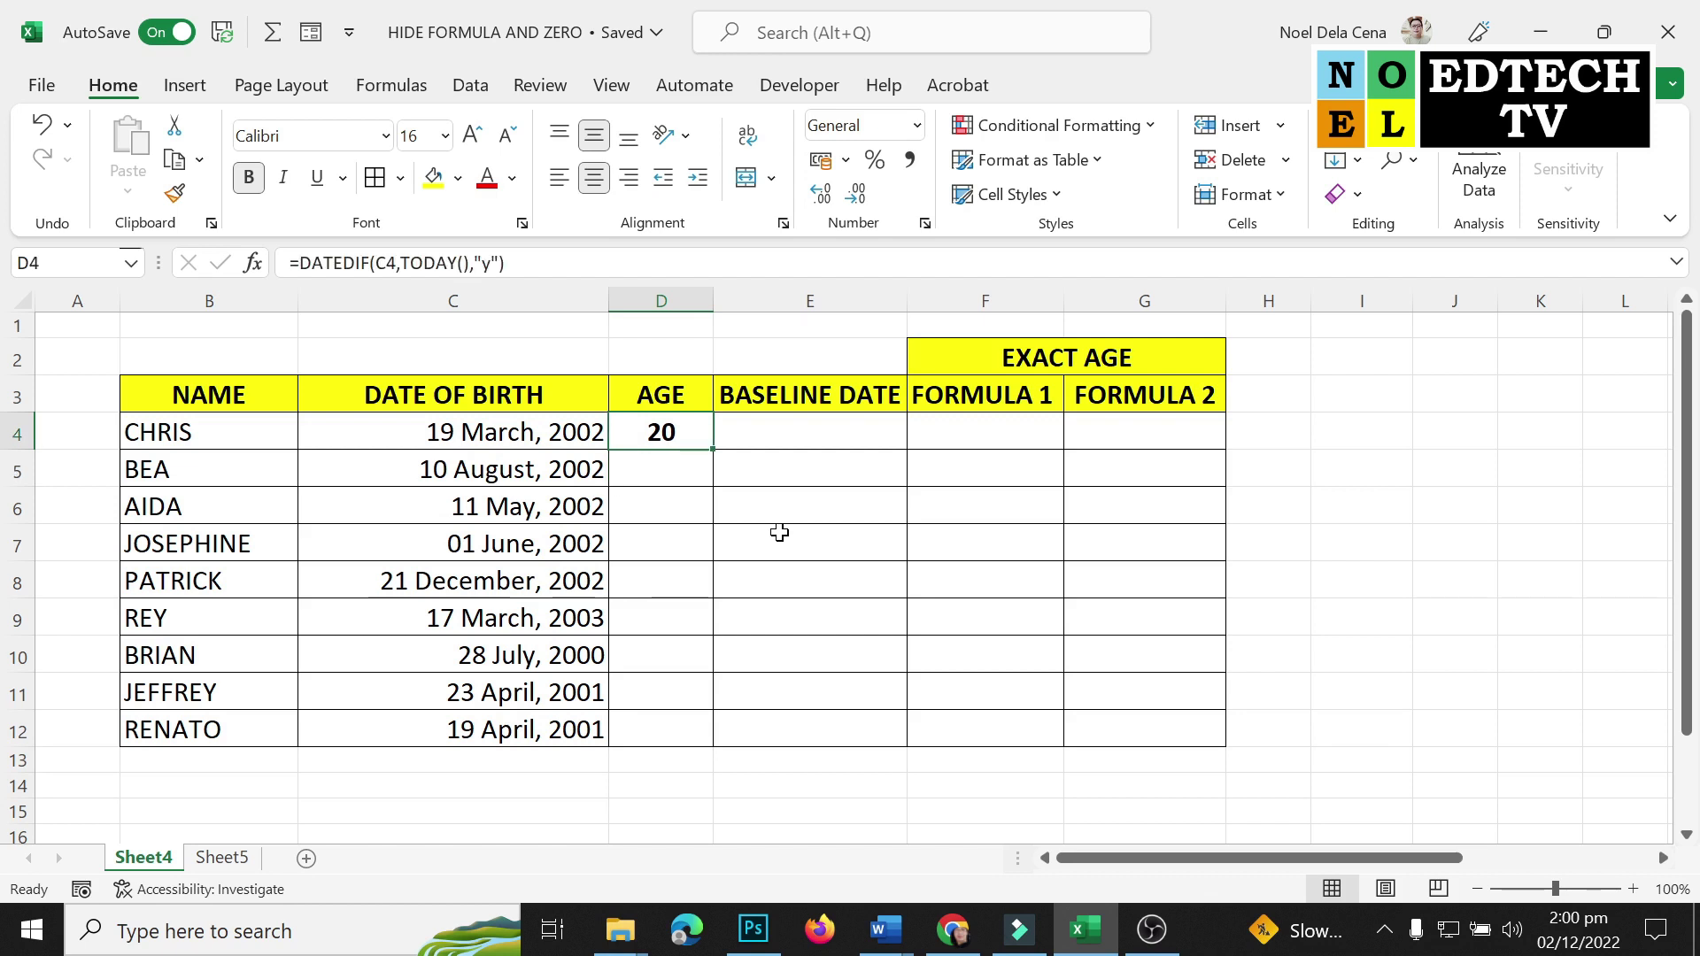
key("ctrl+c")
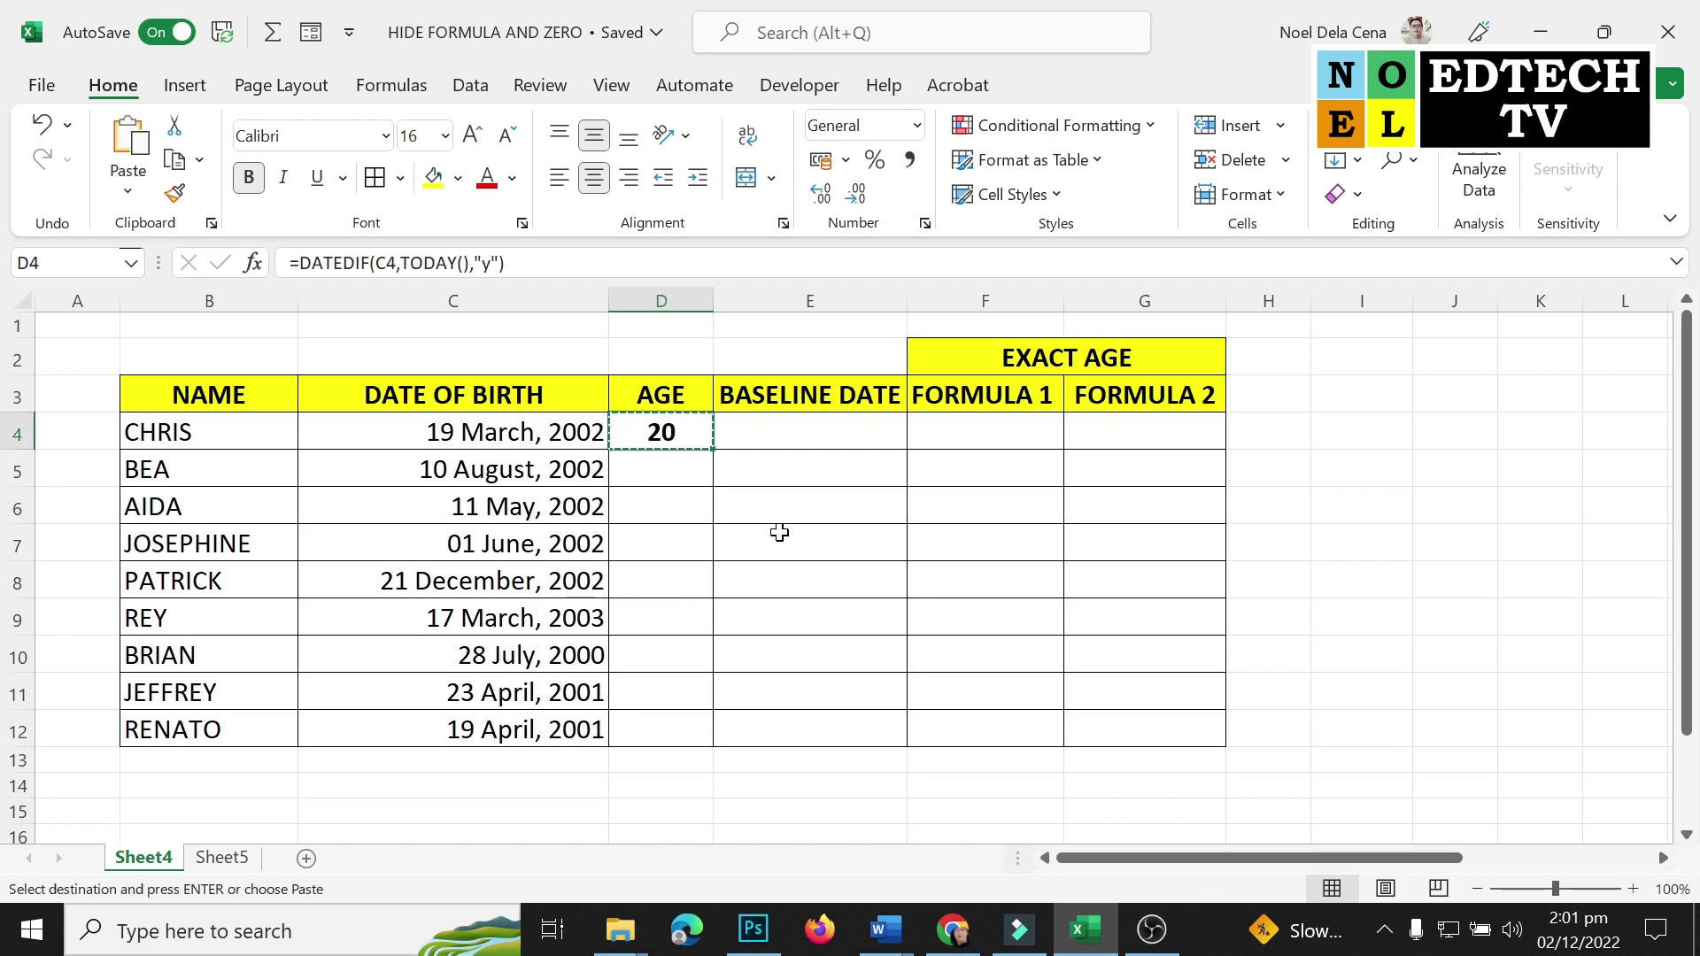
key("Down")
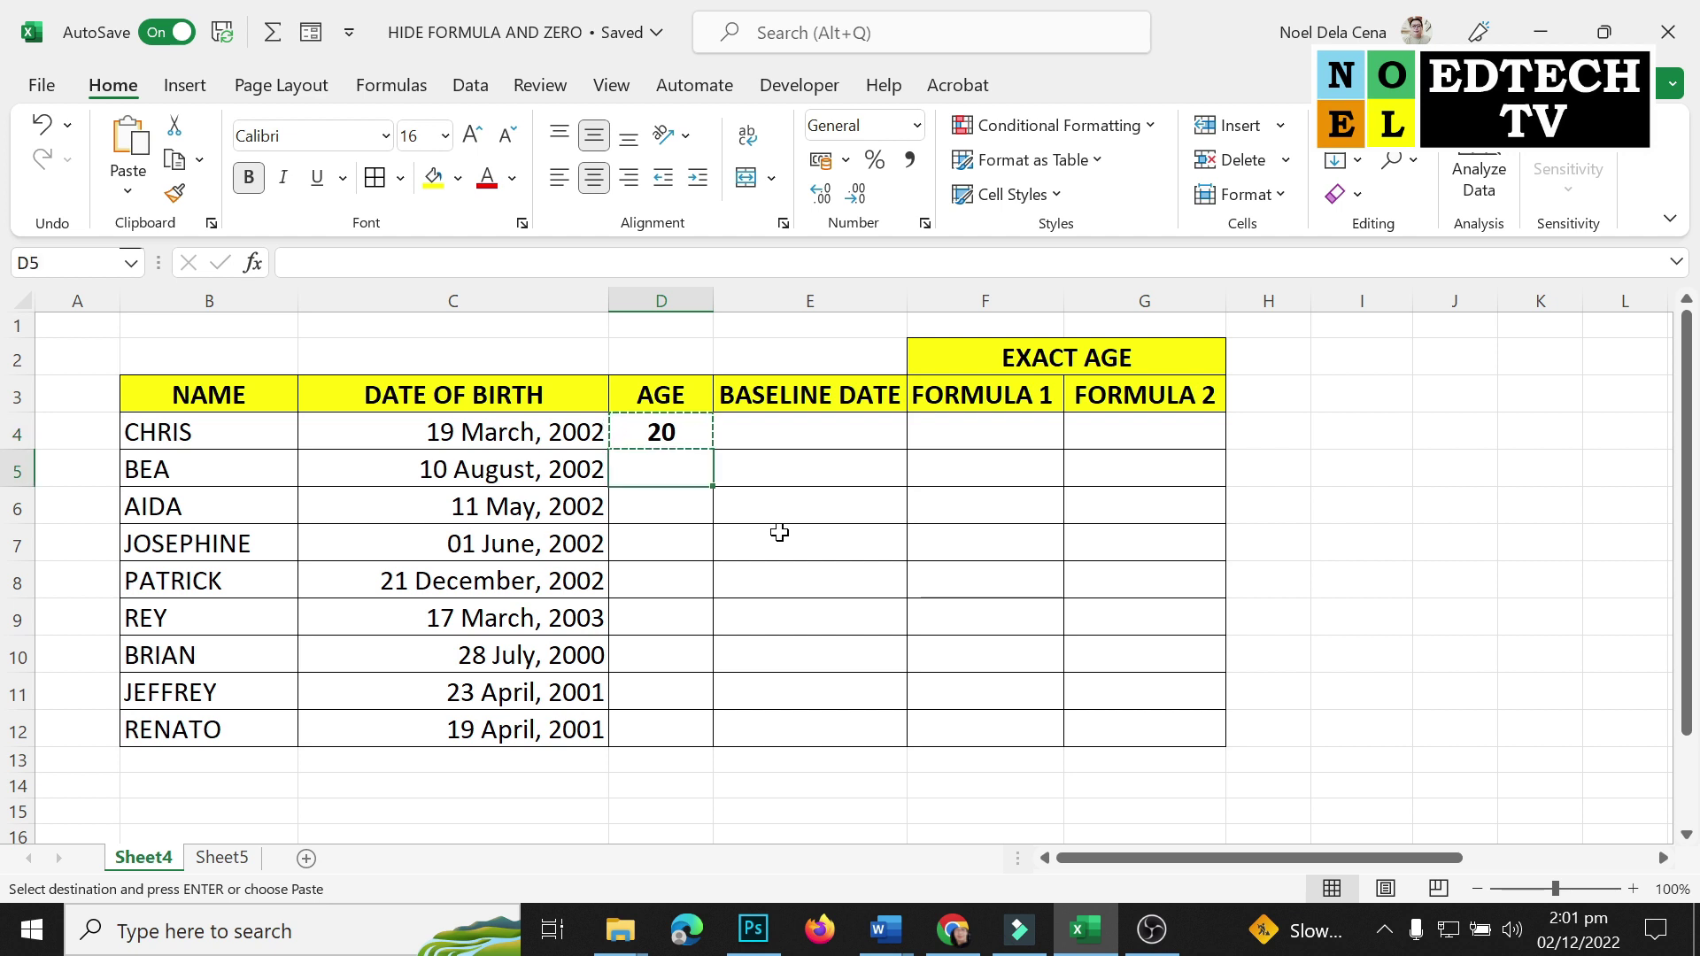
key("shift+Down")
key("shift+Down")
key("shift+Down")
key("shift+Down")
key("shift+Down")
key("shift+Down")
key("shift+Down")
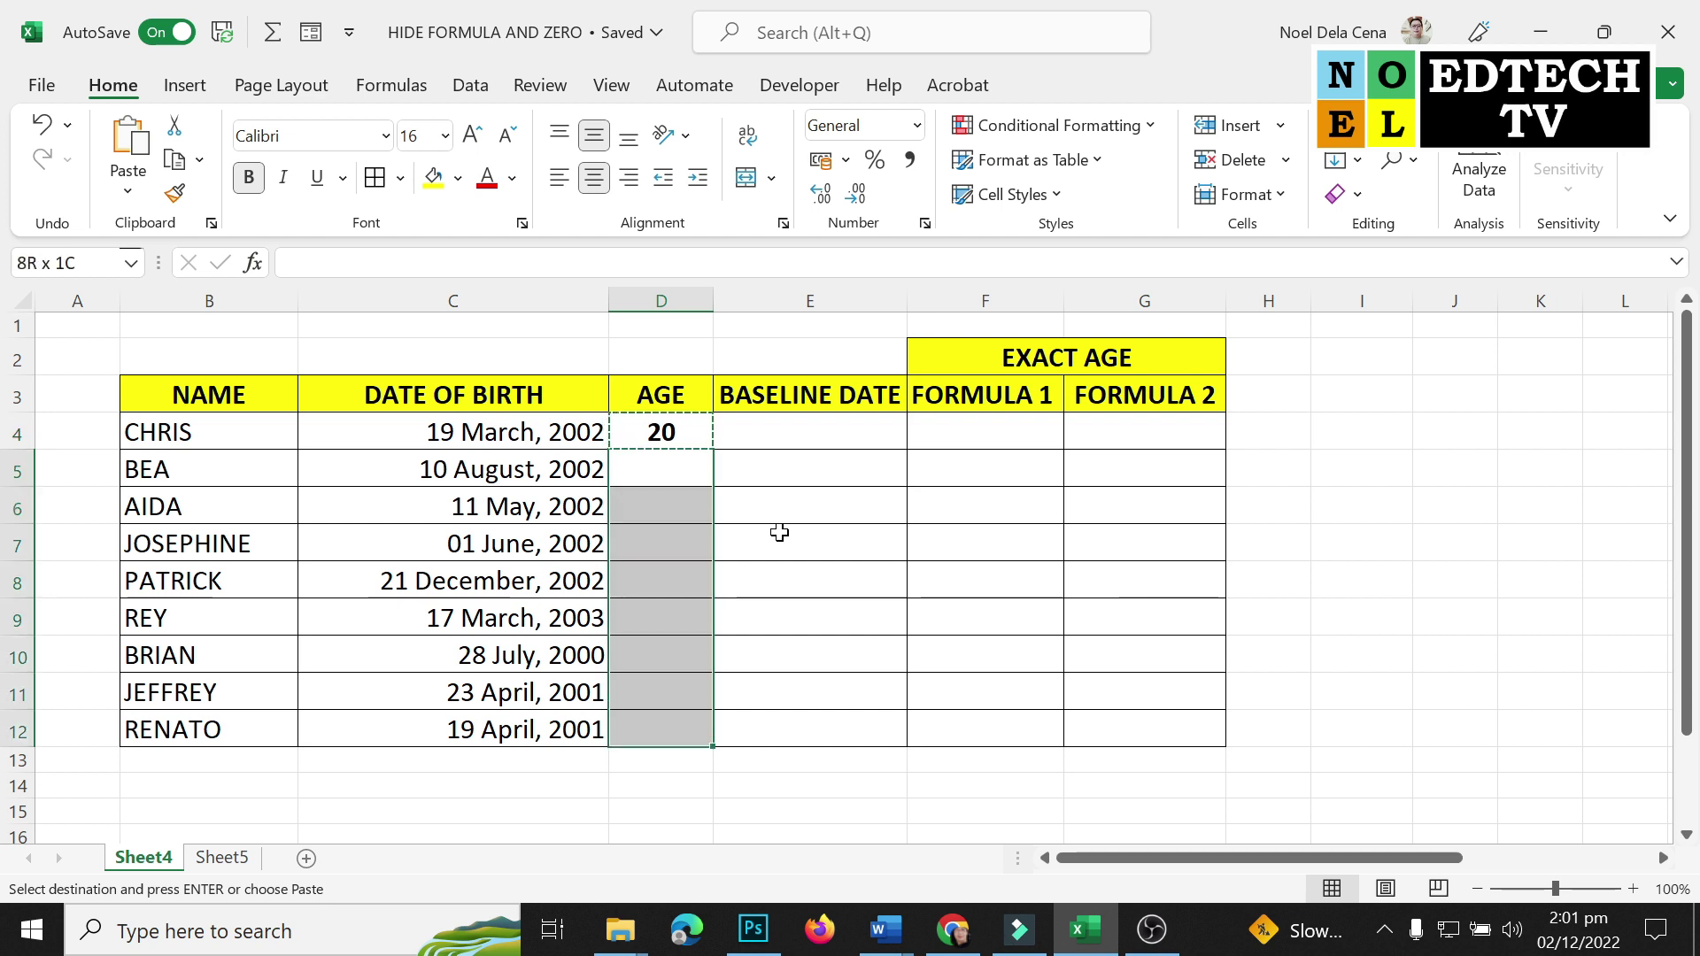
key("ctrl+v")
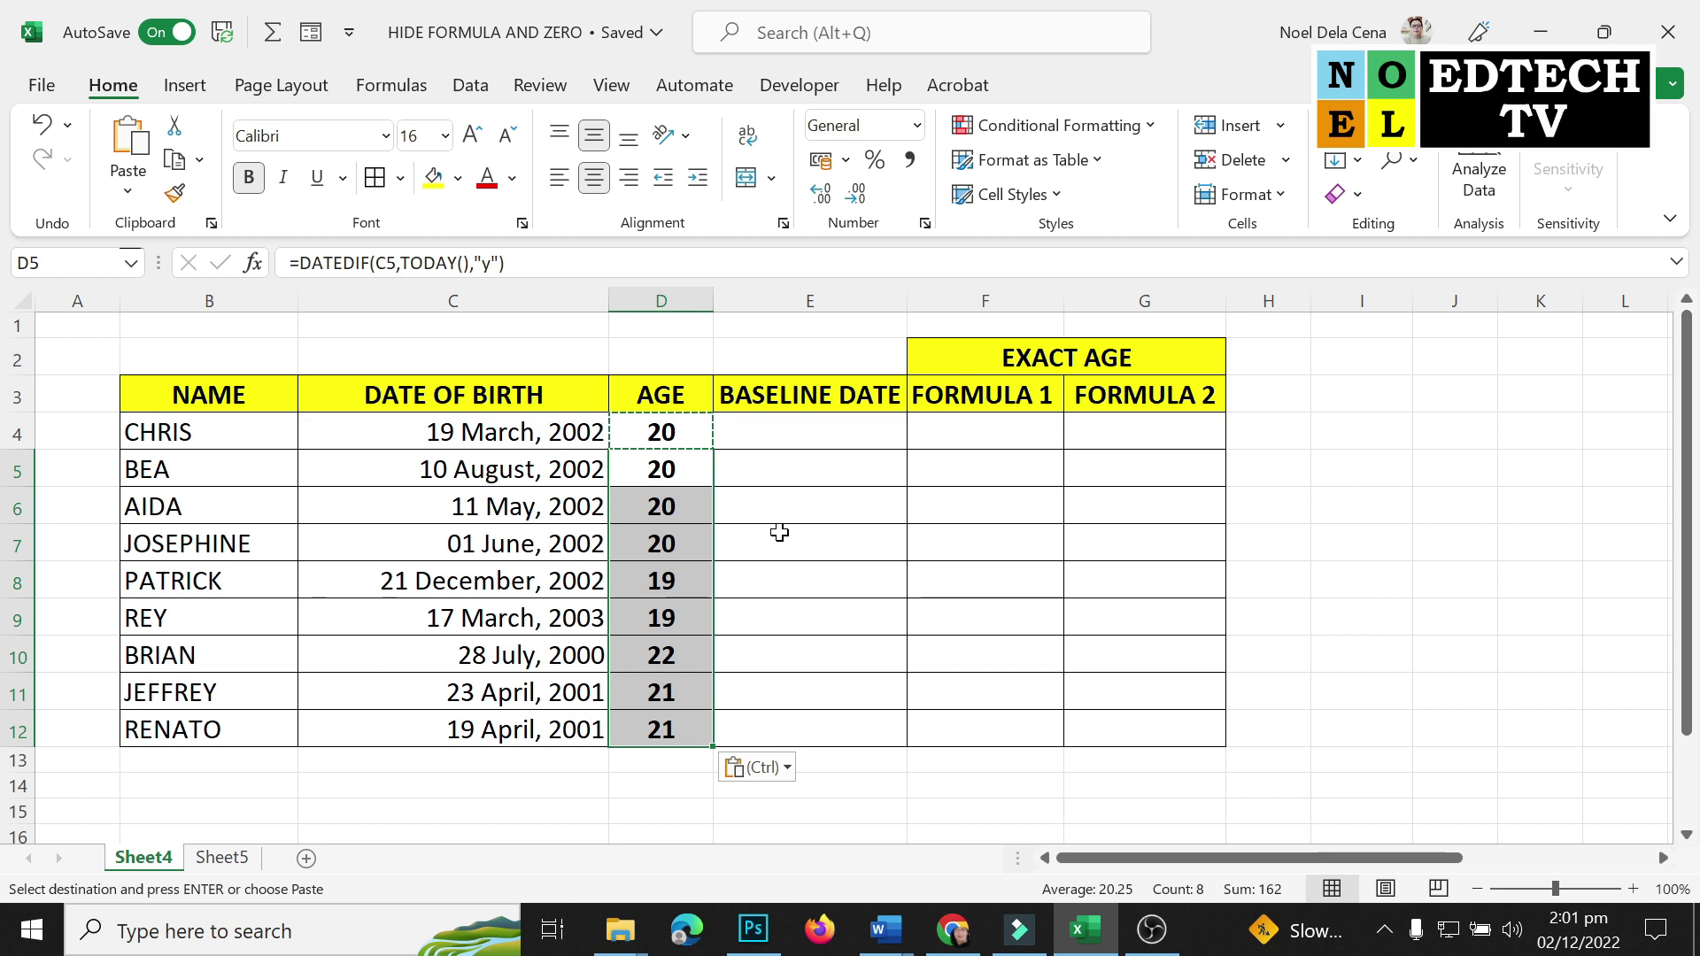
key("Delete")
key("Escape")
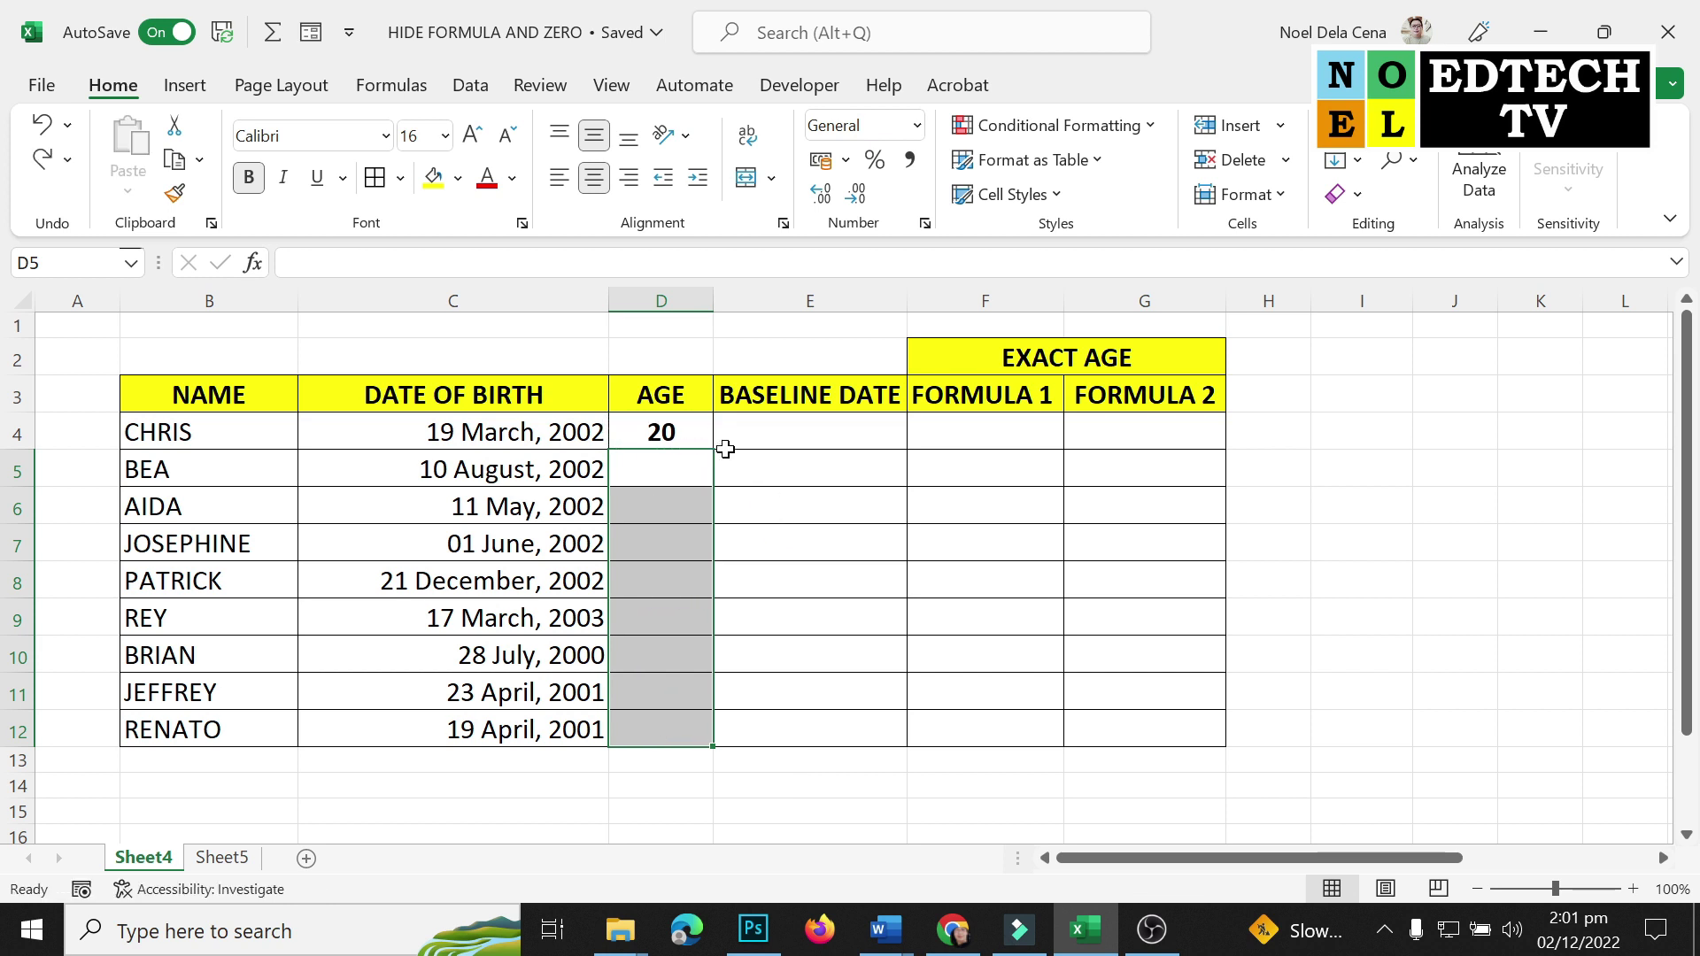
Copy D4 and paste the age formula into D5:D12, giving ages 19 to 22.
left_click(680, 434)
right_click(680, 434)
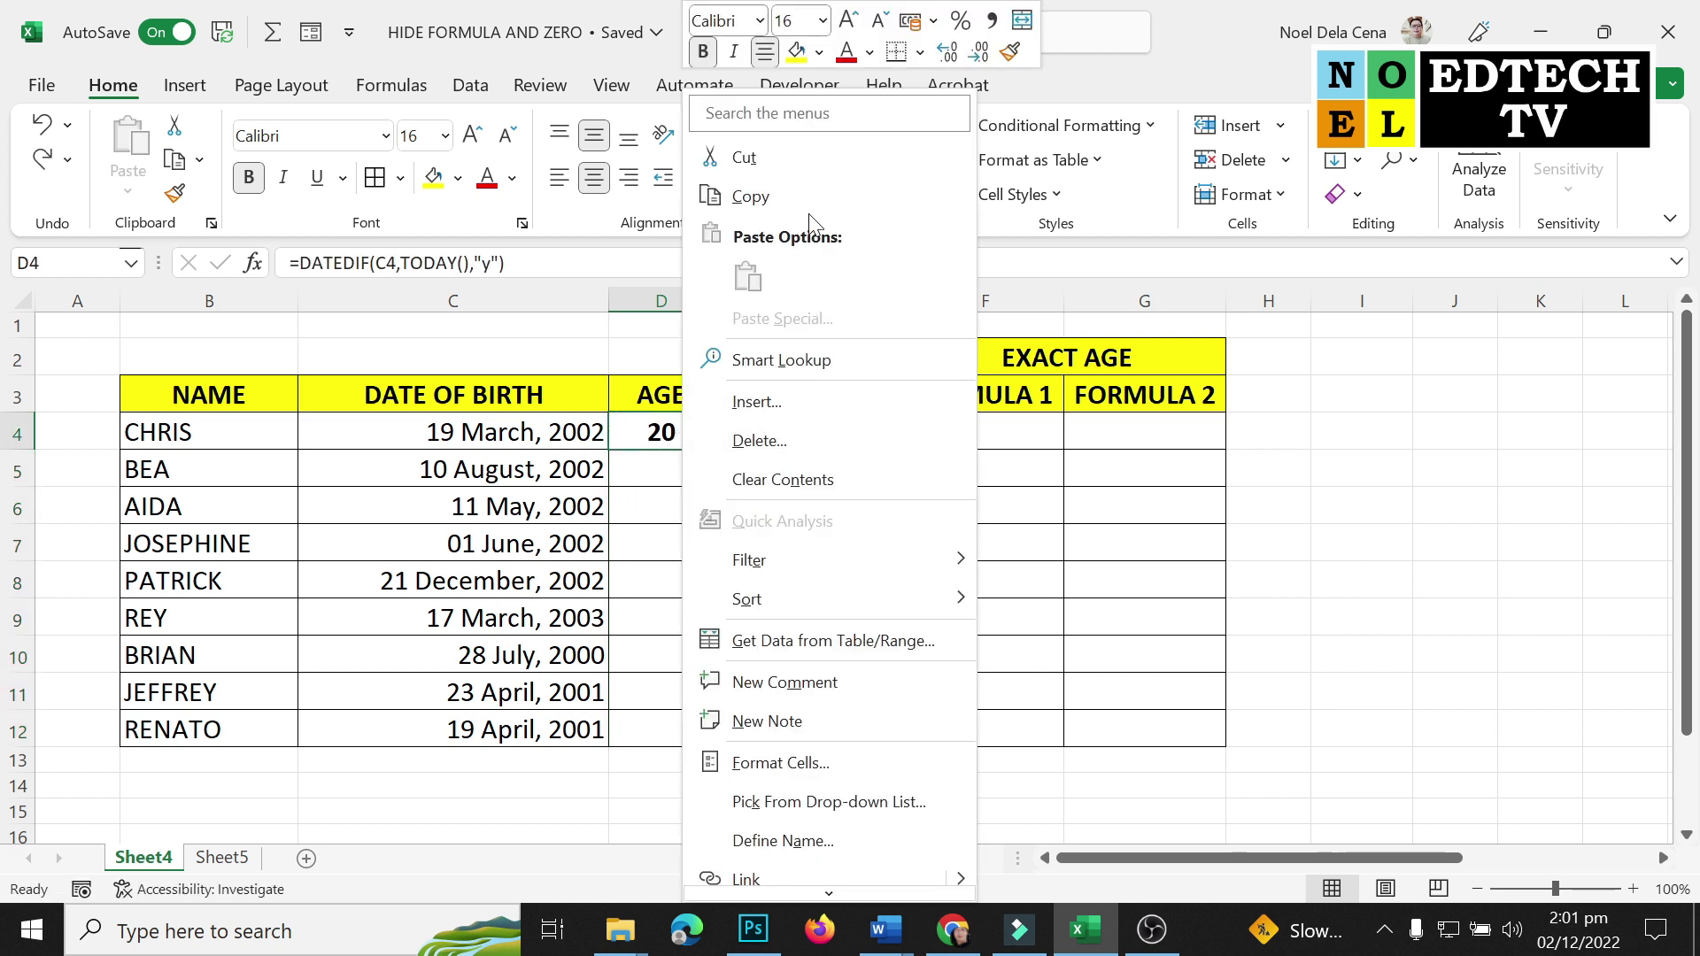
key("Escape")
key("ctrl+c")
left_click_drag(680, 470, 685, 726)
right_click(684, 726)
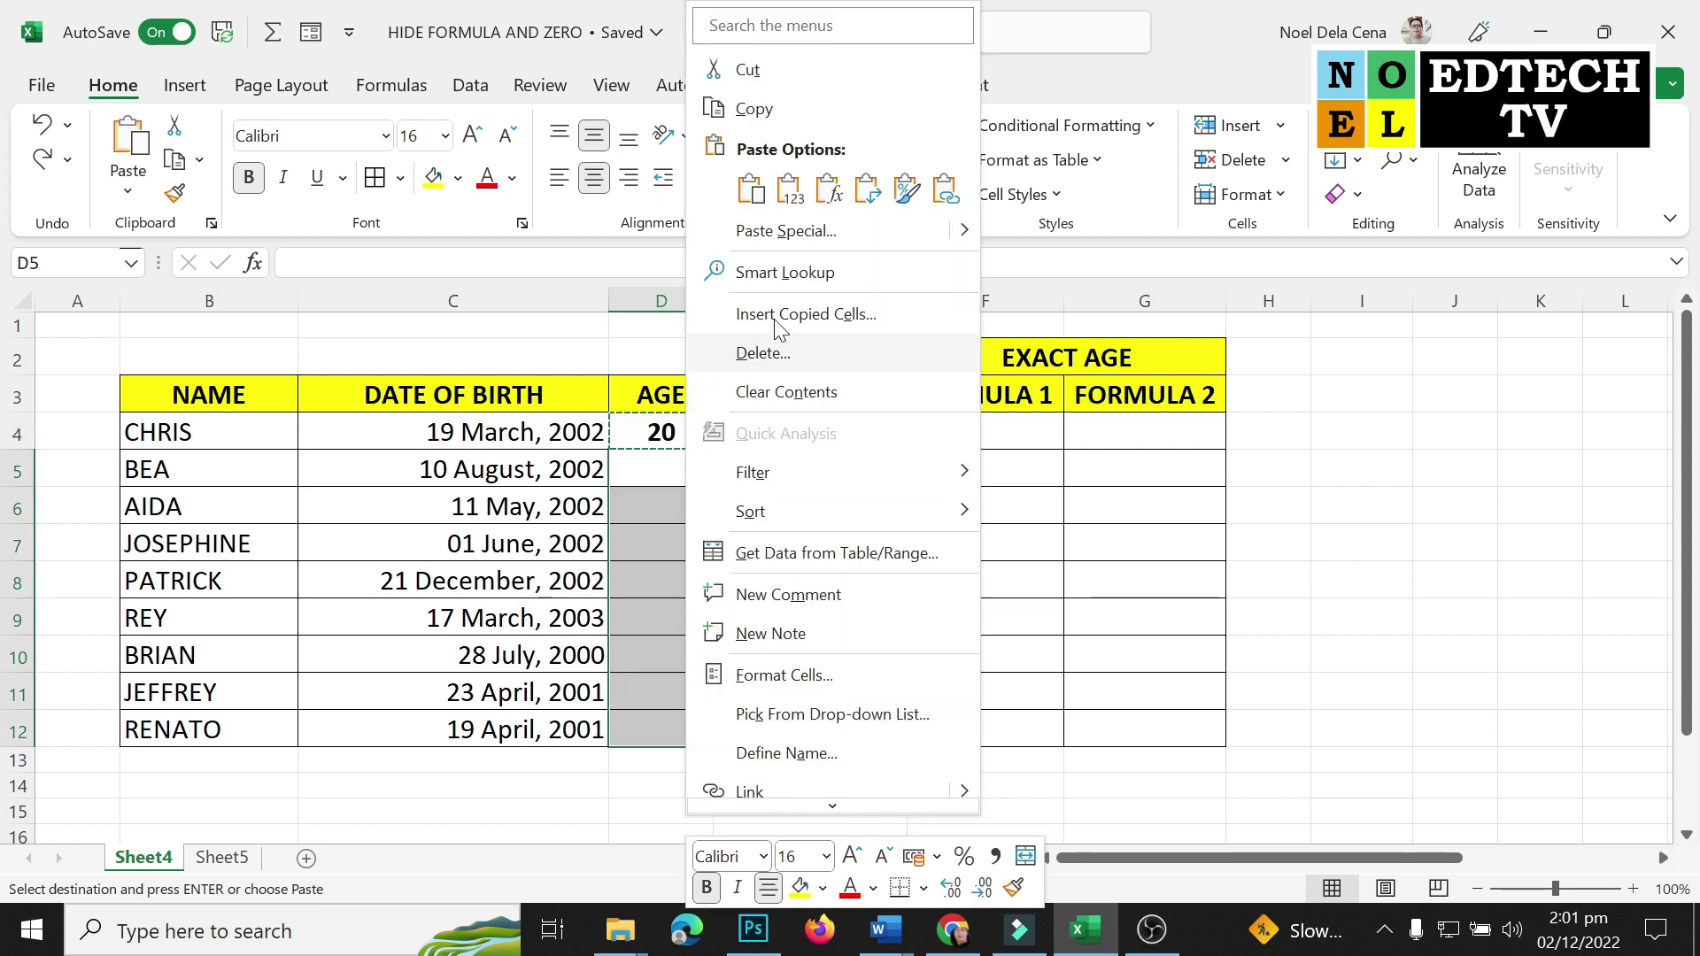
left_click(751, 189)
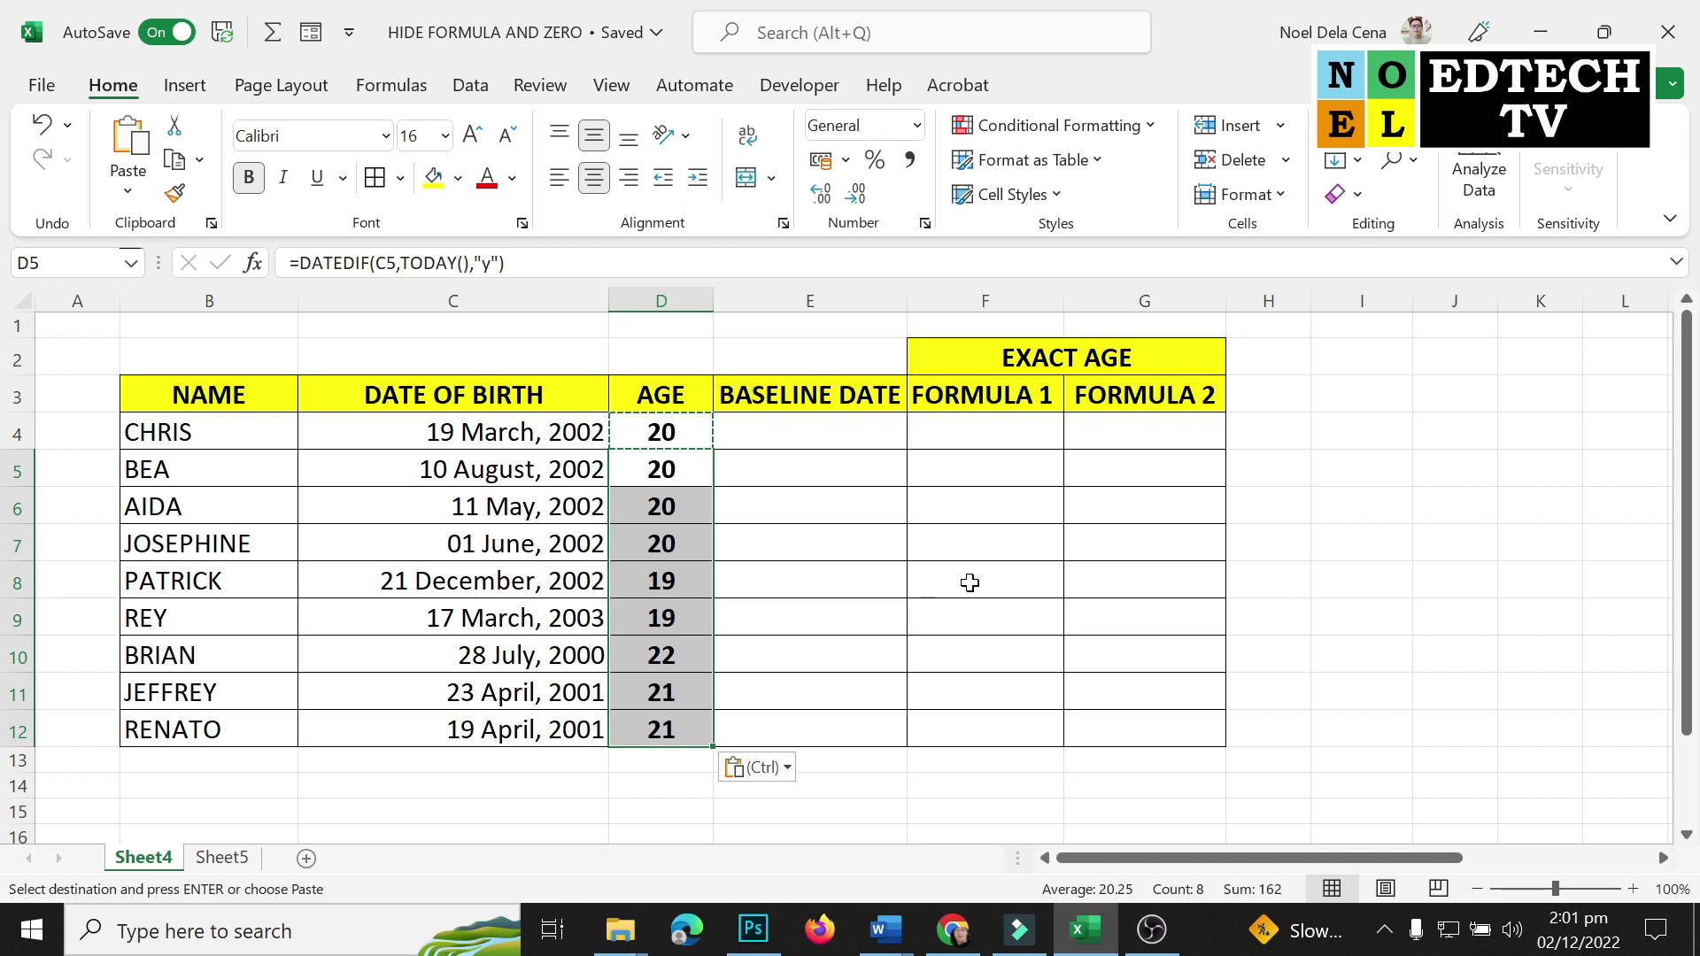
left_click(970, 582)
key("Escape")
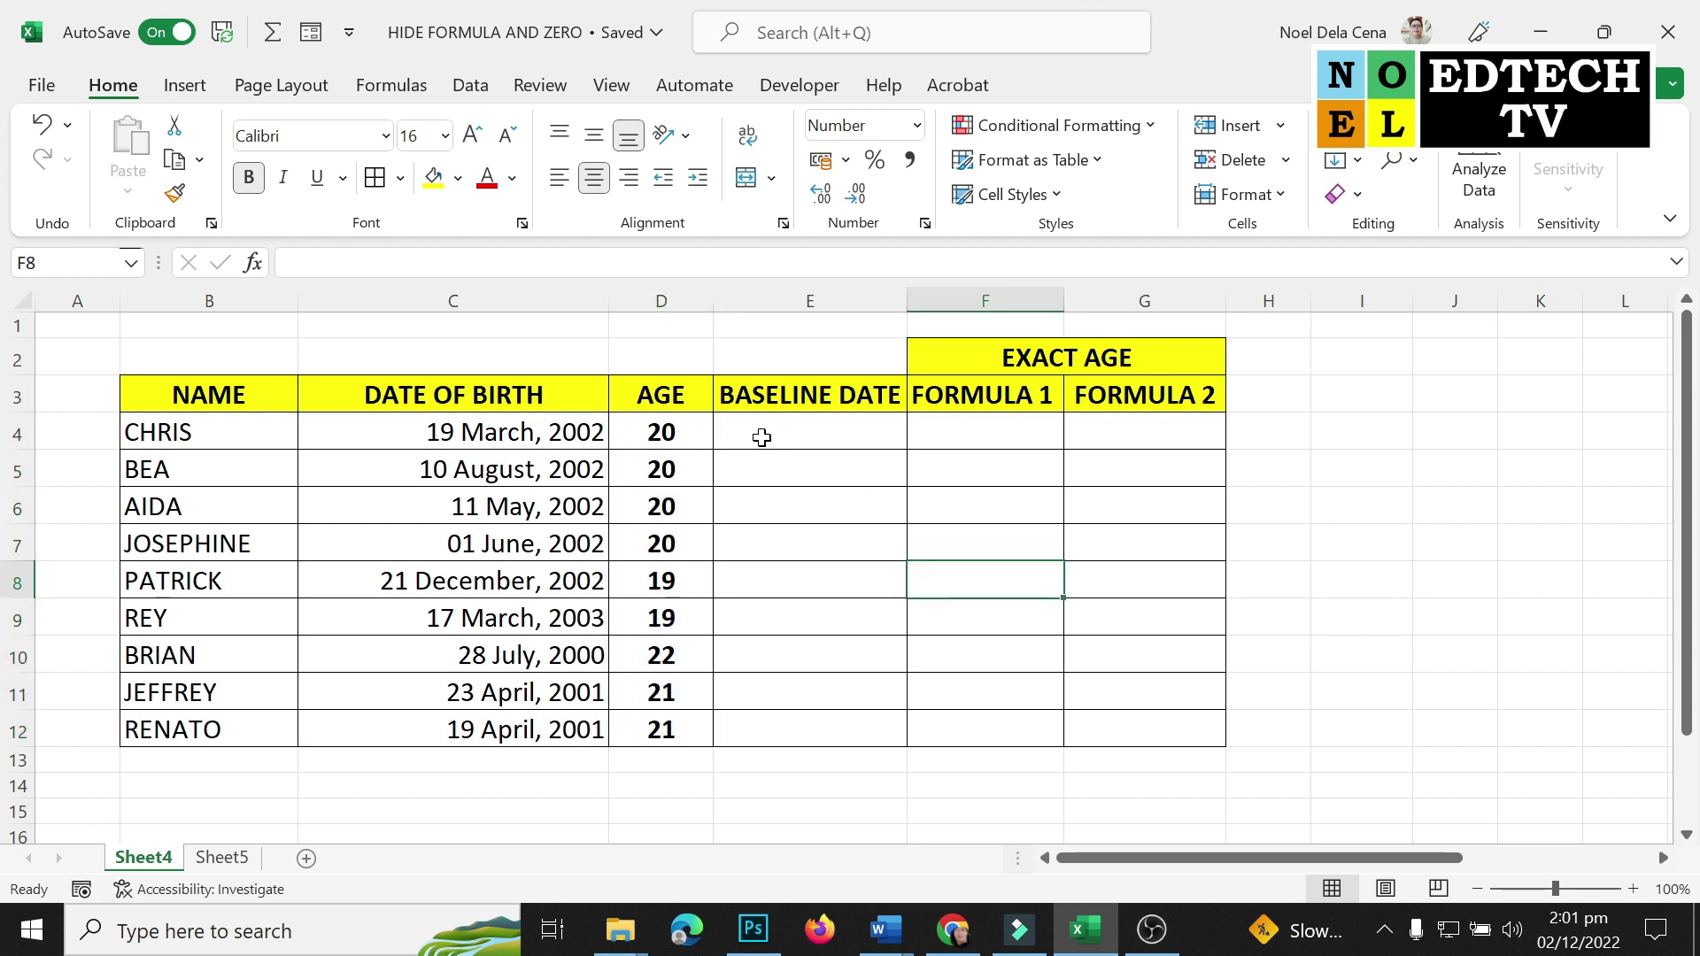
left_click(761, 437)
Type 31/10/2022 as CHRIS's baseline date in E4, correcting a mistyped start.
left_click(658, 418)
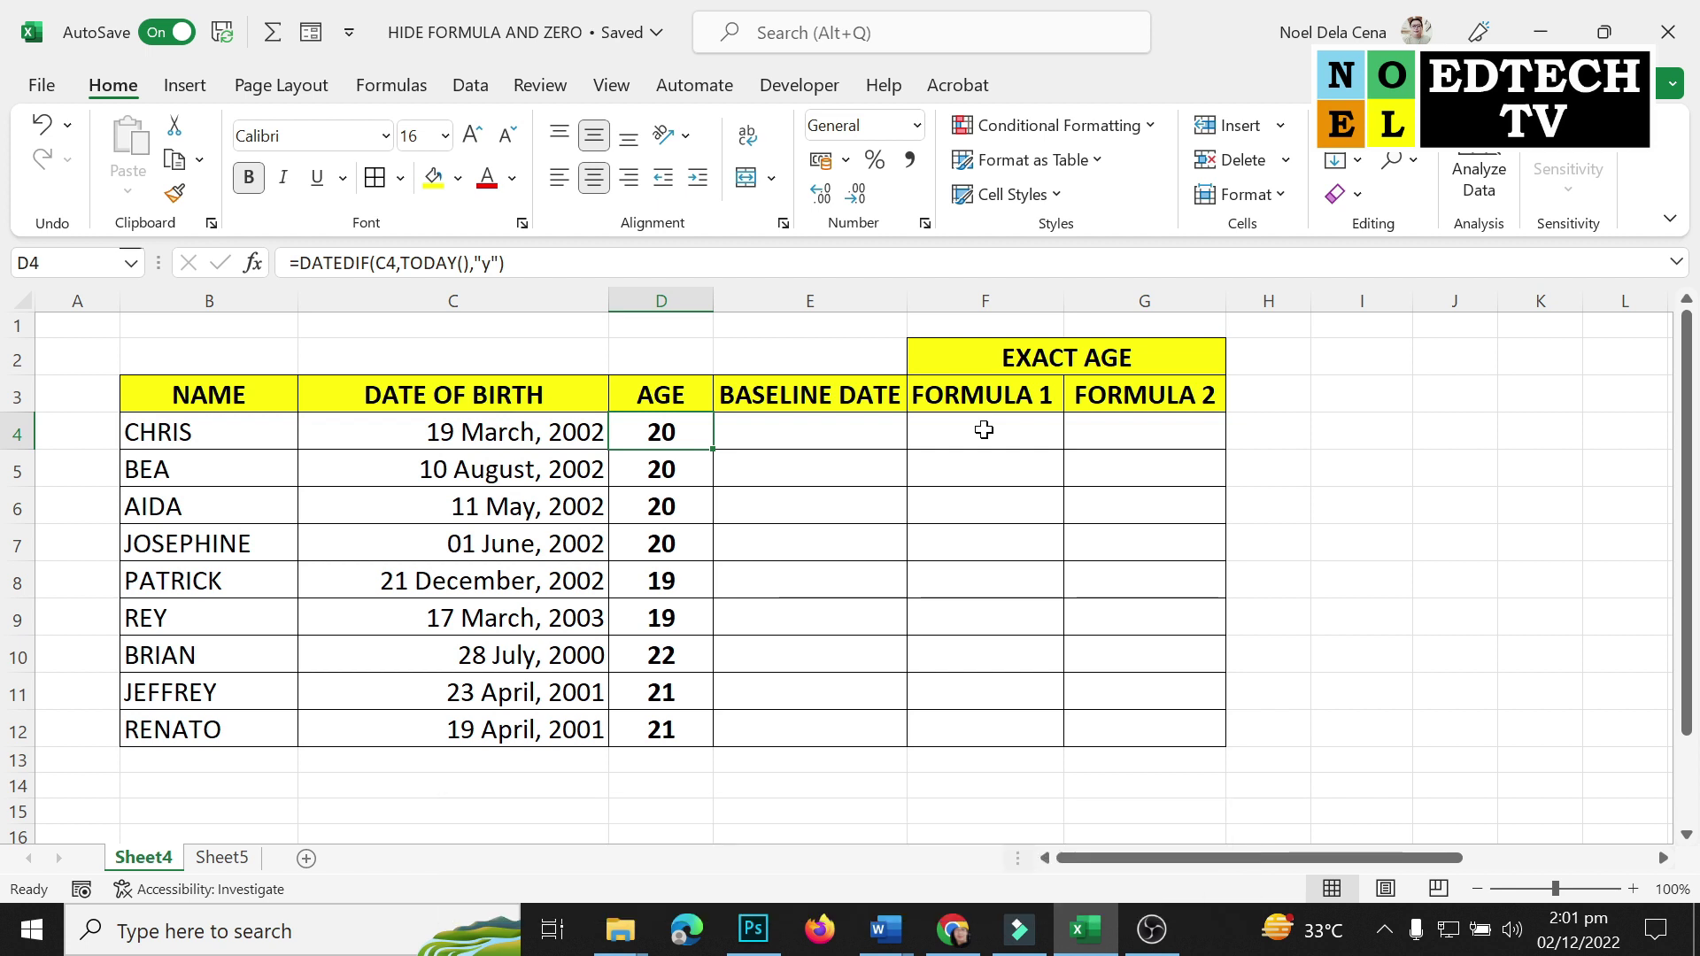
key("Right")
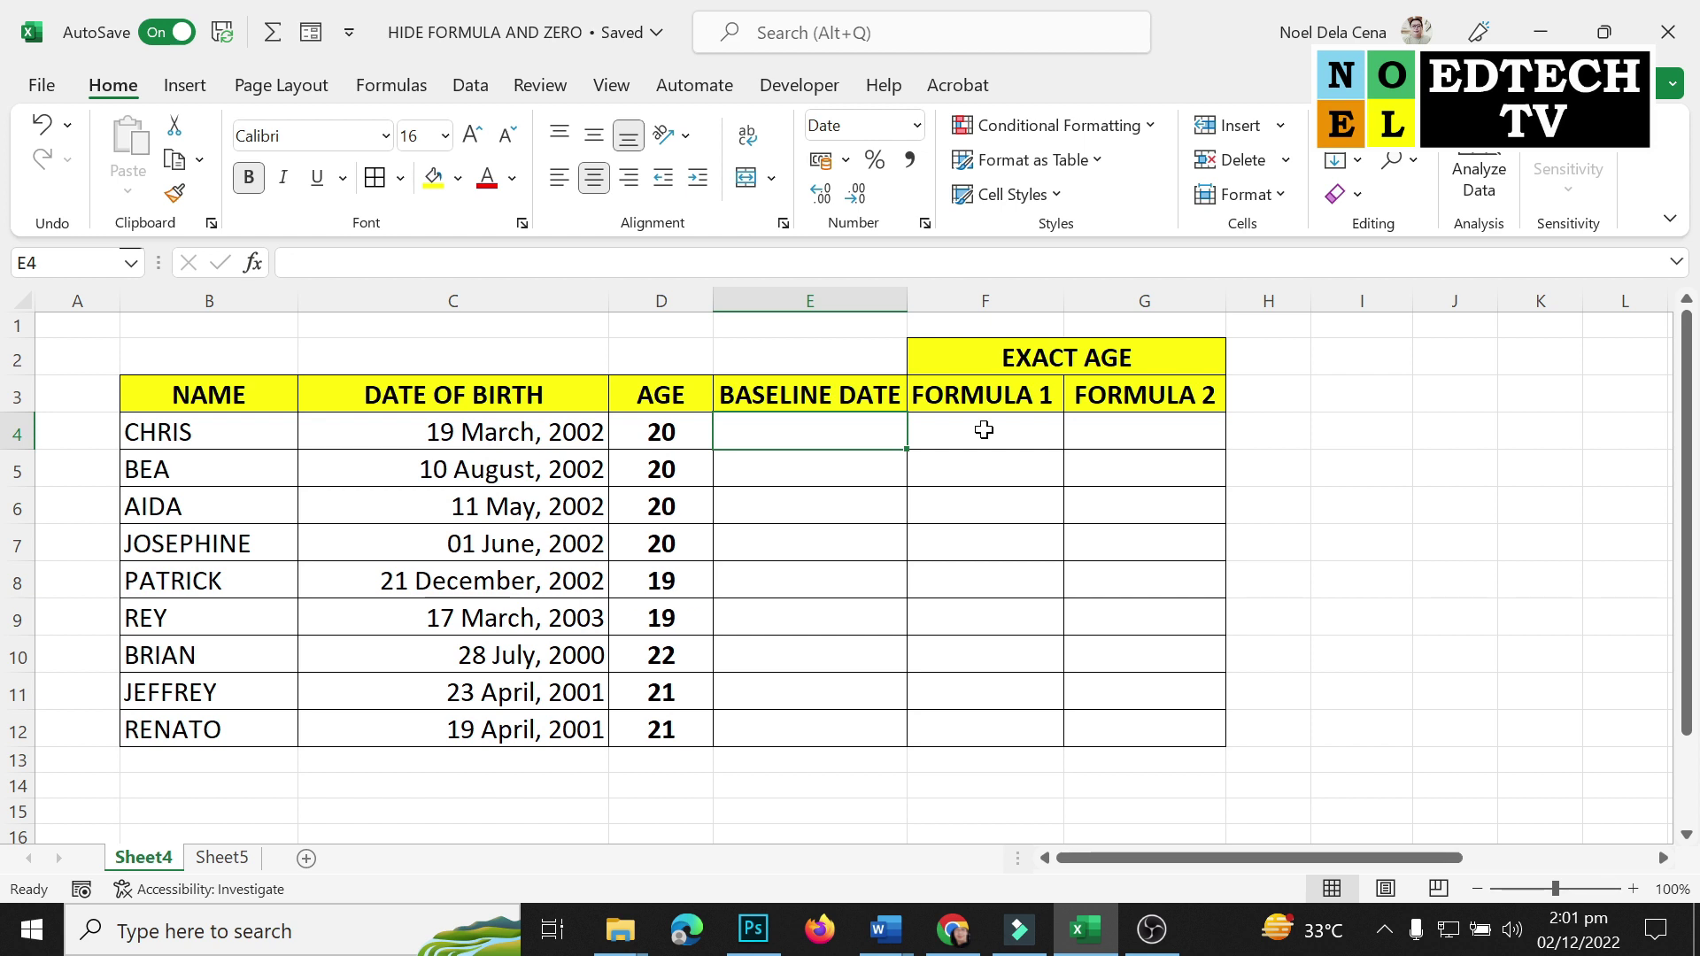
type("31/10/2022")
key("Return")
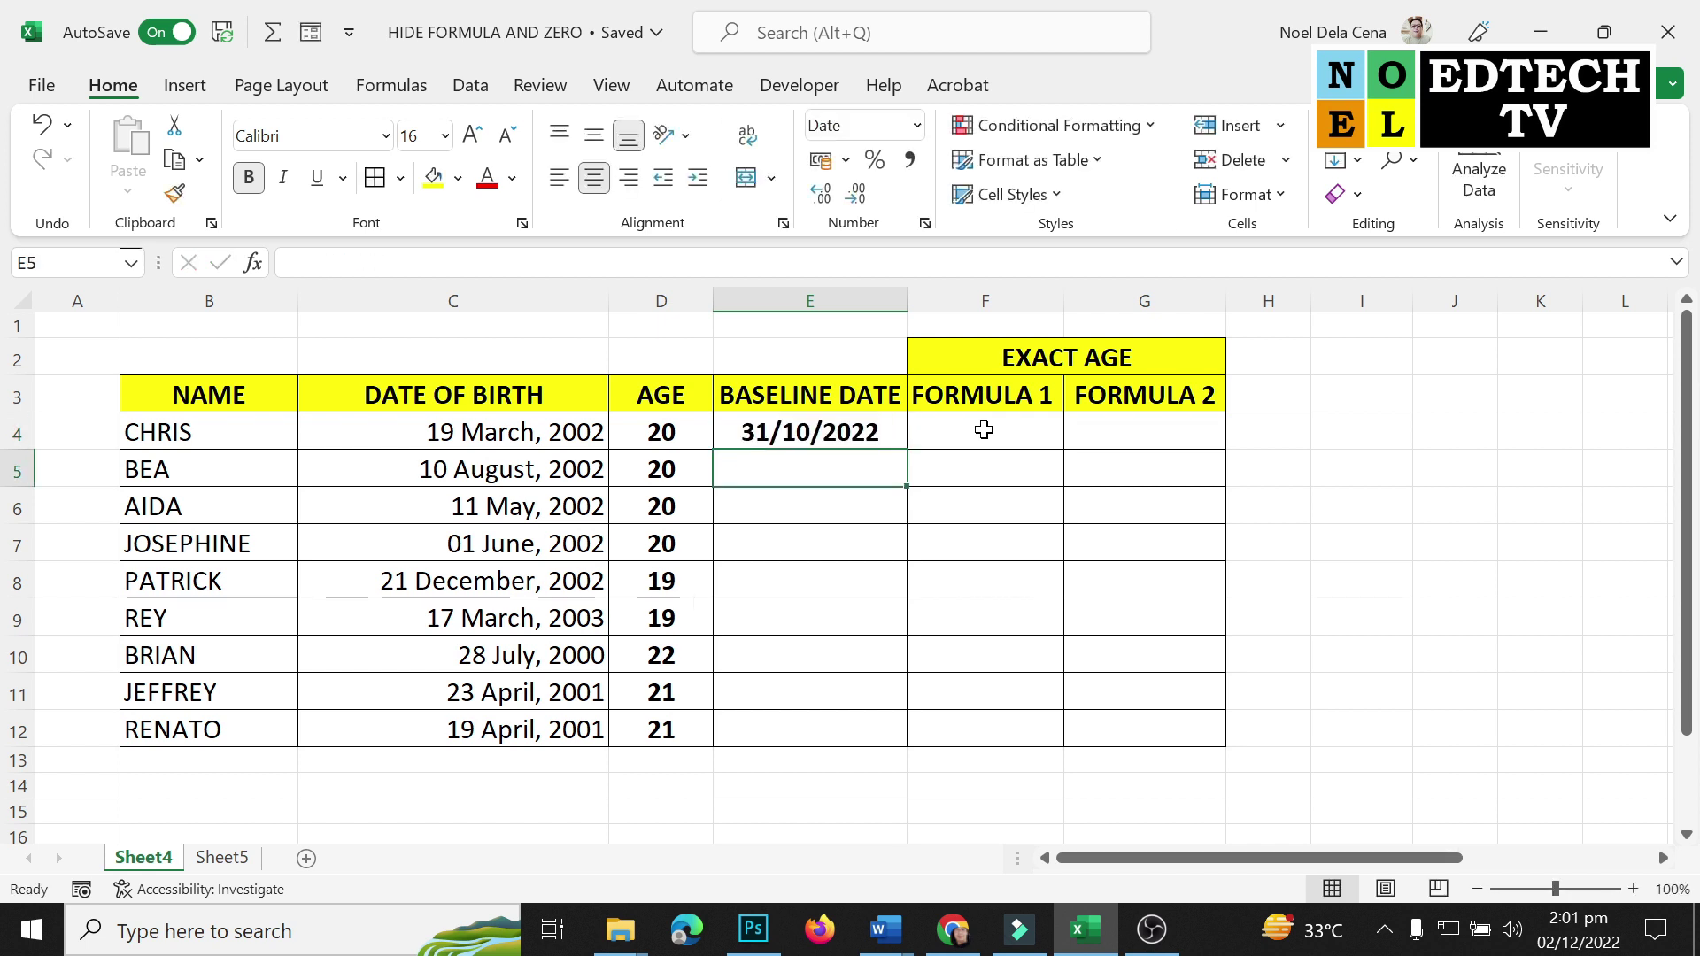
Copy the 31/10/2022 baseline date from E4 into E5:E12.
left_click(876, 439)
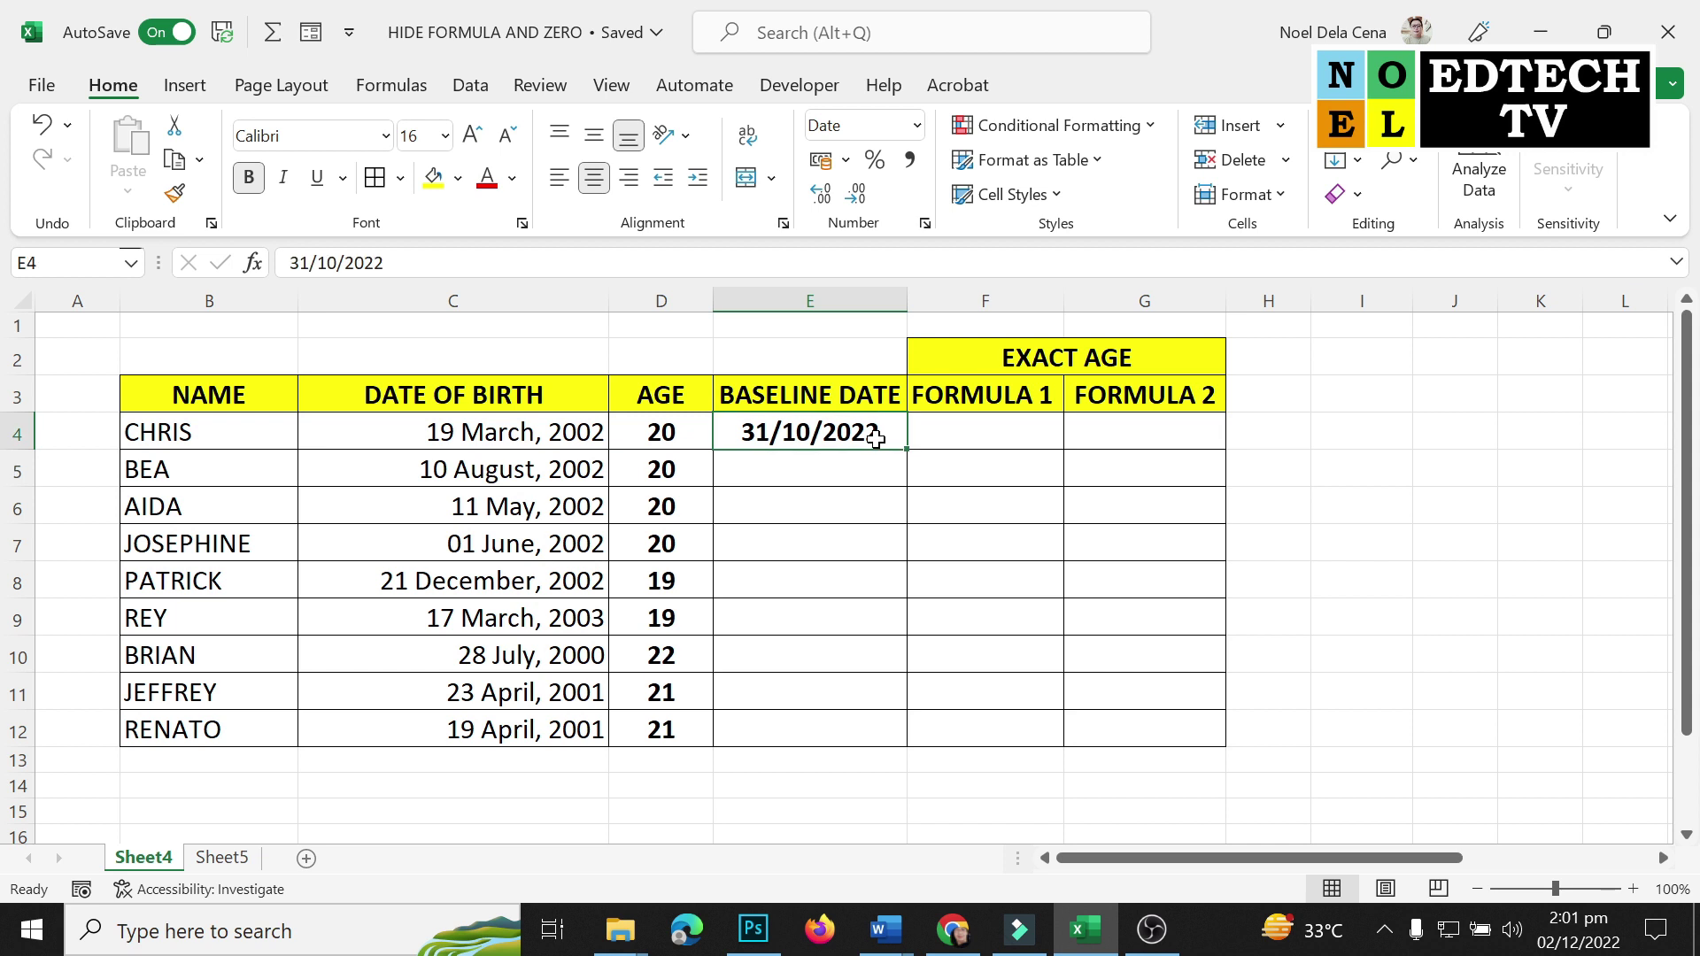
key("ctrl+c")
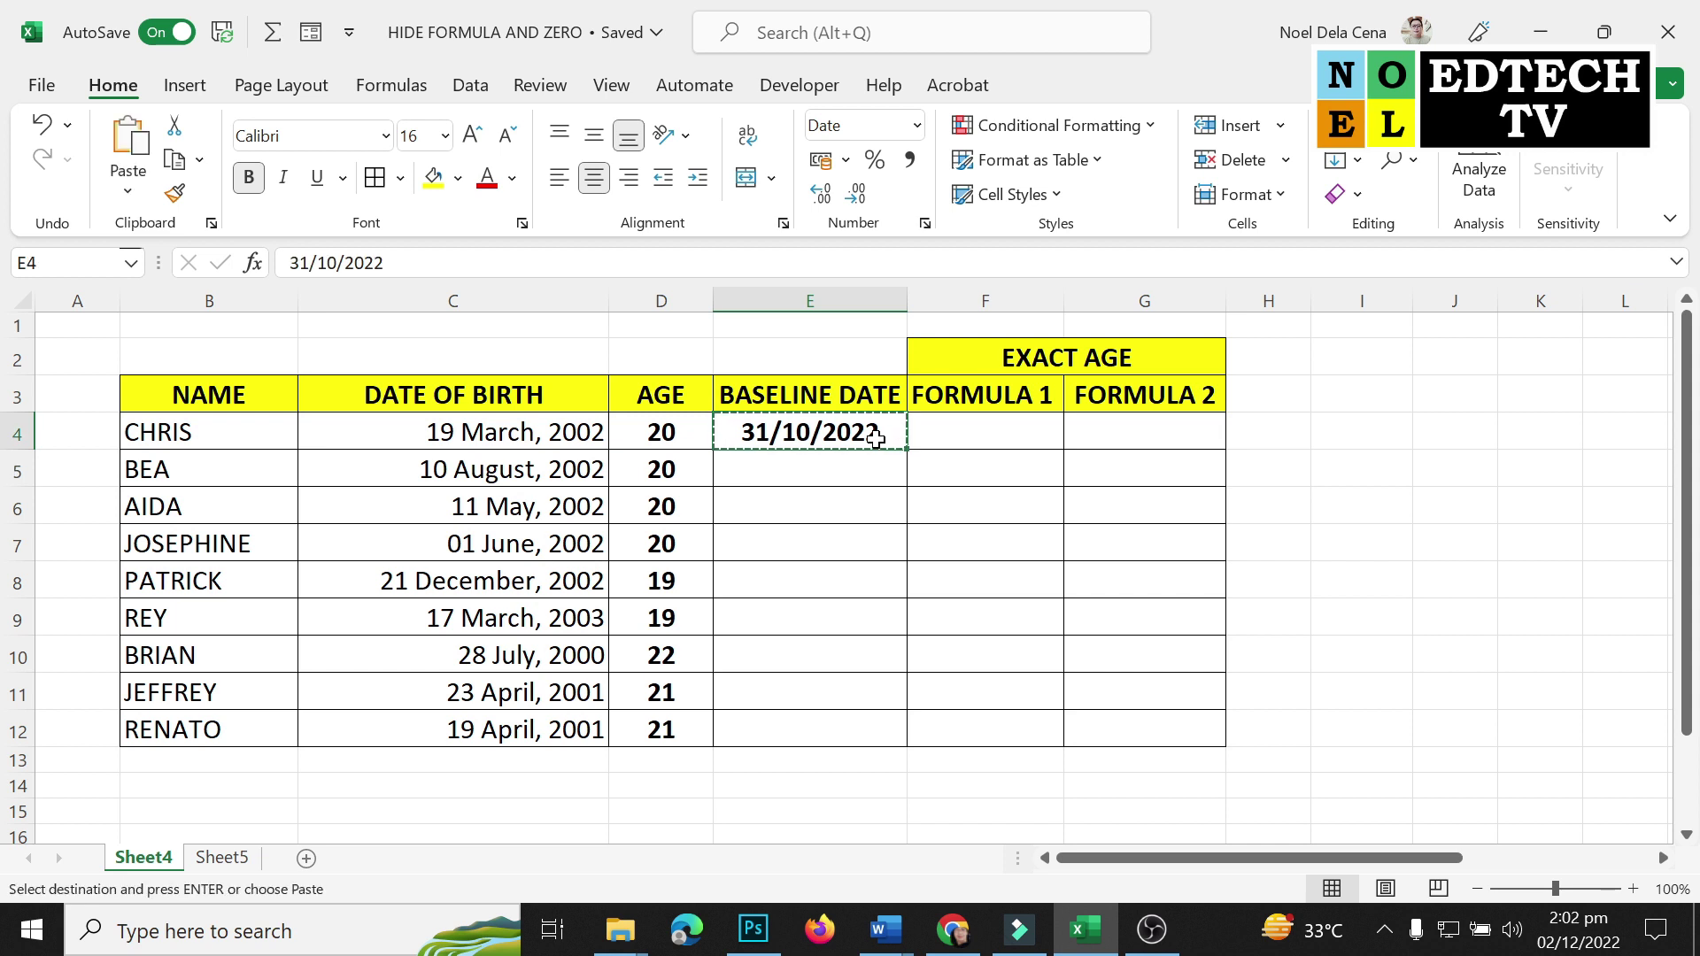
right_click(876, 440)
key("Escape")
left_click_drag(806, 469, 829, 737)
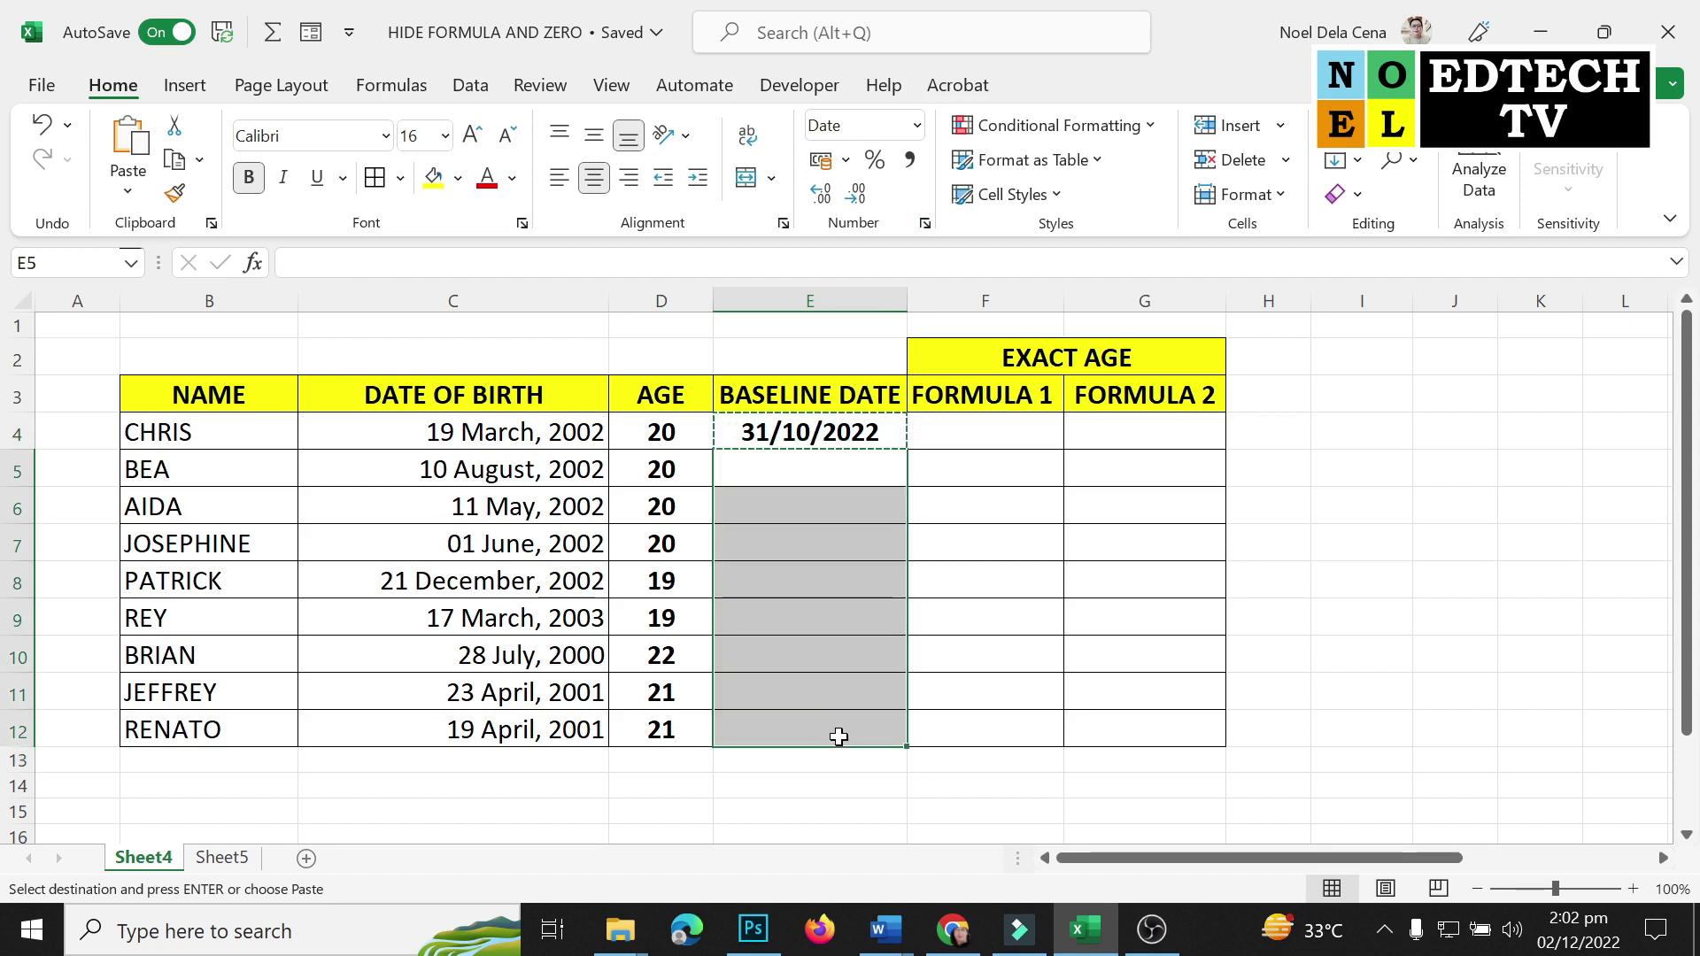
key("Return")
left_click(956, 471)
left_click(904, 464)
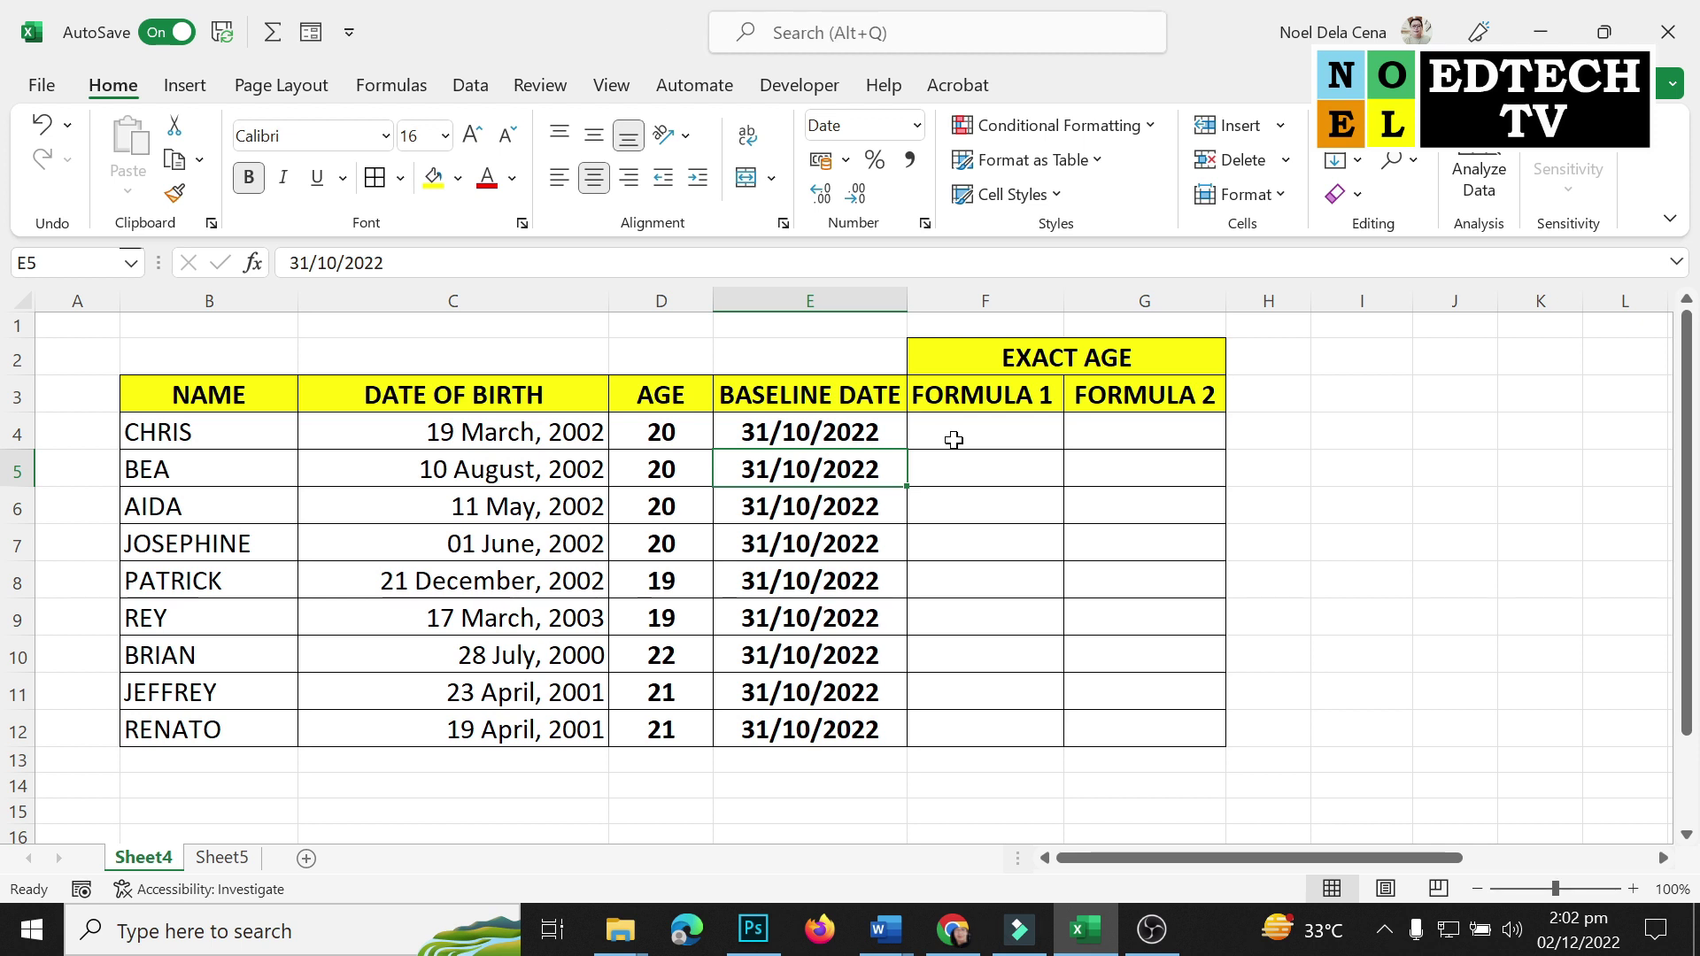
key("Up")
left_click(954, 440)
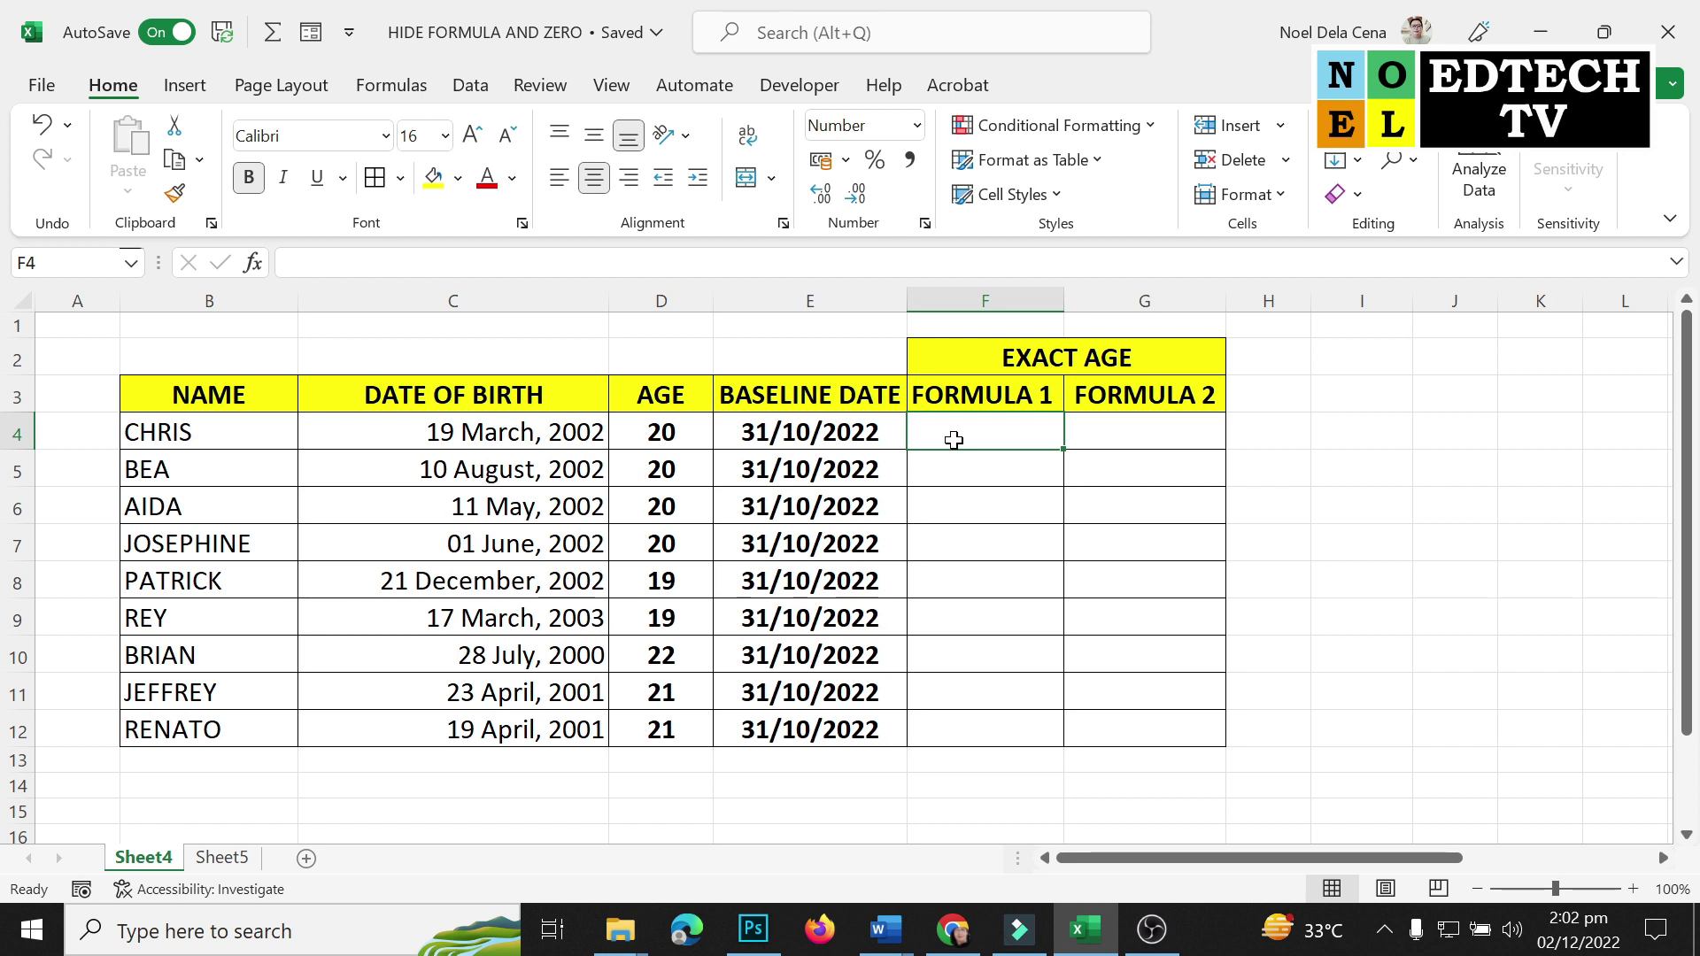
Enter =DATEDIF(C4,E4,"y") in F4 to get CHRIS's exact age of 20.
left_click(816, 456)
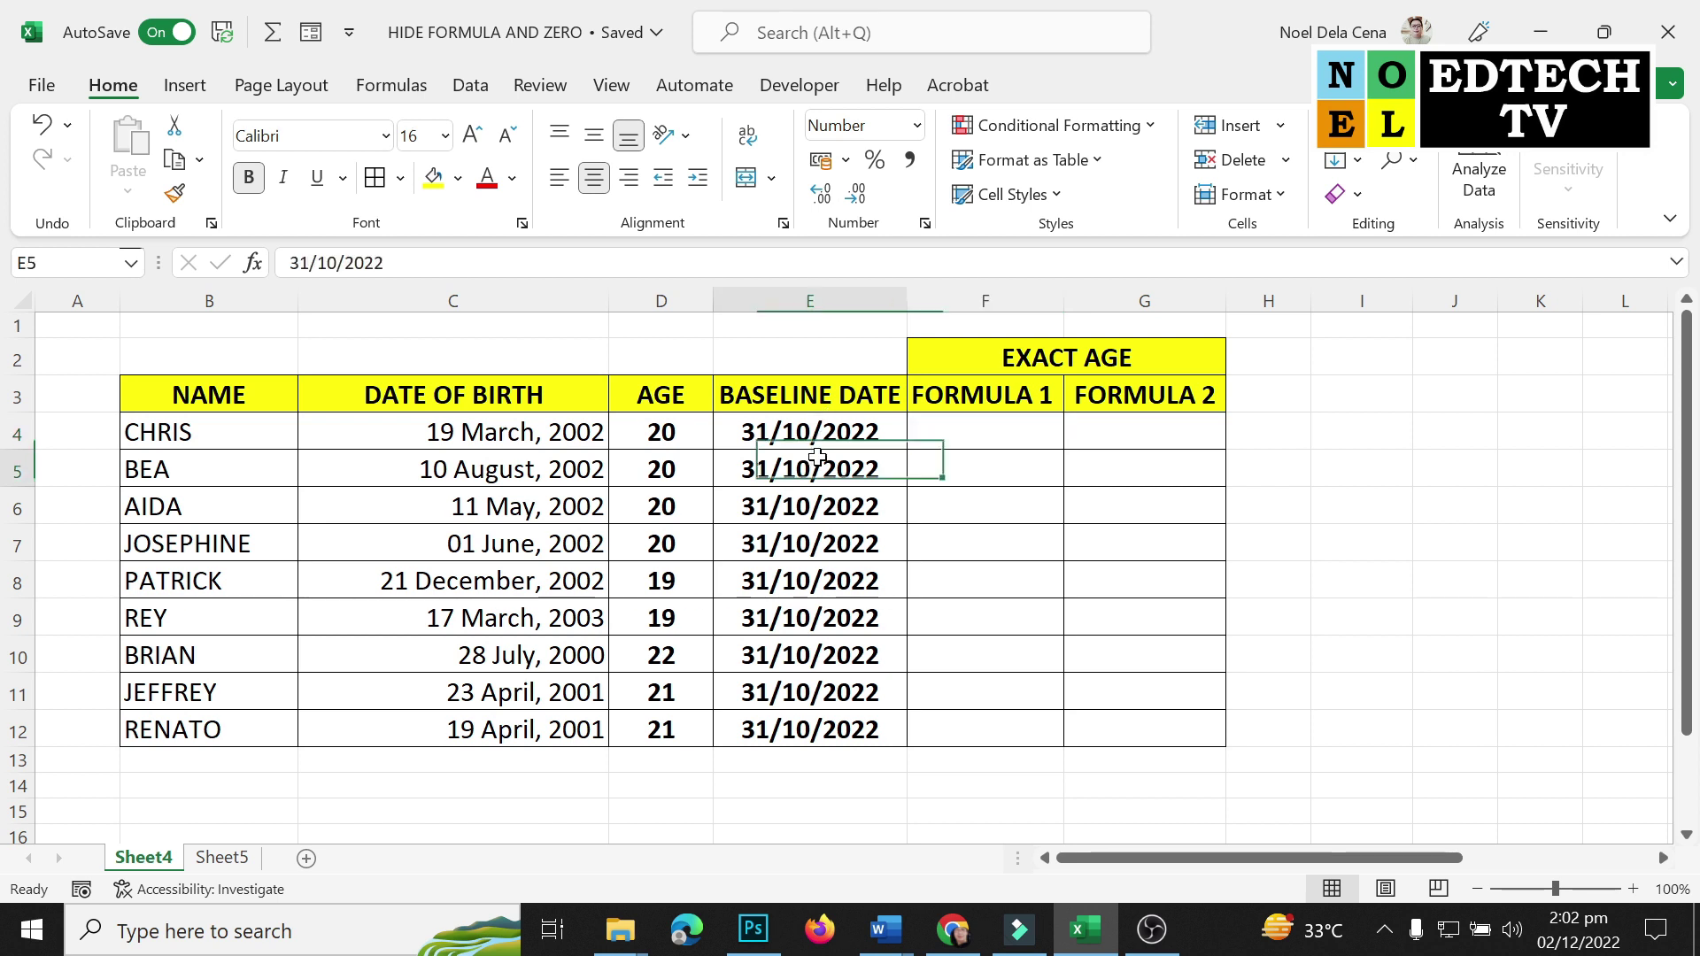
left_click(852, 425)
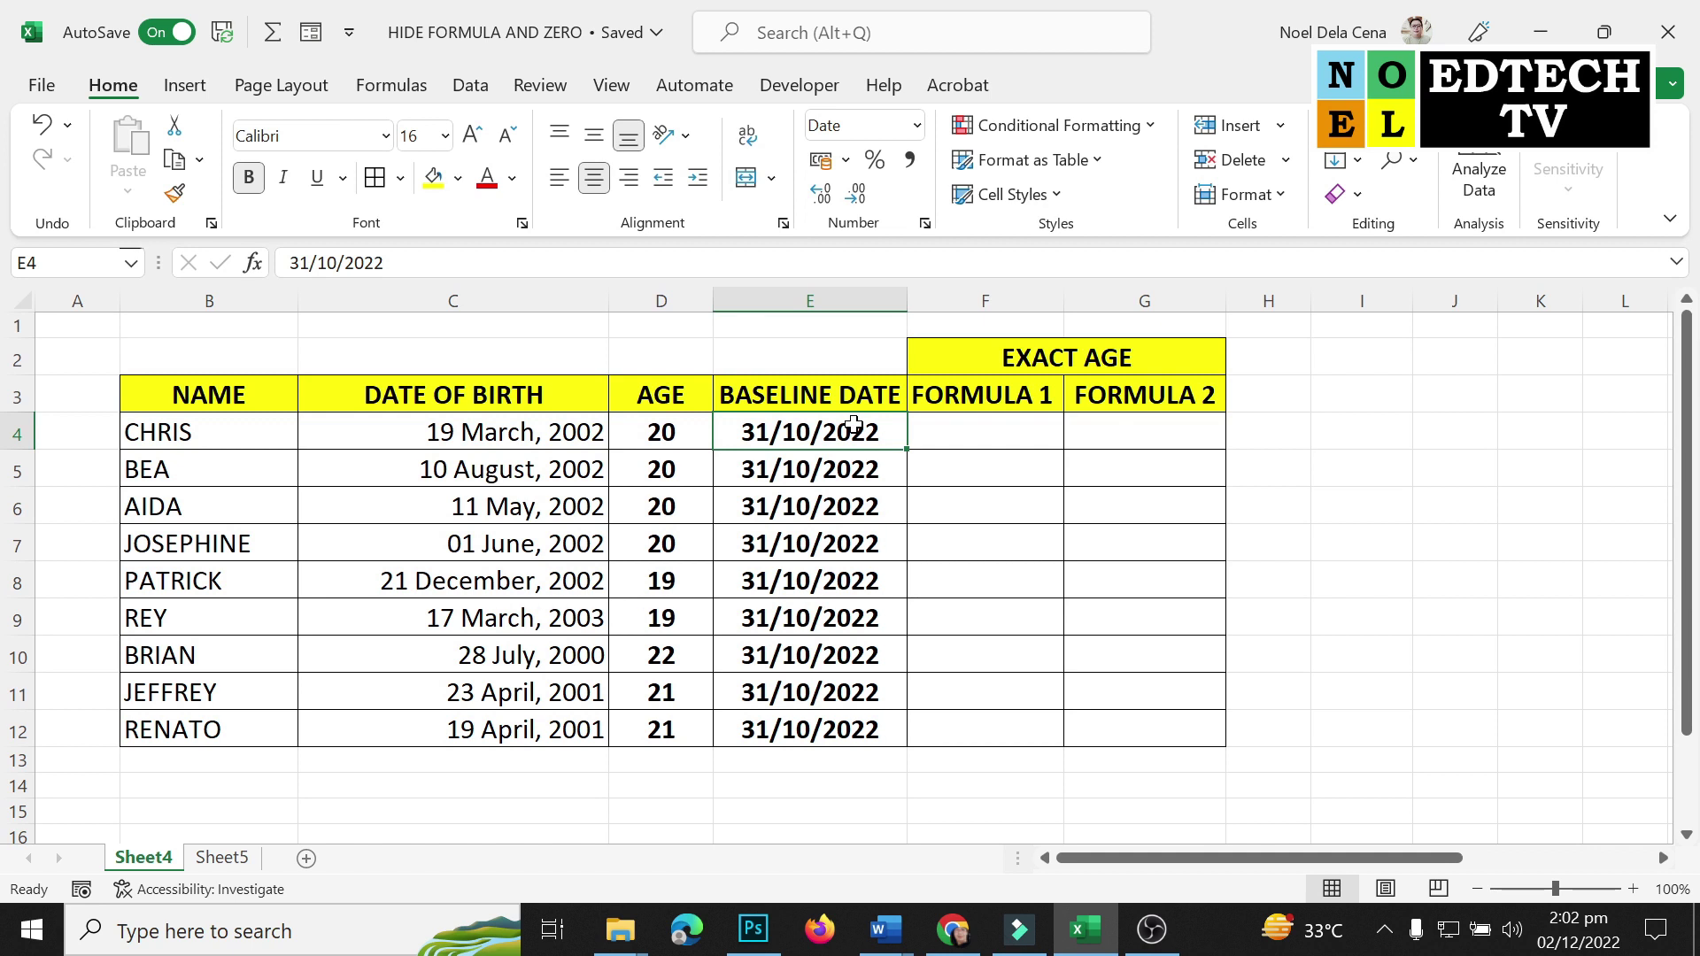
left_click(1016, 431)
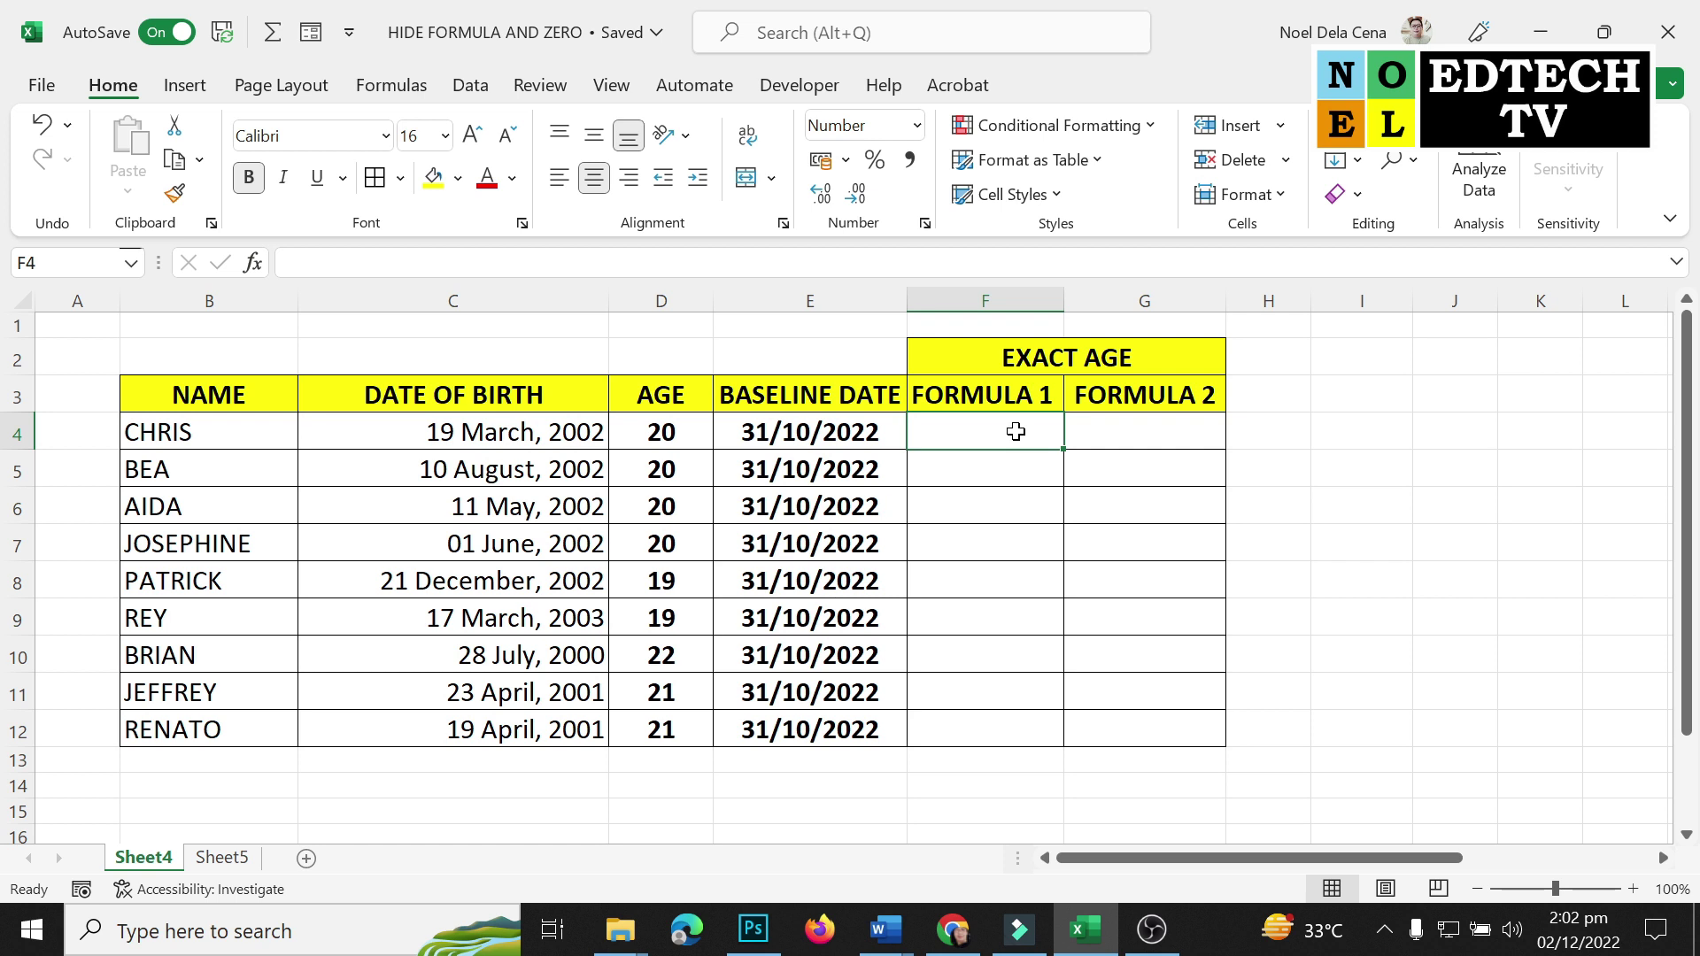
type("=d")
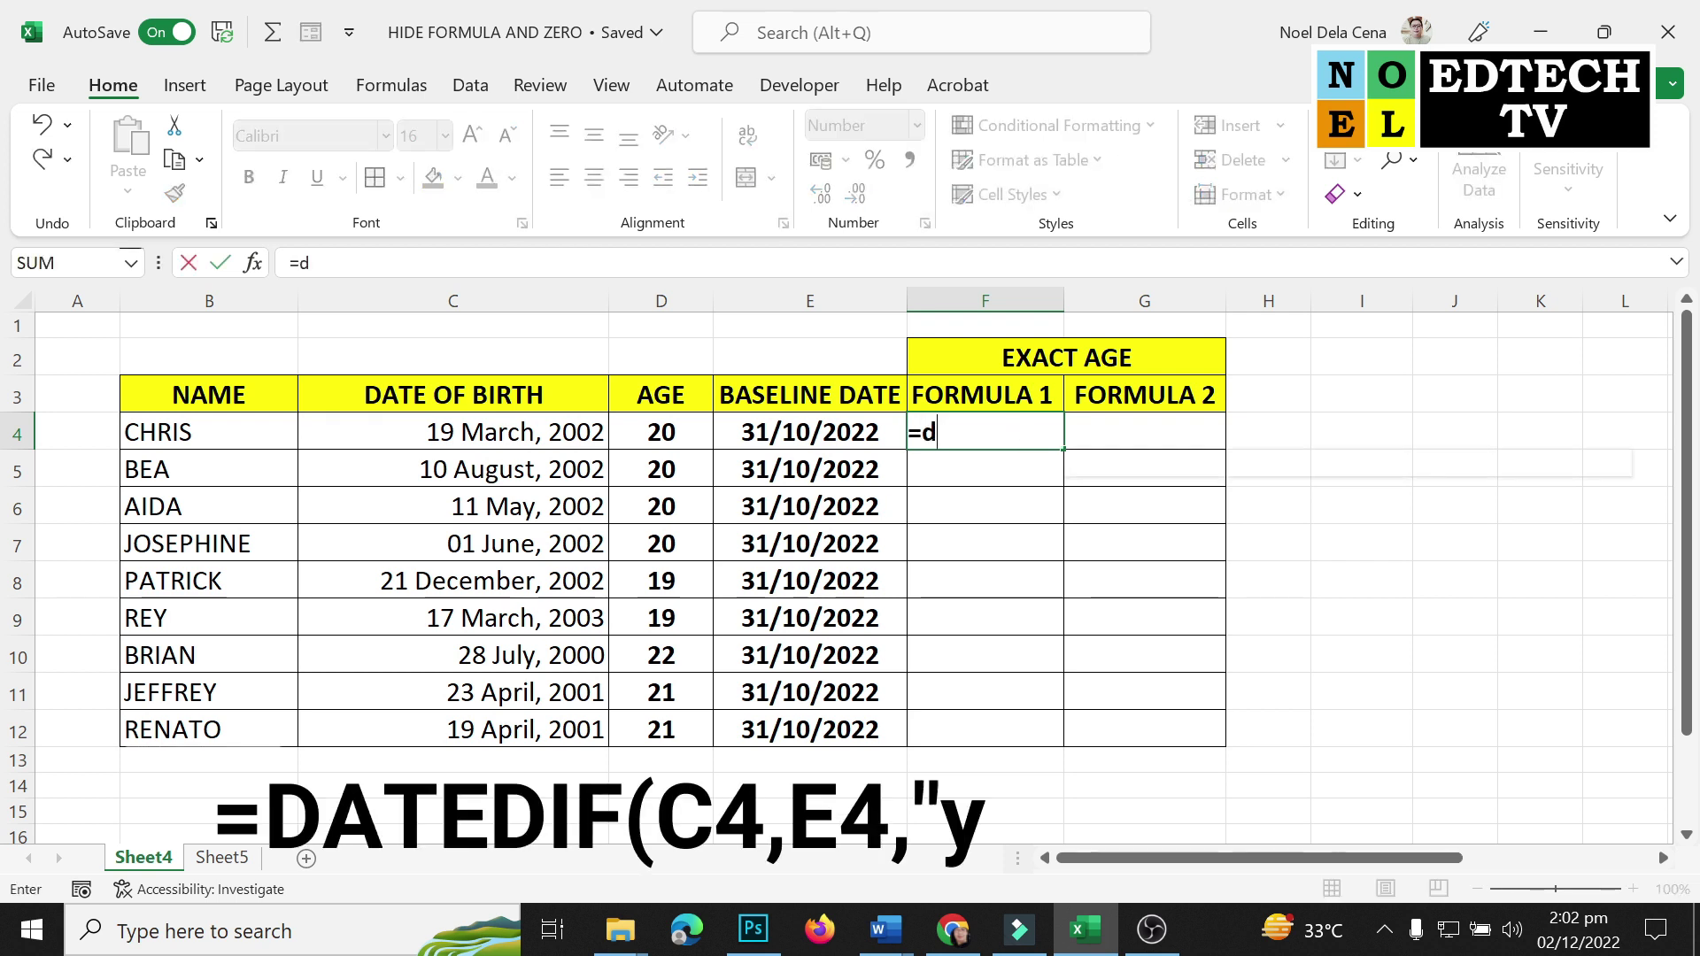
type("ae")
type("te")
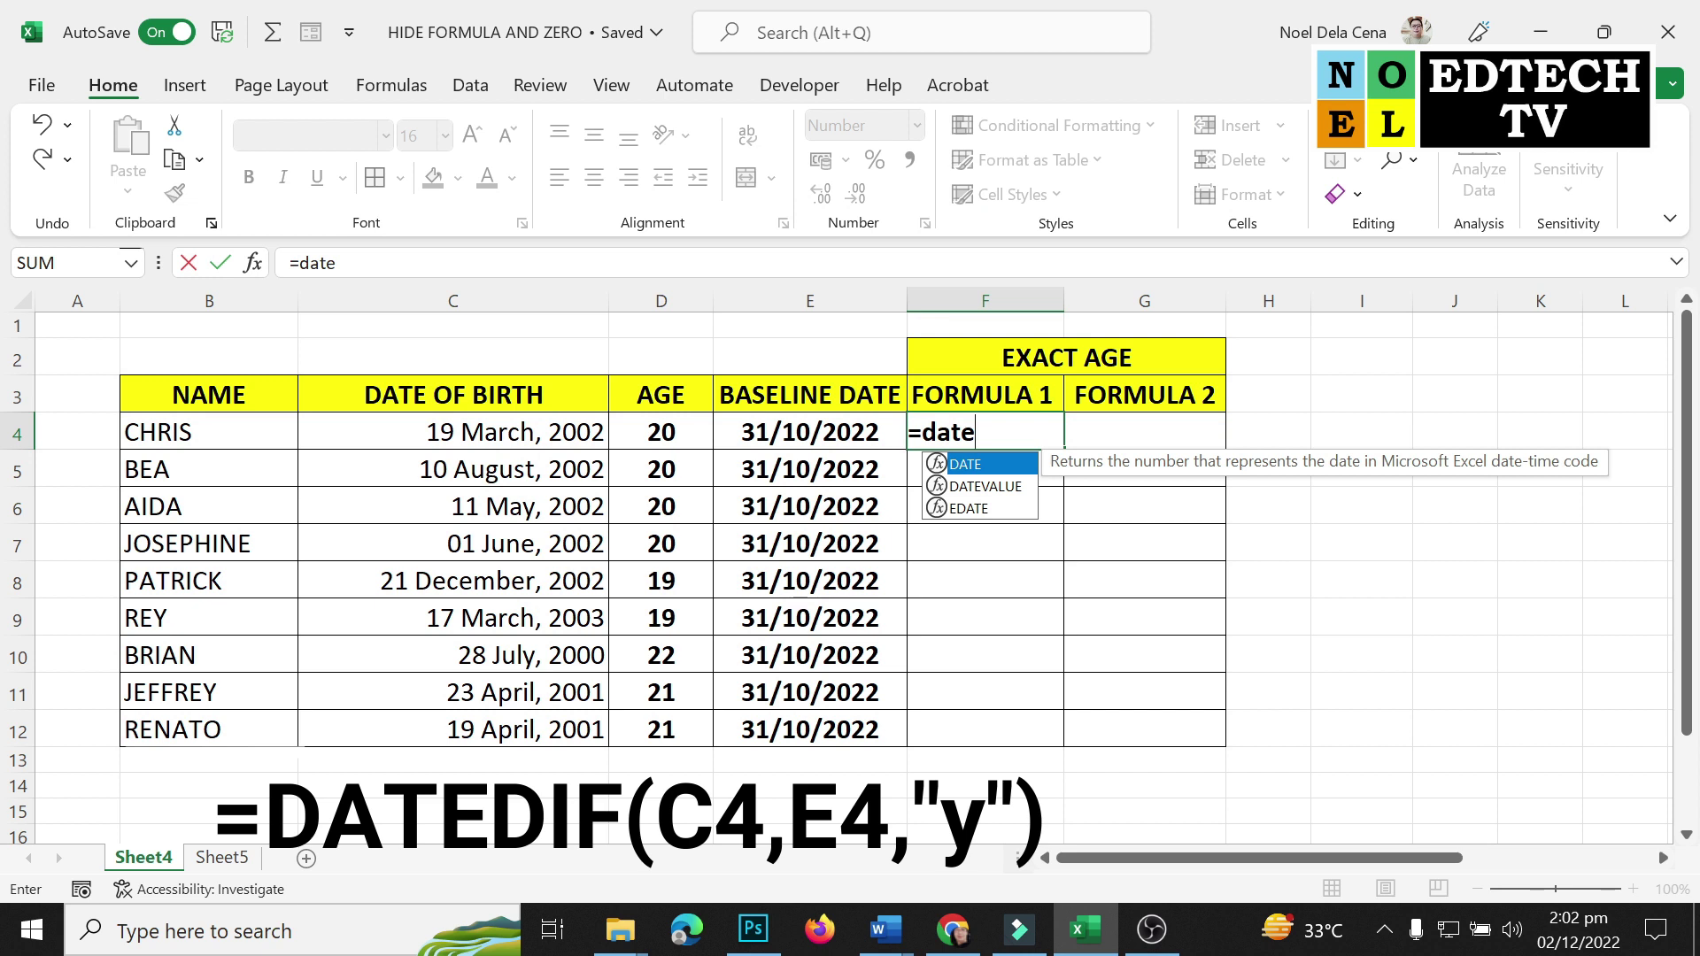
type("dif")
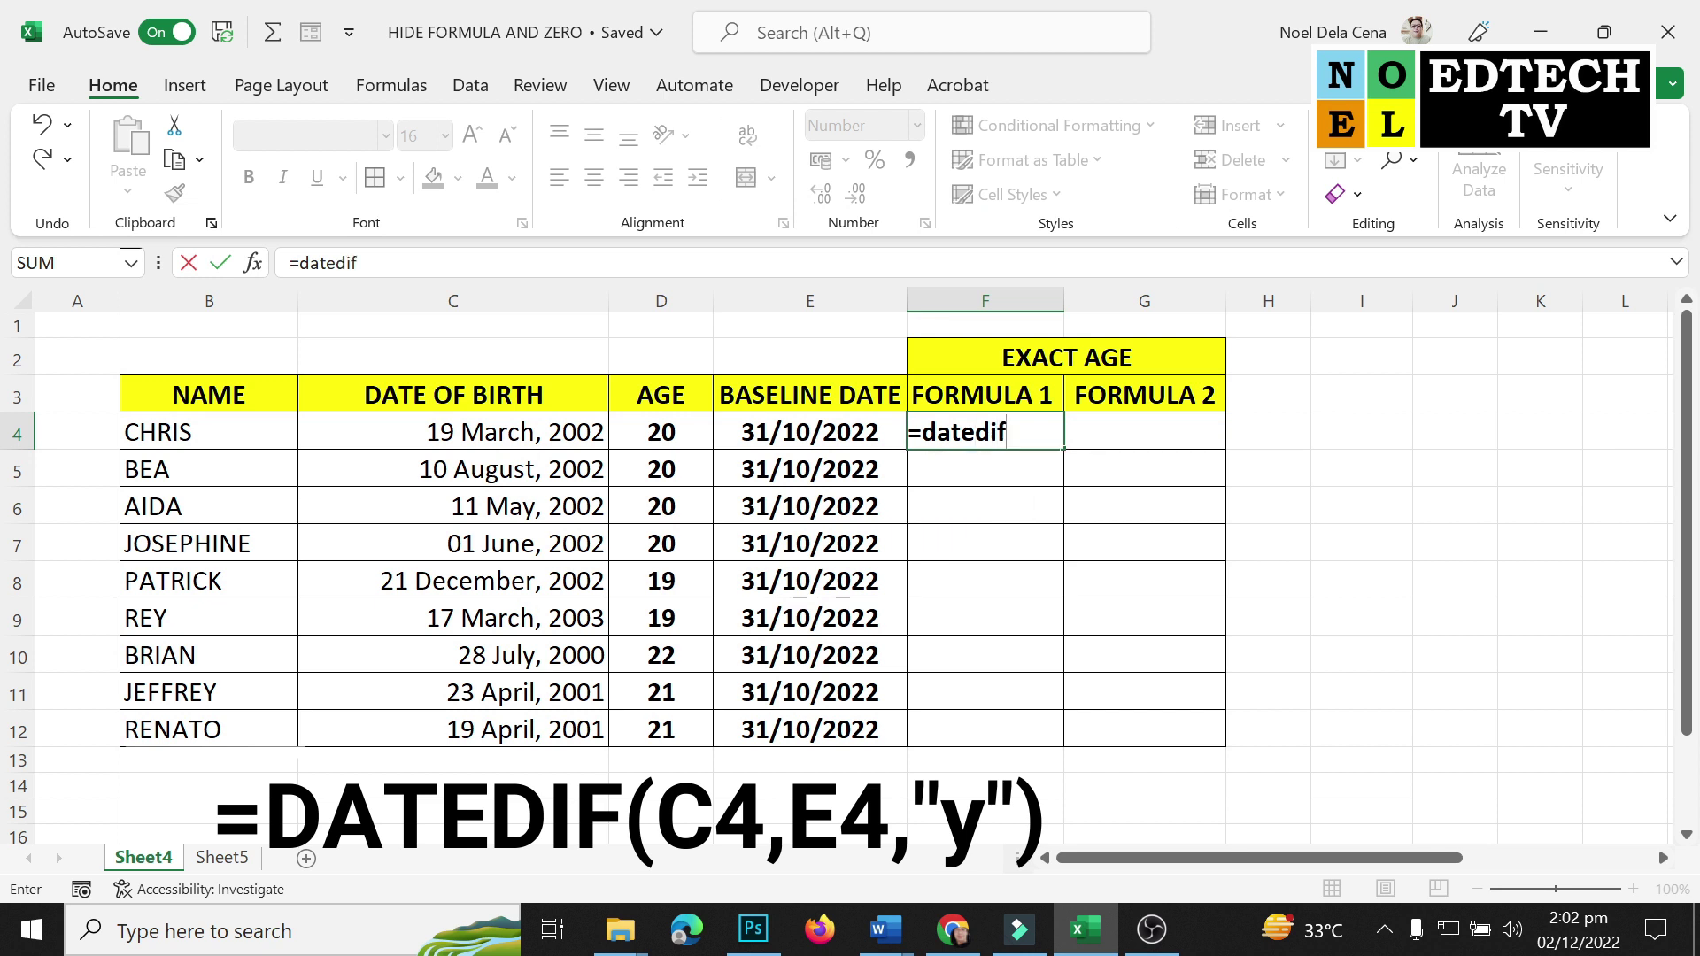
type("(")
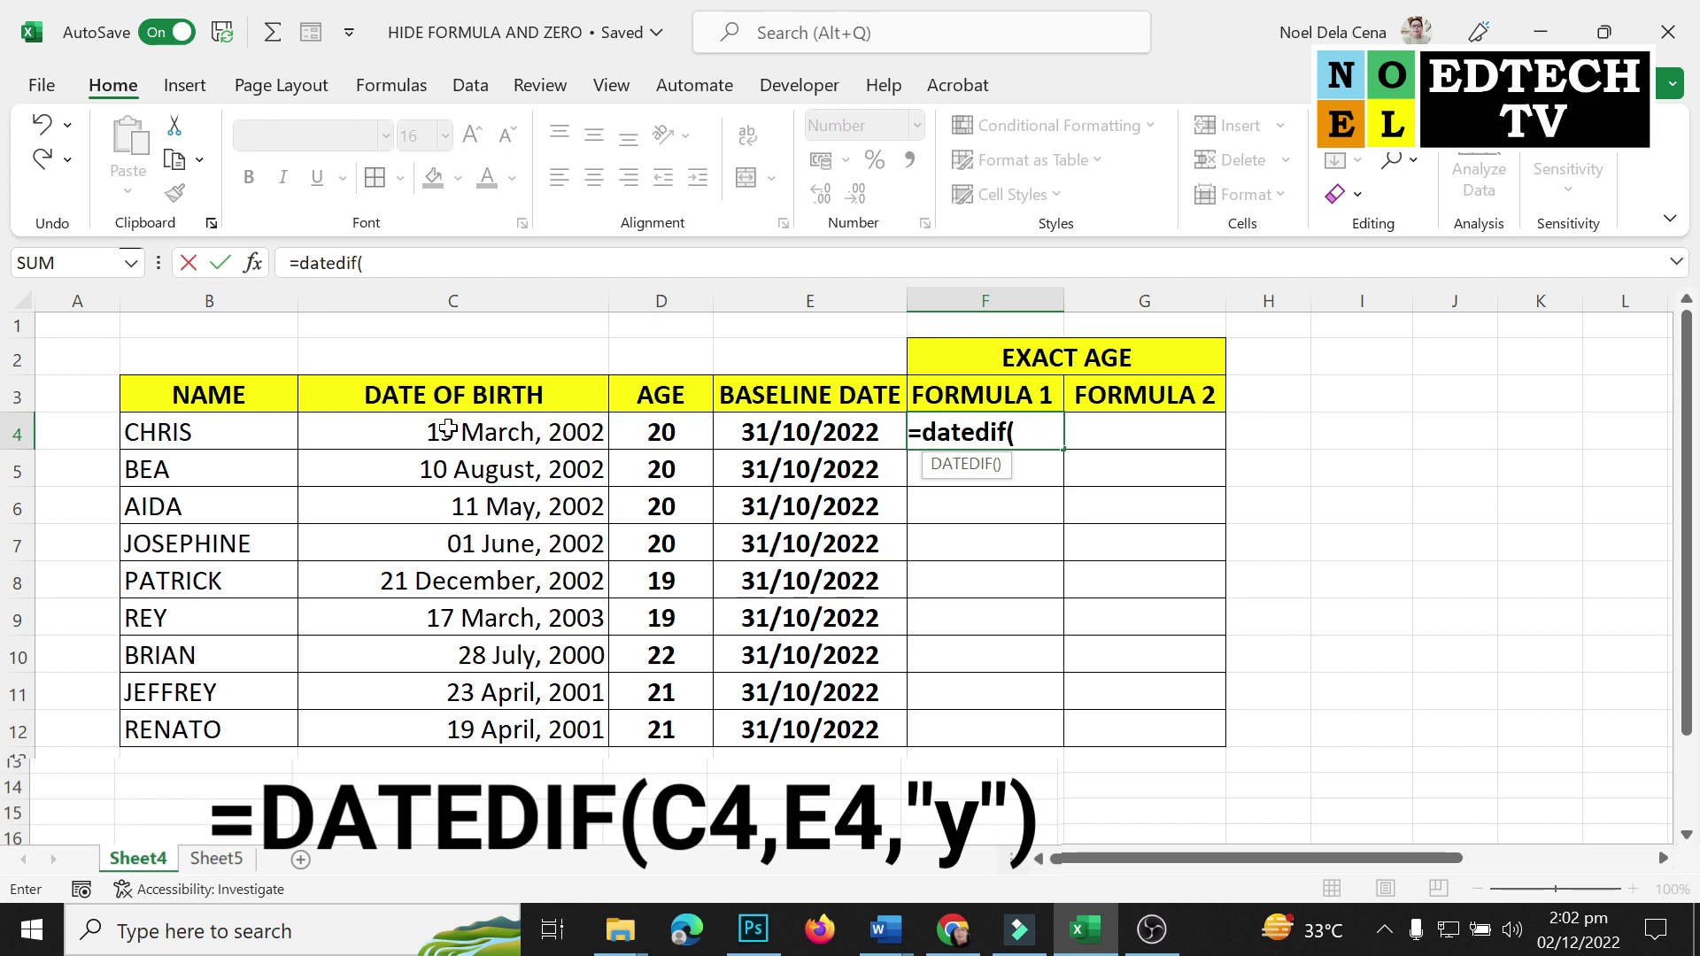
left_click(474, 437)
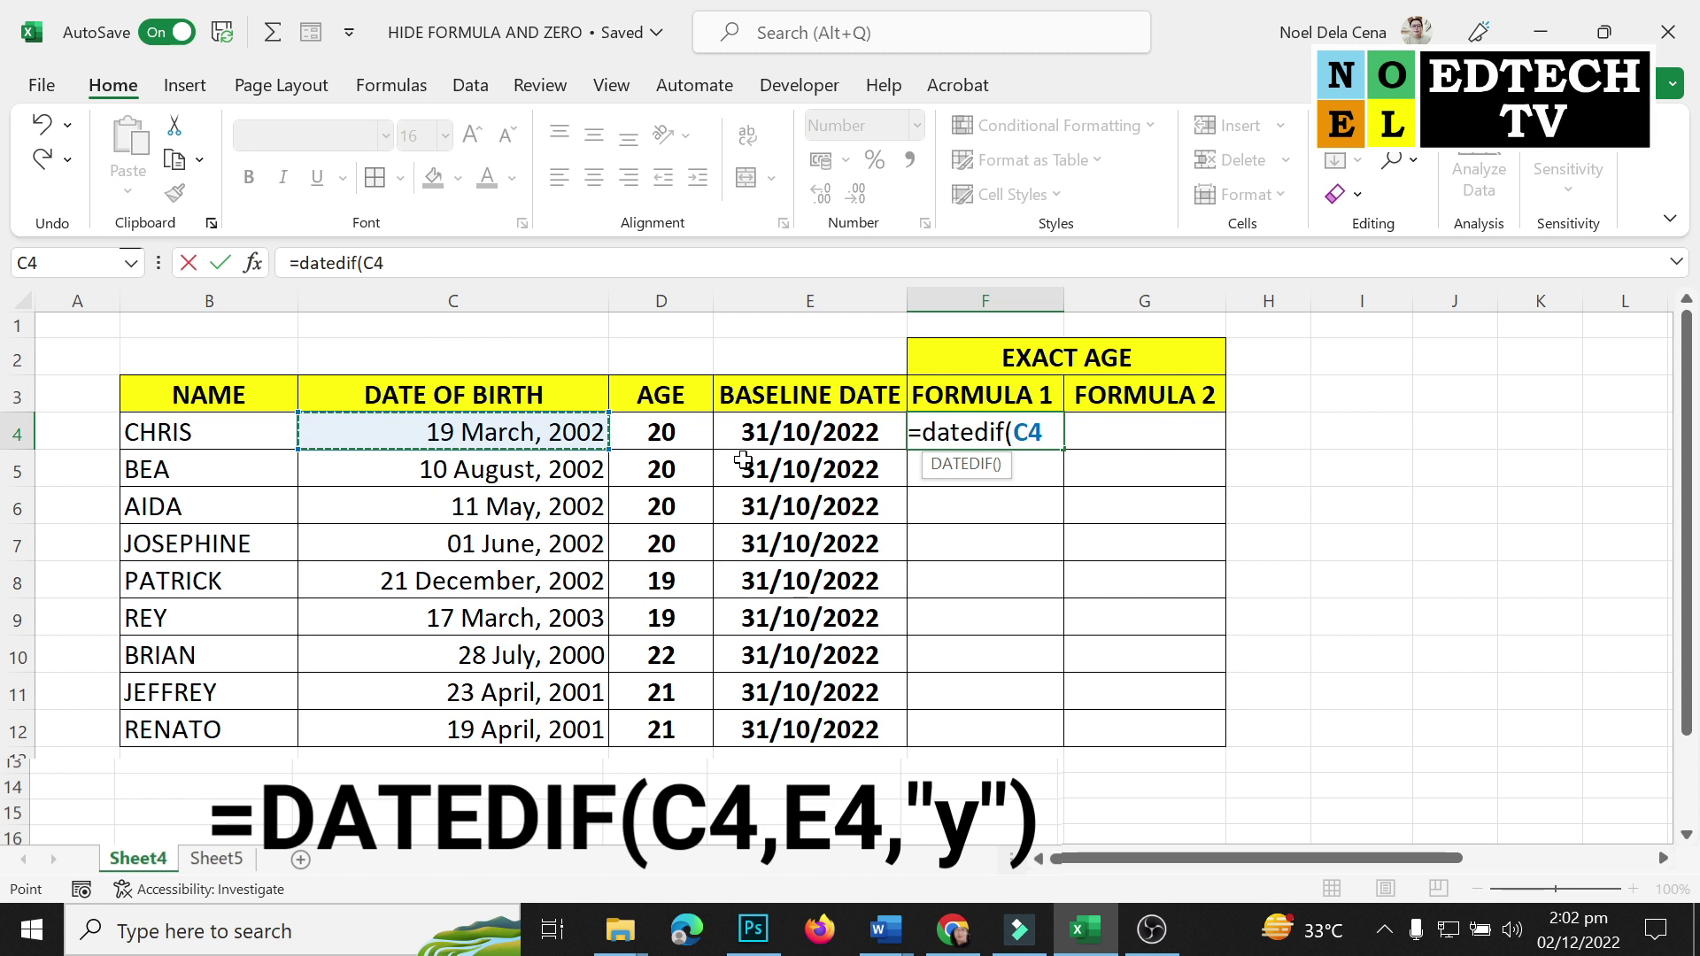
type(",")
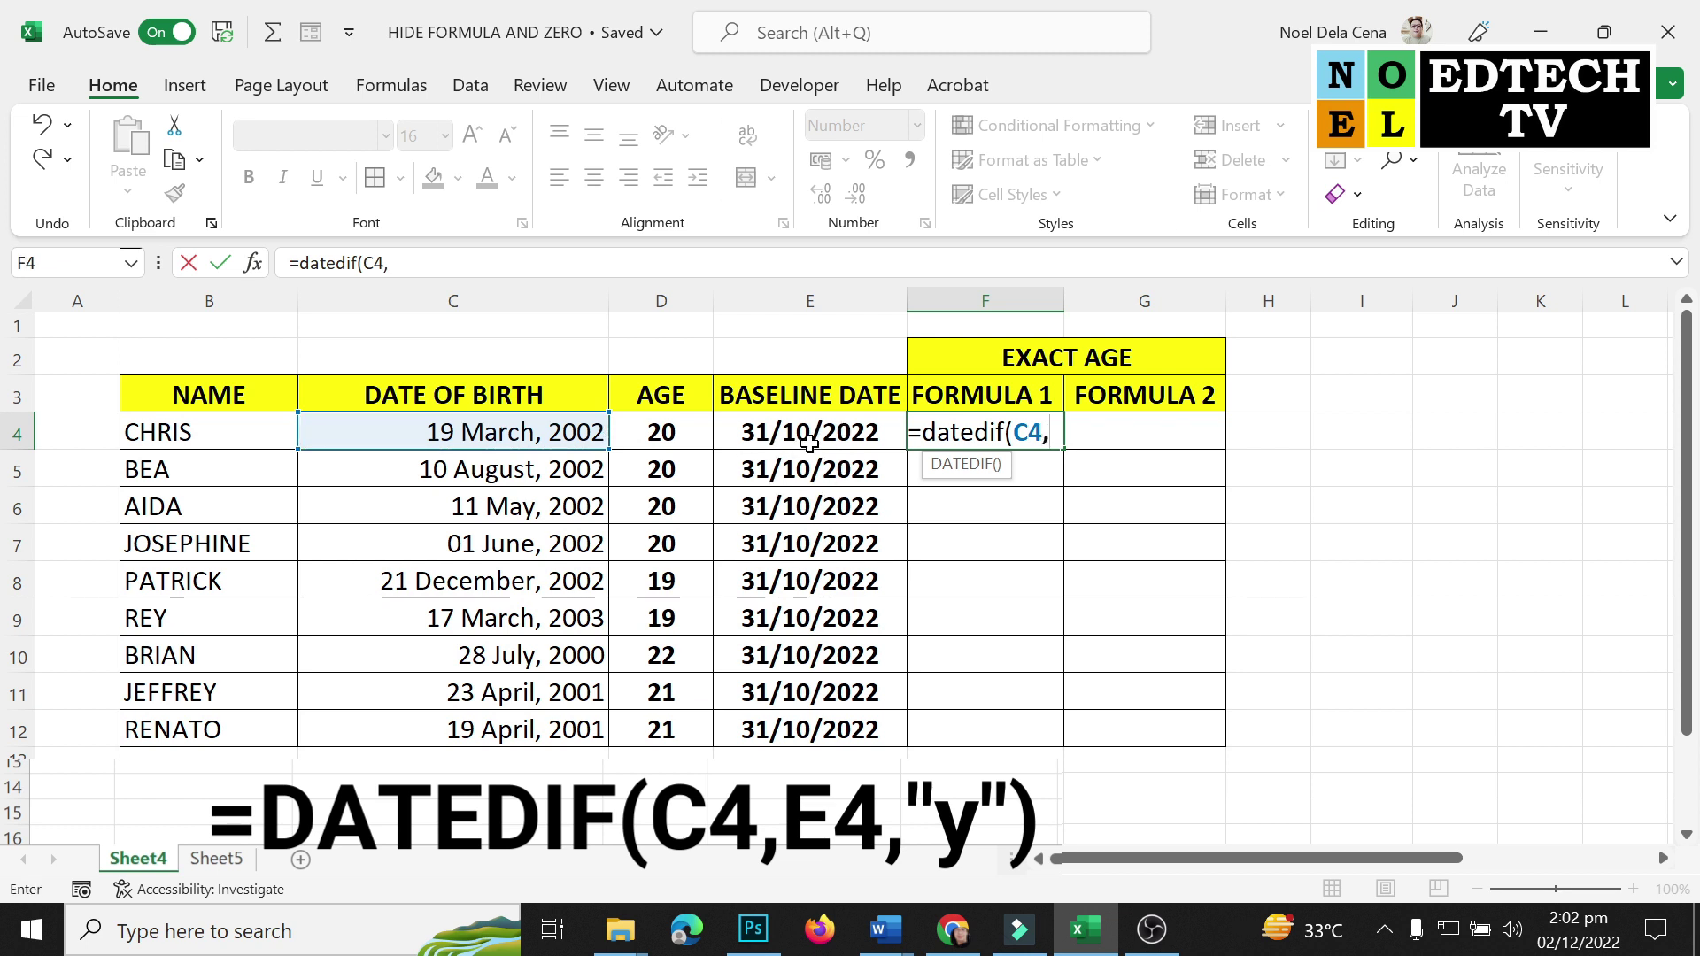
left_click(809, 443)
type(",\"")
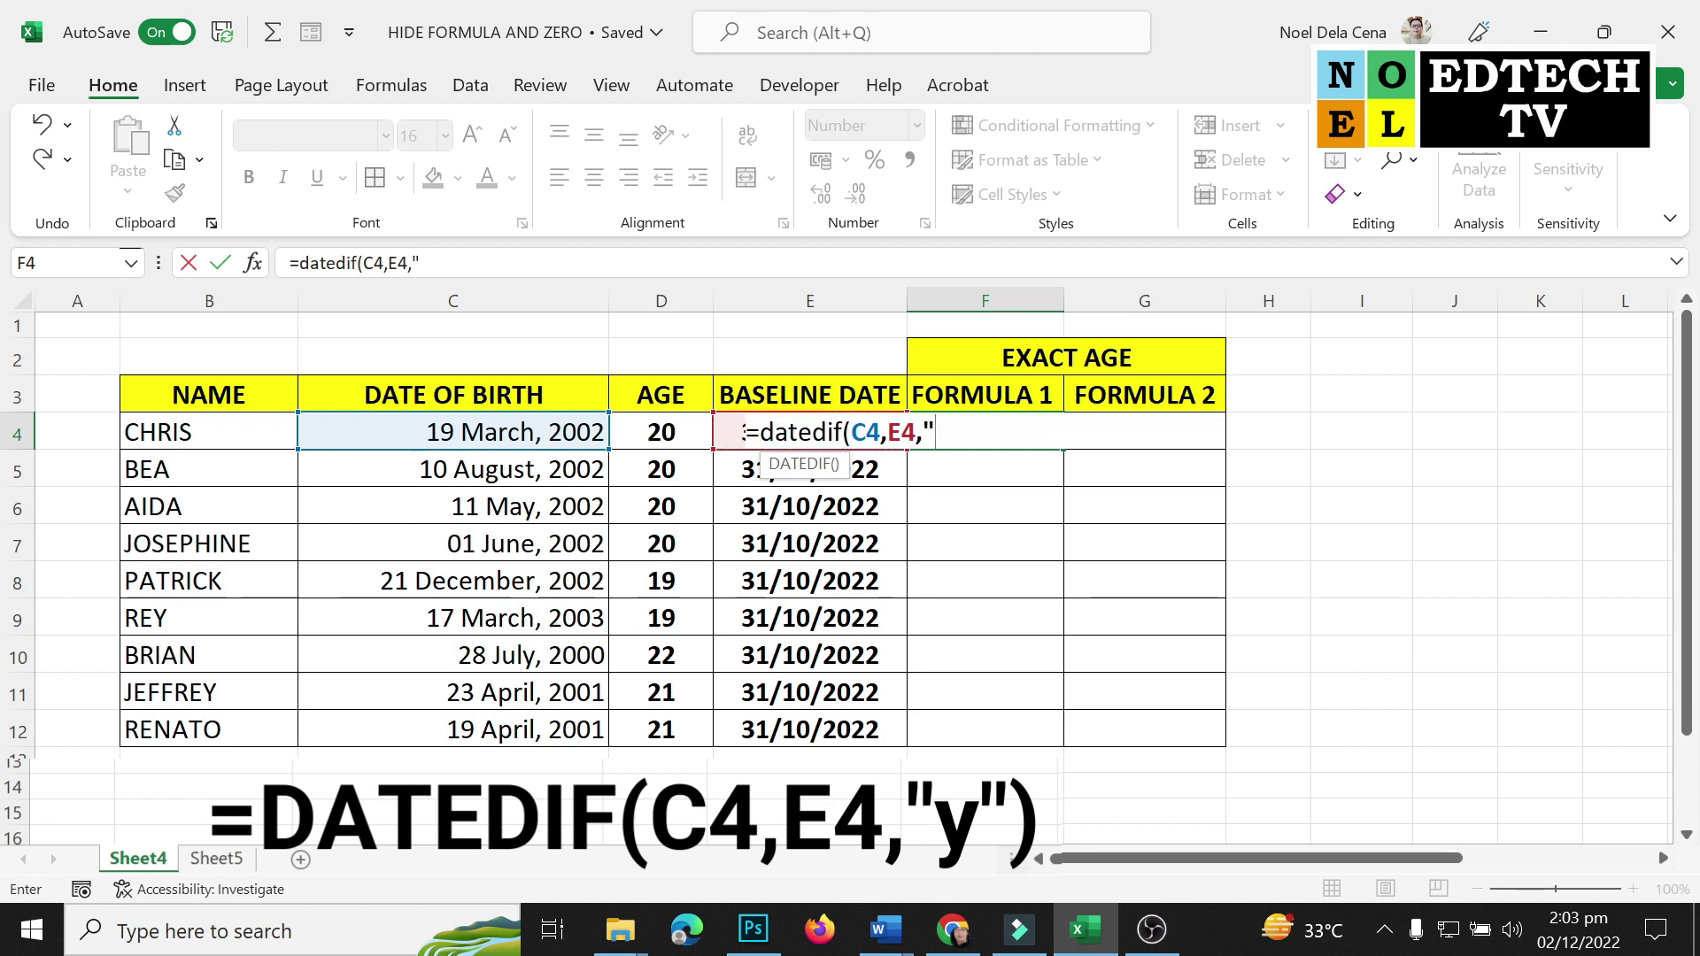
type("y")
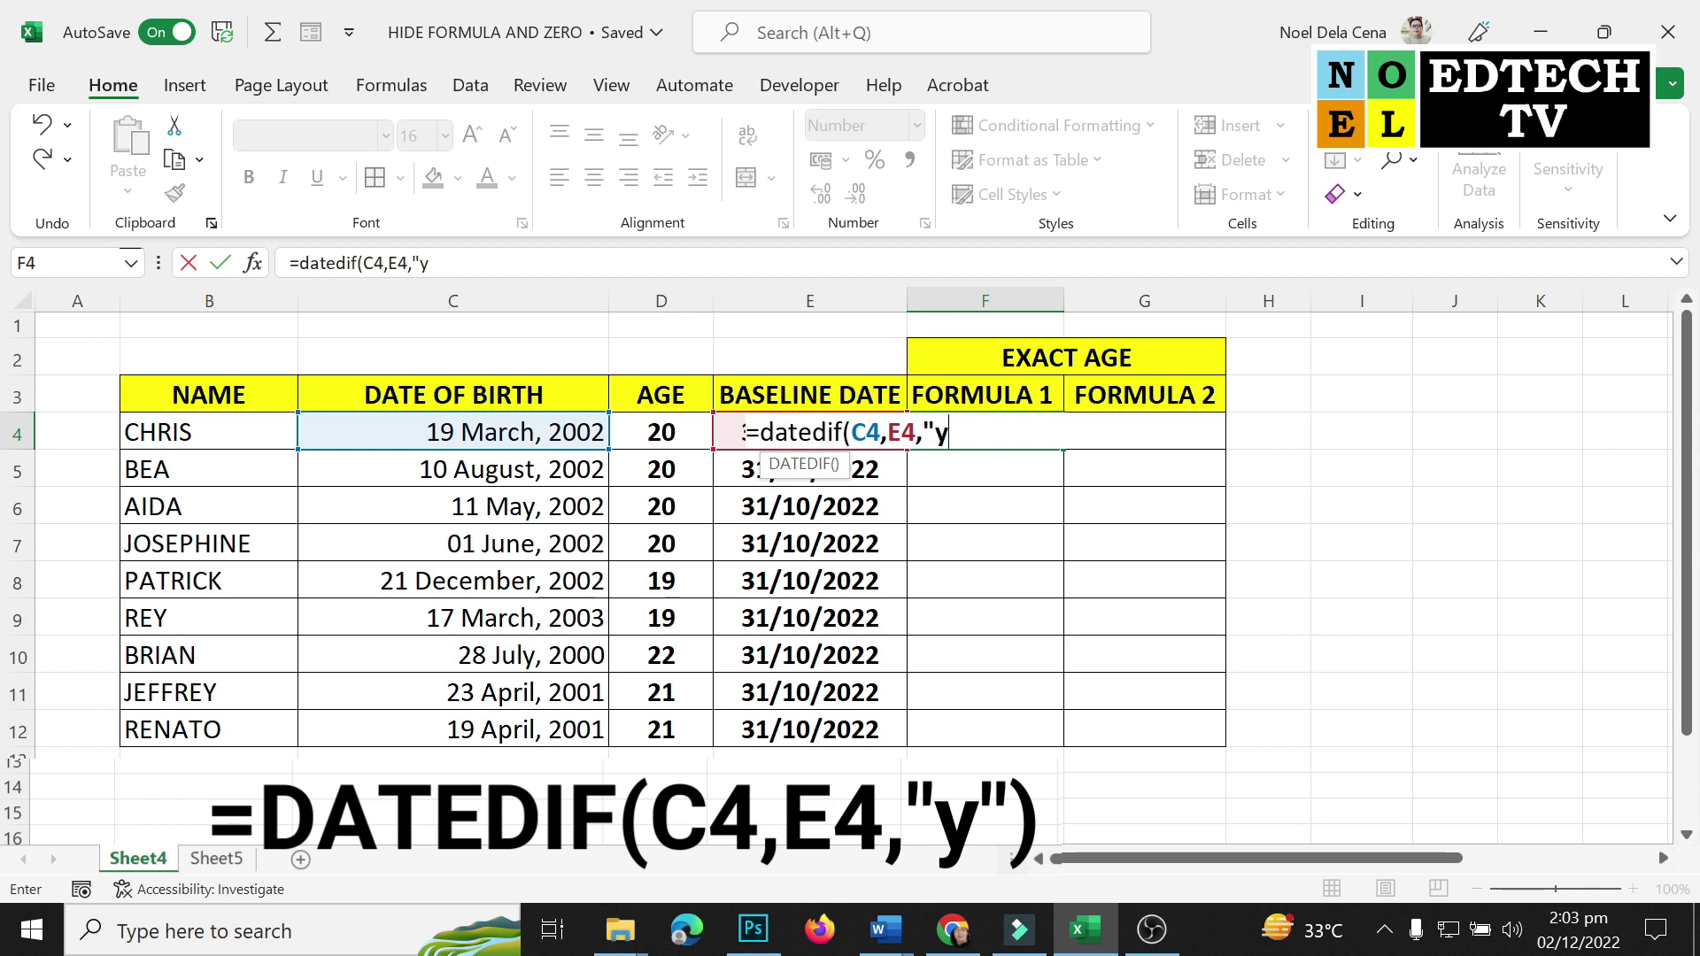
type("\"")
type(")")
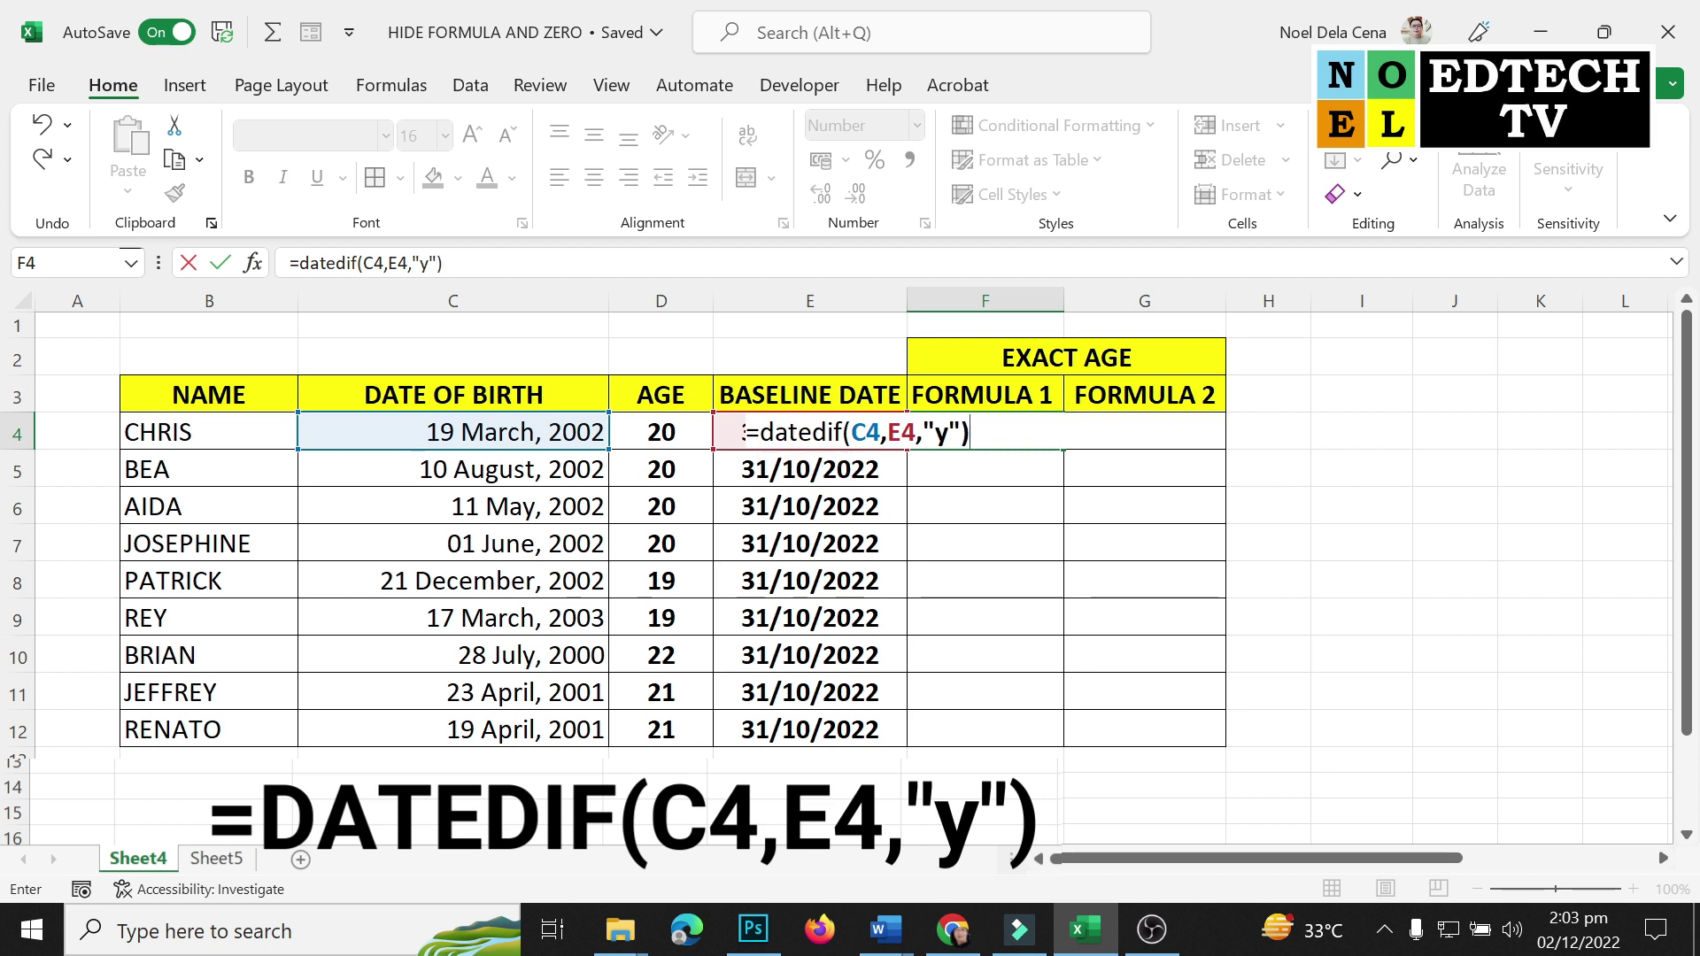
key("Return")
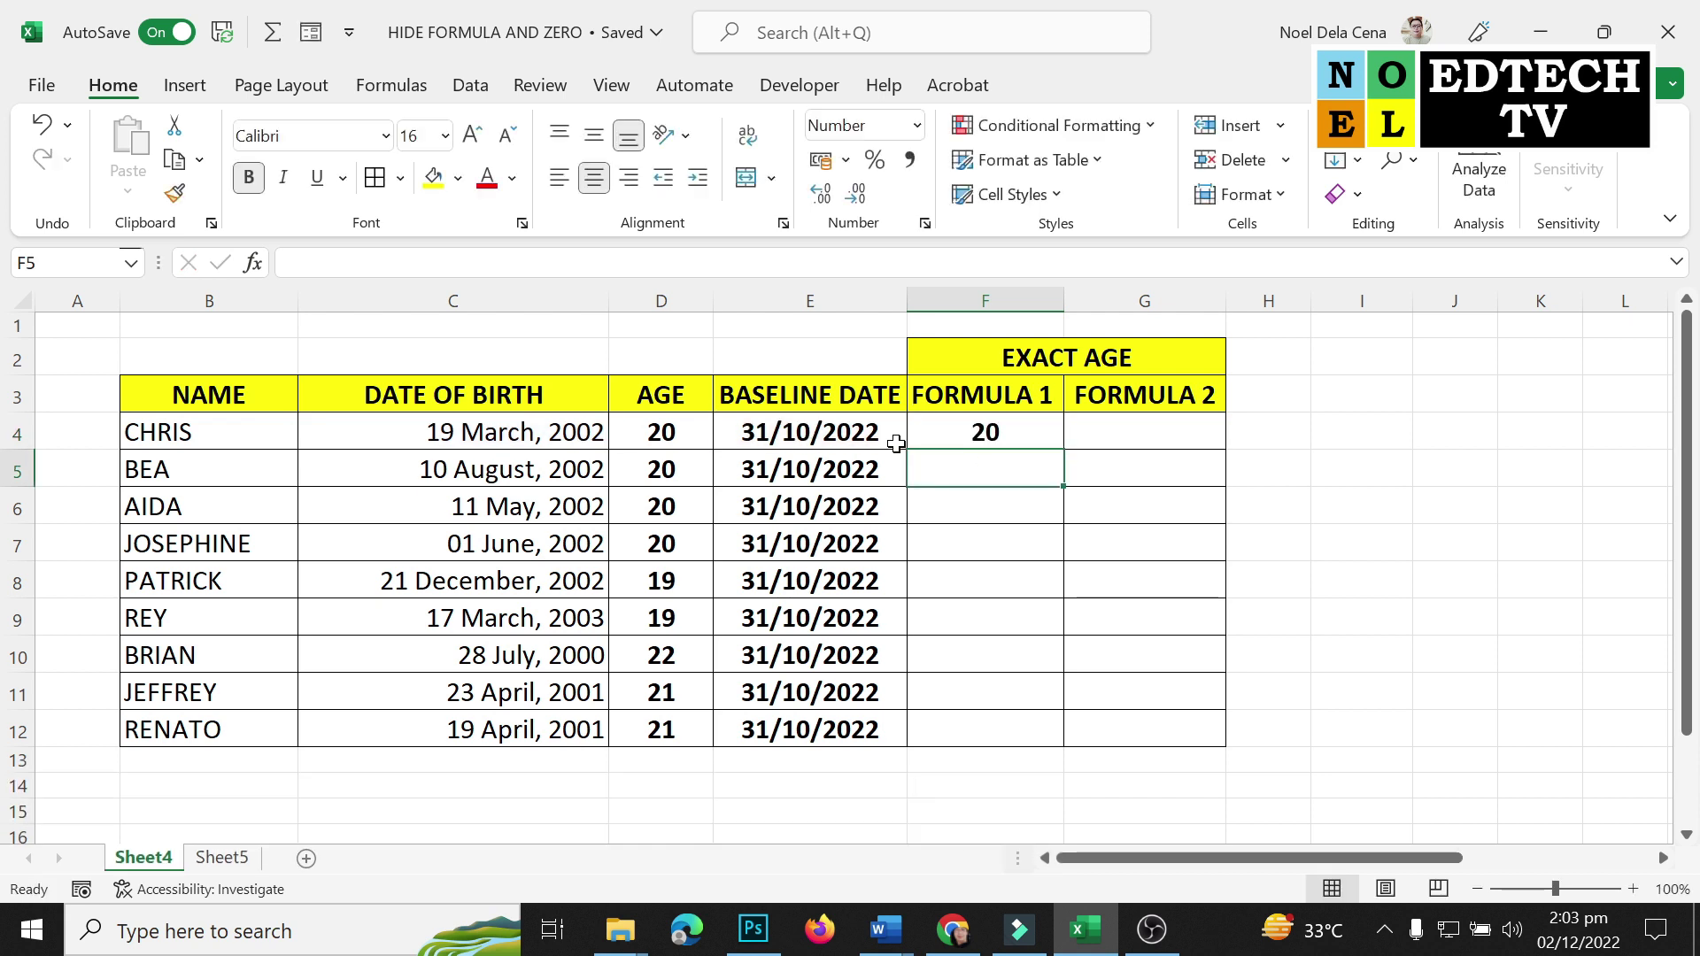
Copy F4's DATEDIF formula into F5:F12, showing exact ages 19 to 22.
left_click(1040, 430)
right_click(1040, 430)
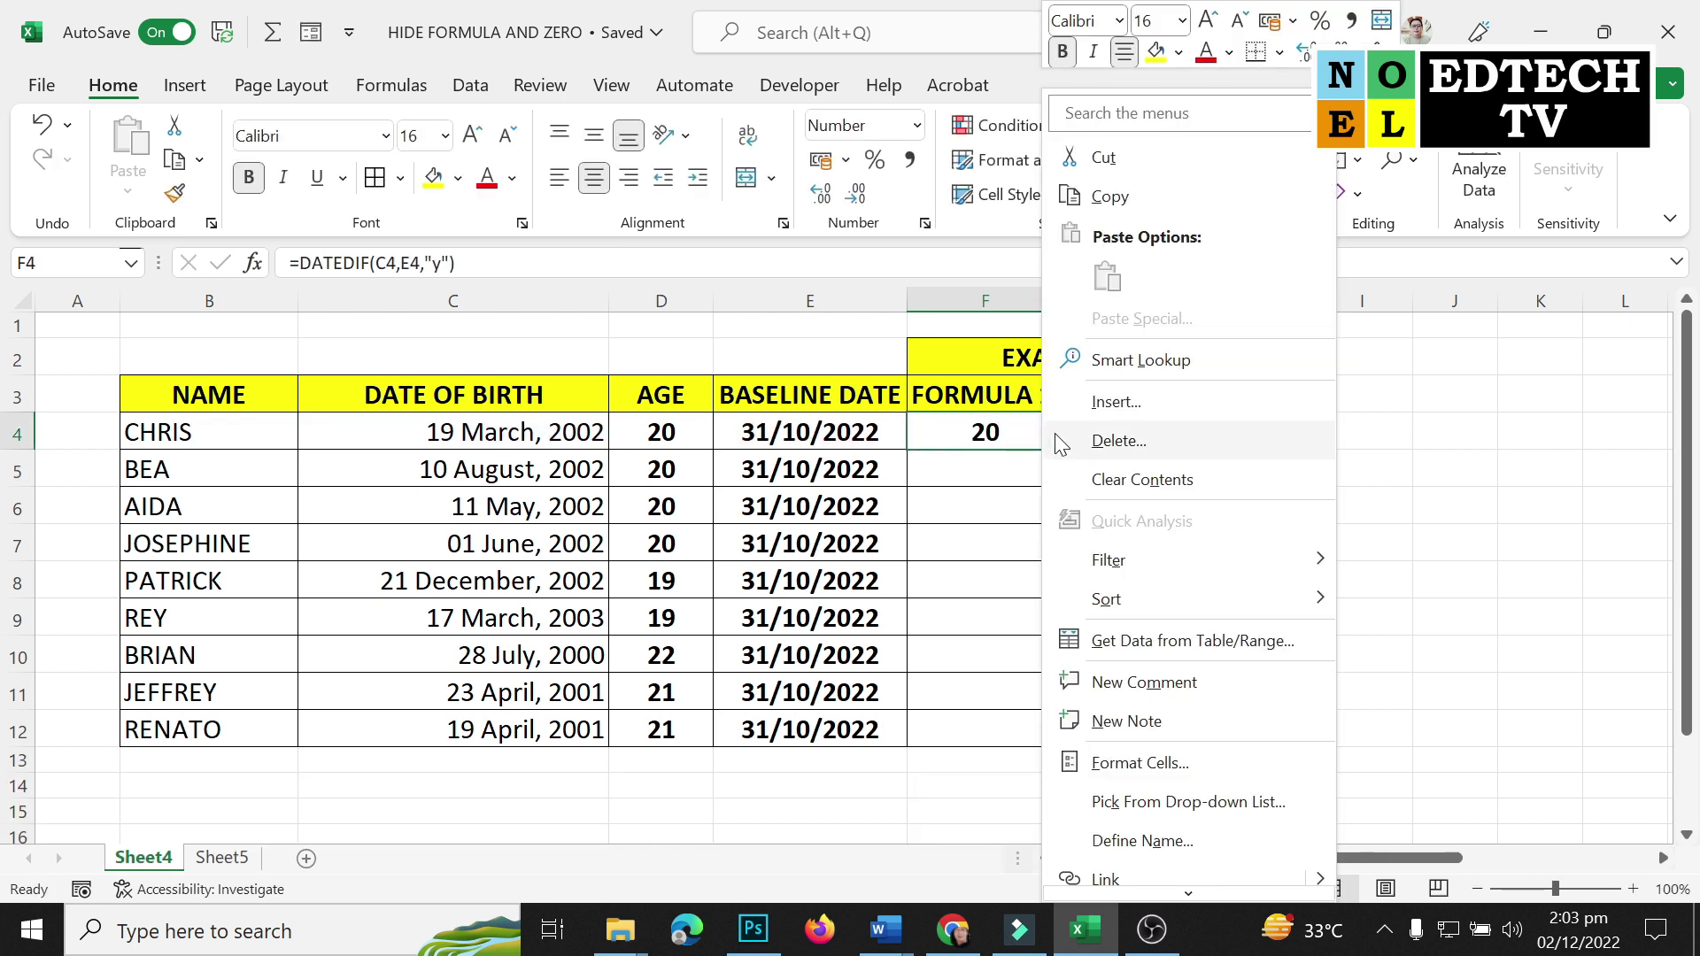
left_click(1109, 195)
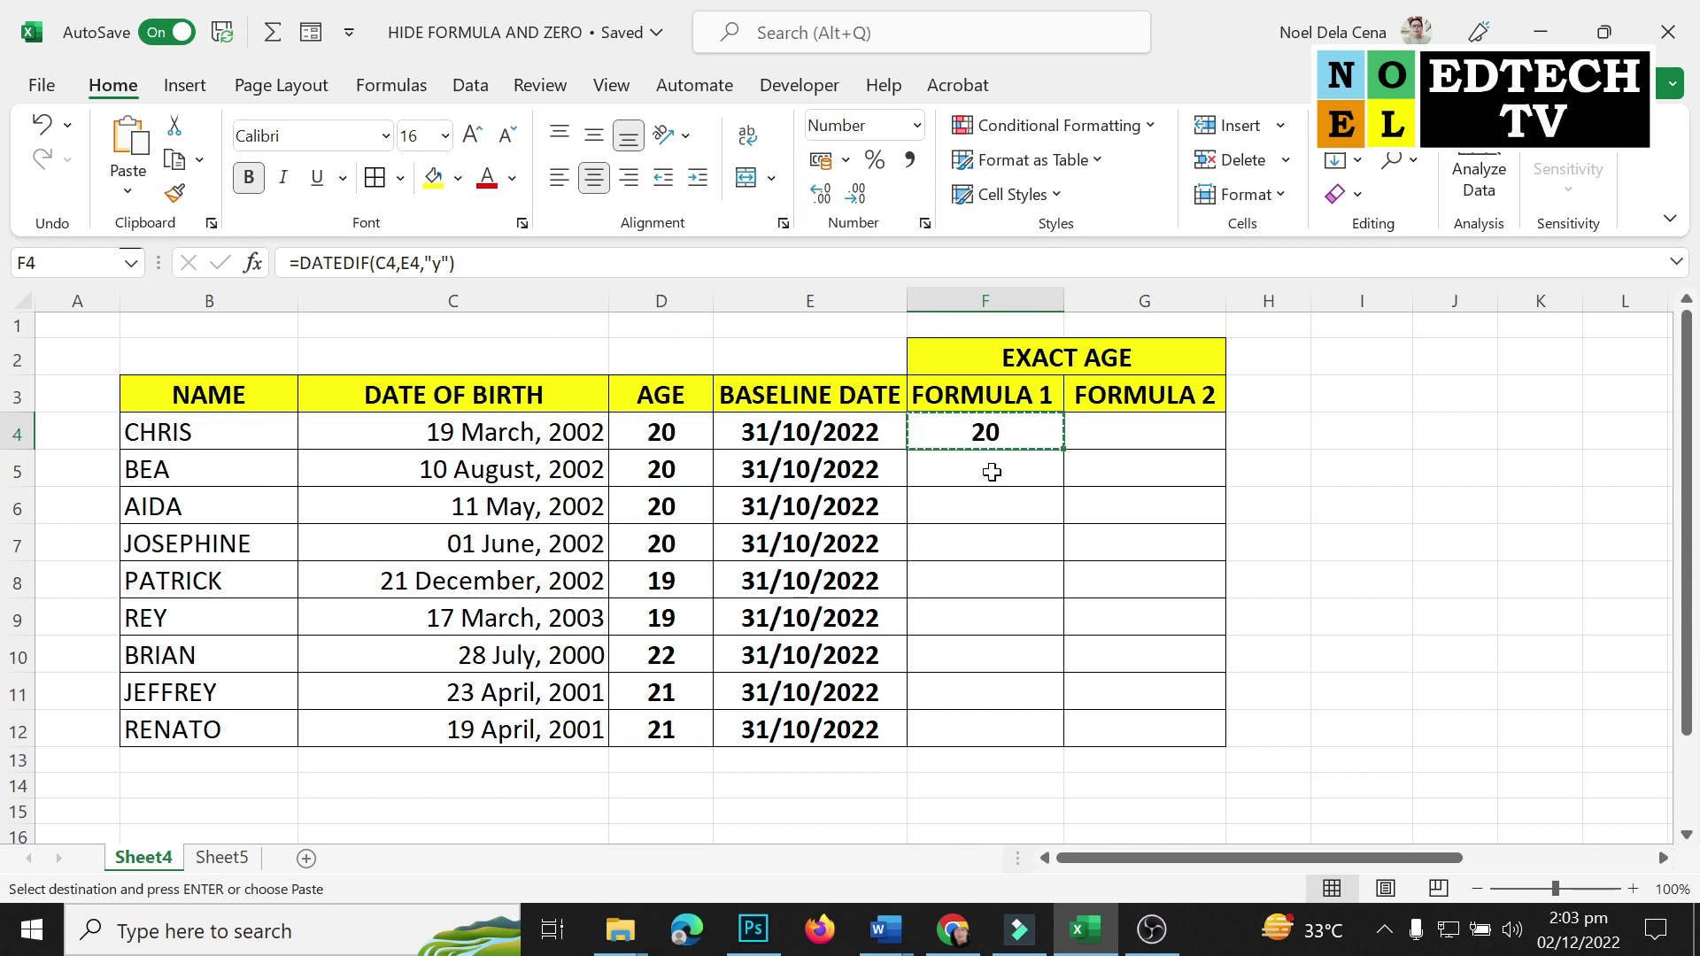
left_click_drag(990, 469, 992, 714)
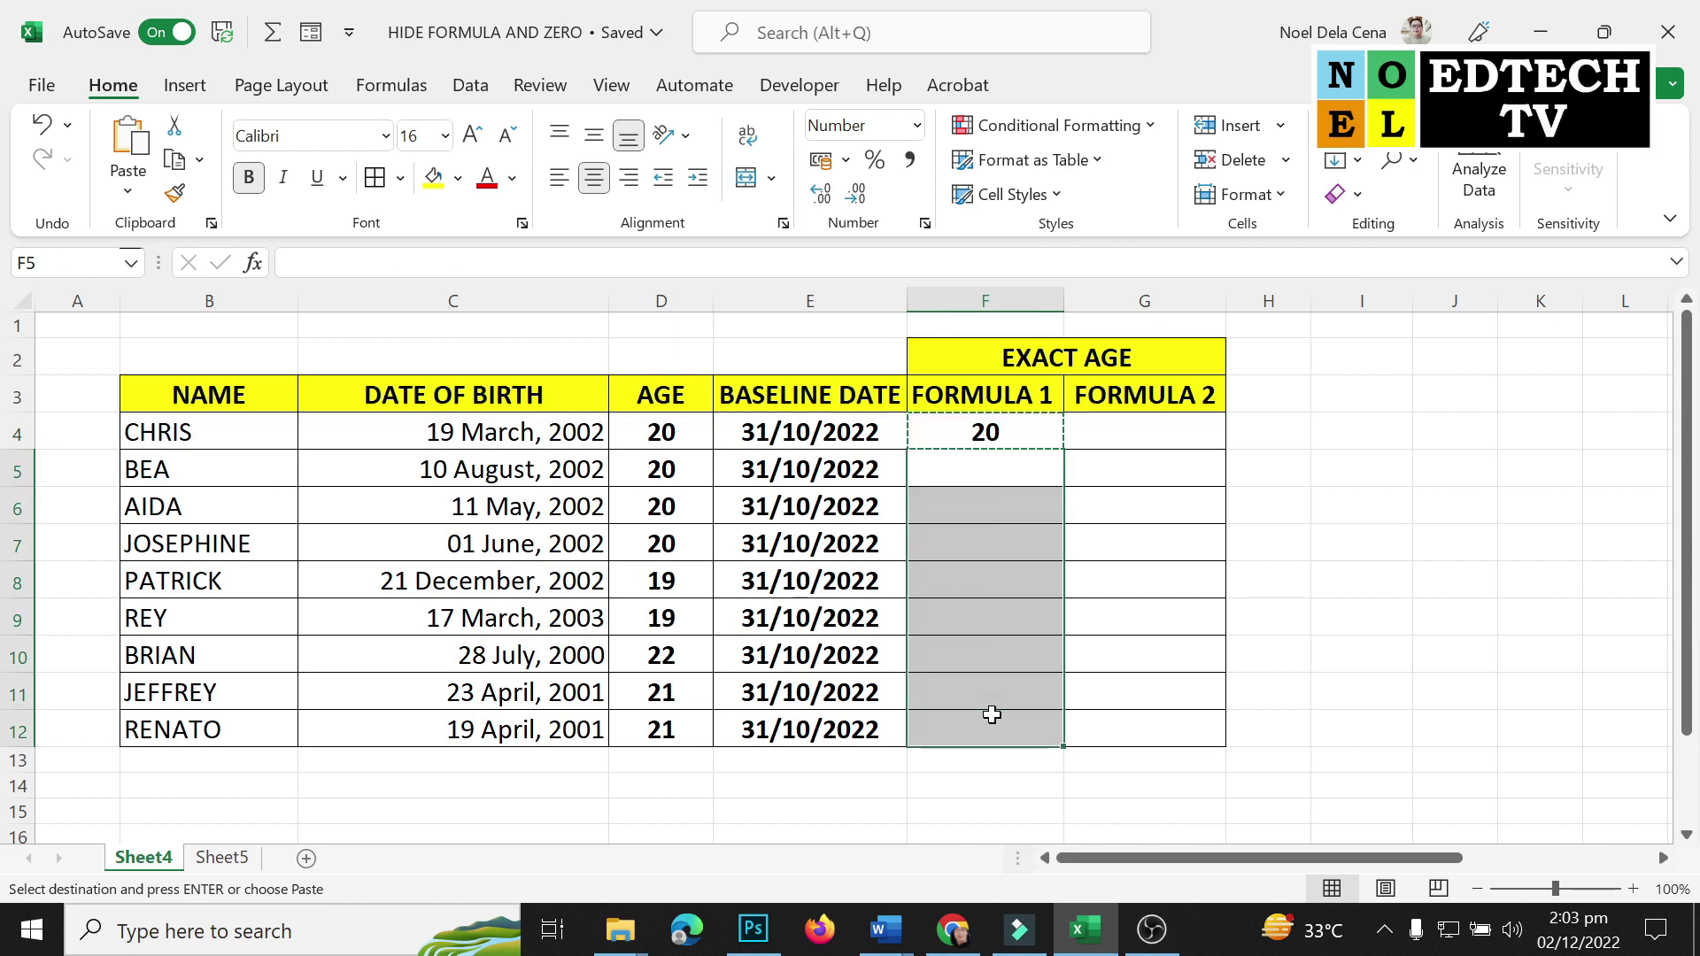
key("Return")
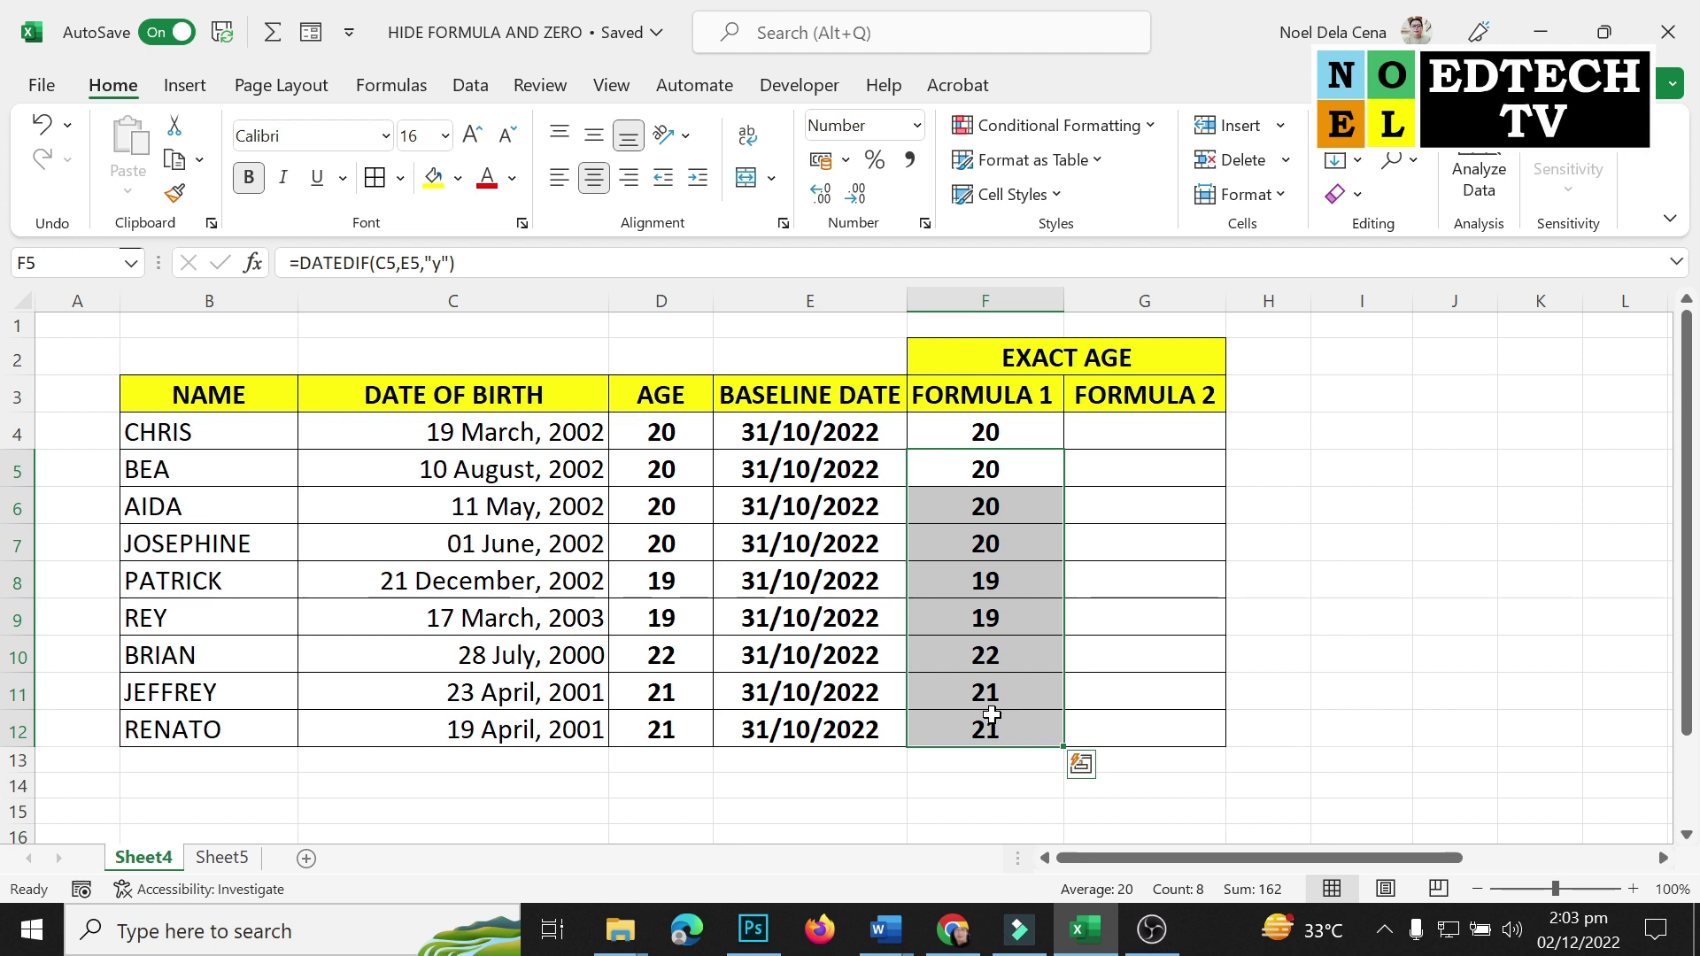
left_click(1135, 431)
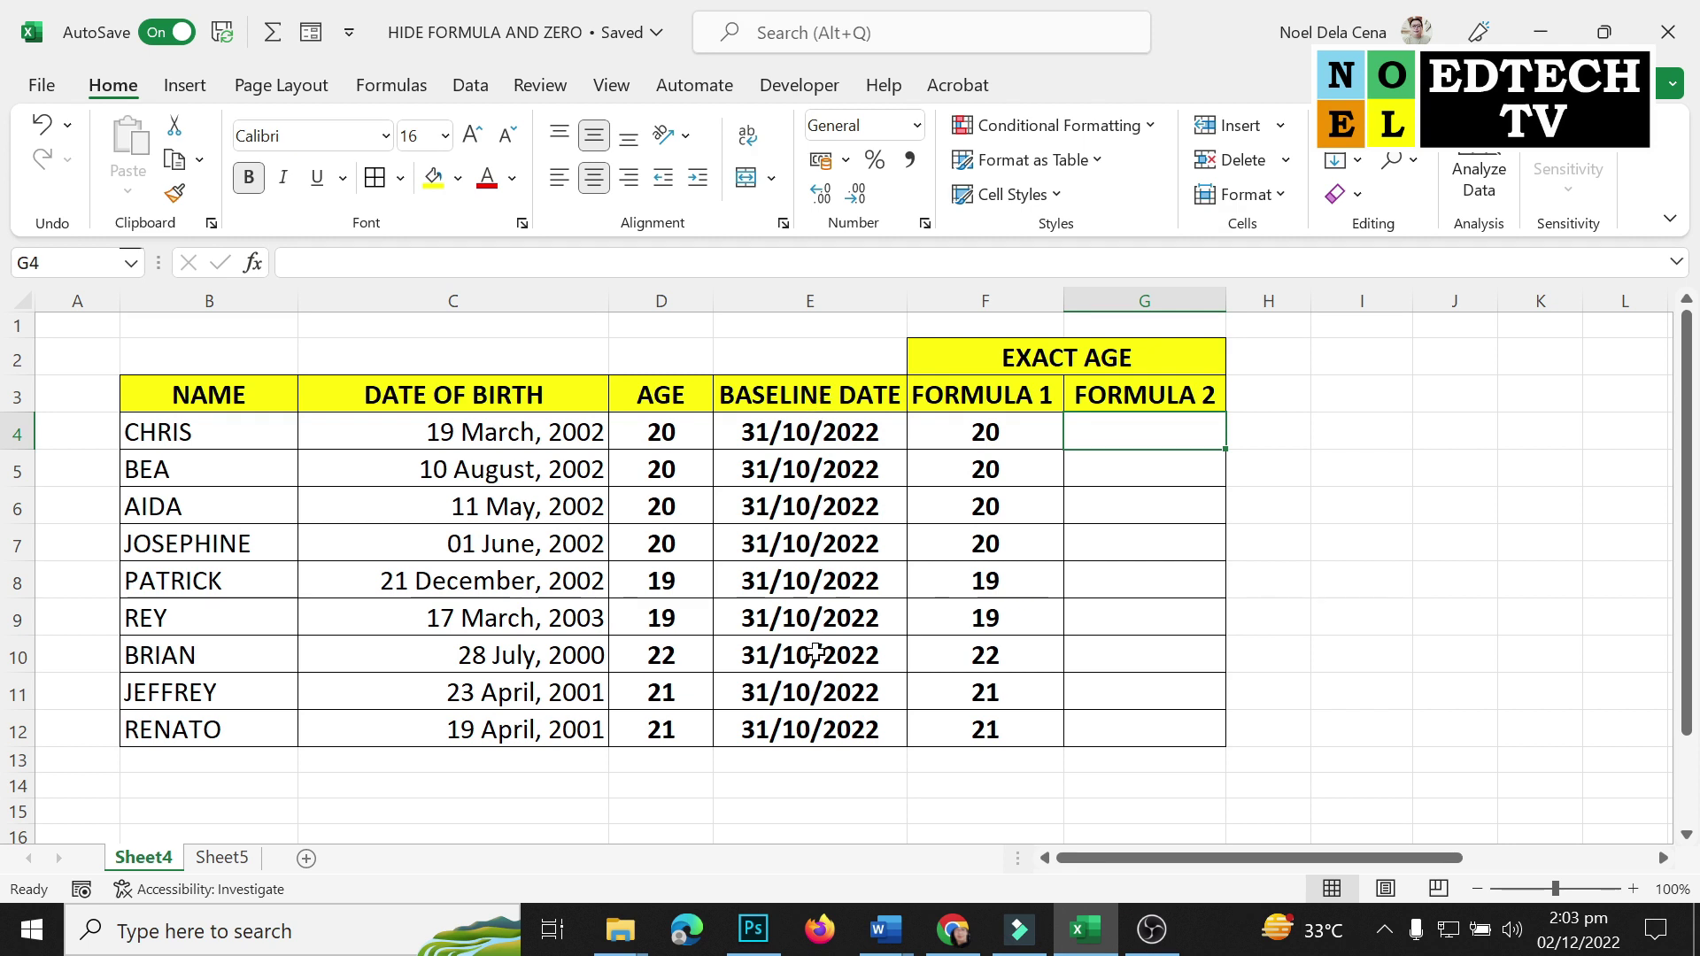
Check the baseline date value in E4 against the FORMULA 2 cell.
left_click(817, 653)
left_click(1152, 445)
left_click(825, 435)
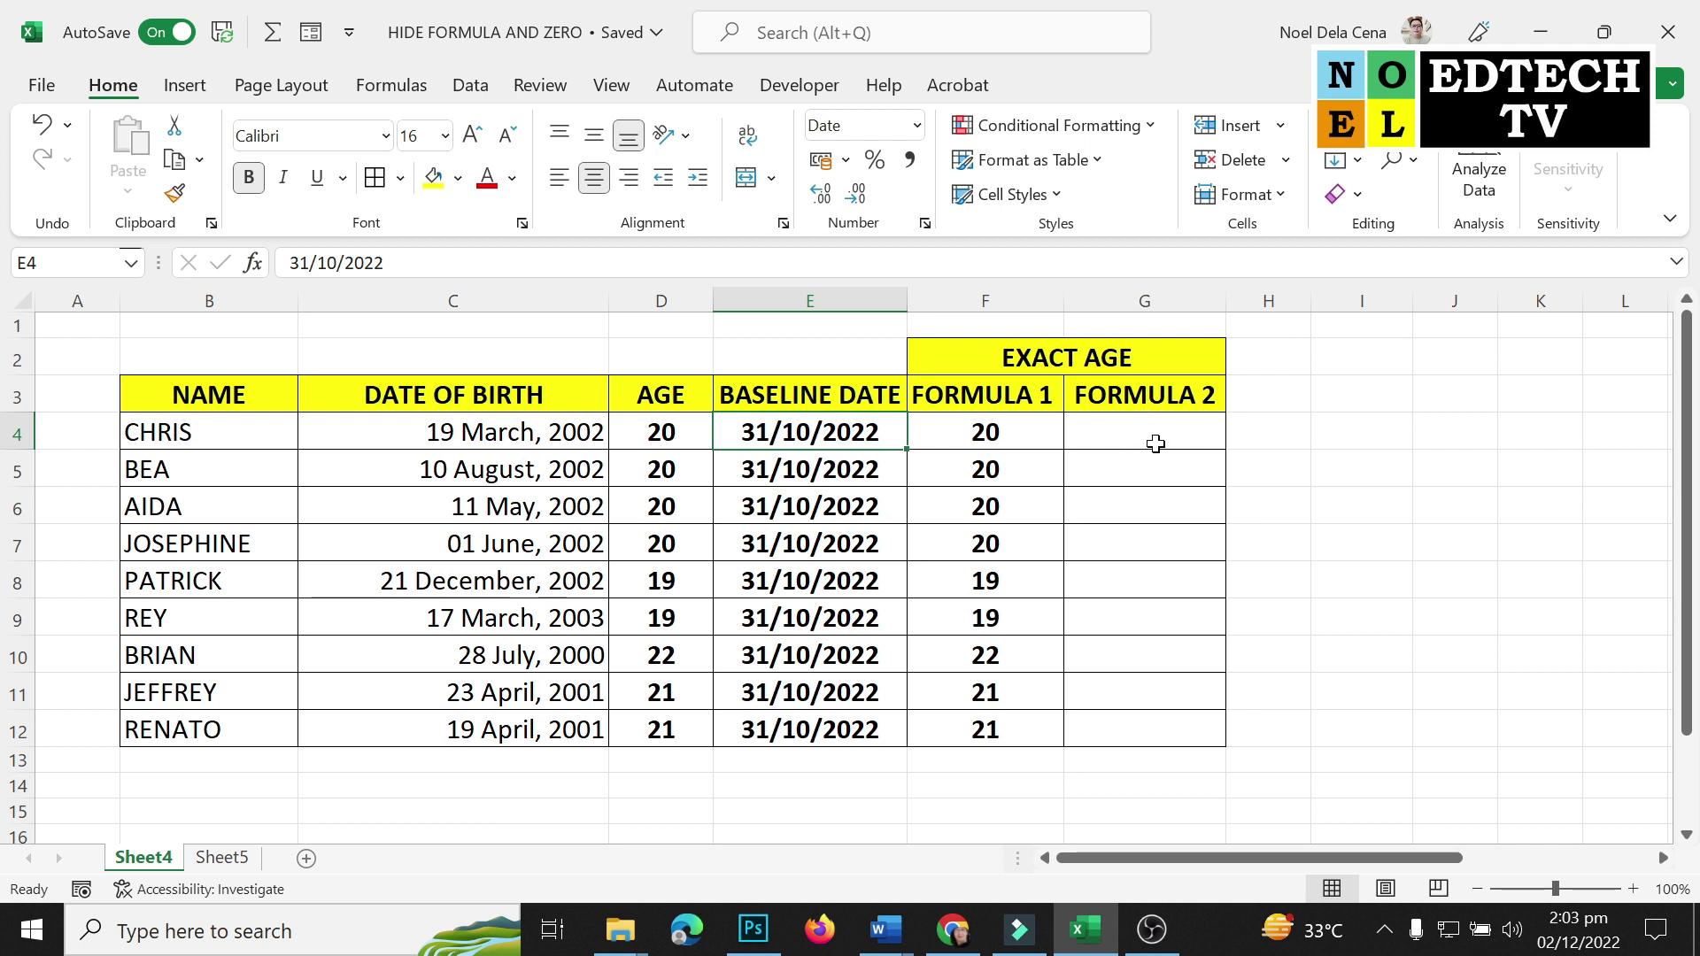
Enter =DATEDIF(C4,"31/10/2022","y") in G4 so CHRIS's fixed-date age shows 20.
left_click(1155, 443)
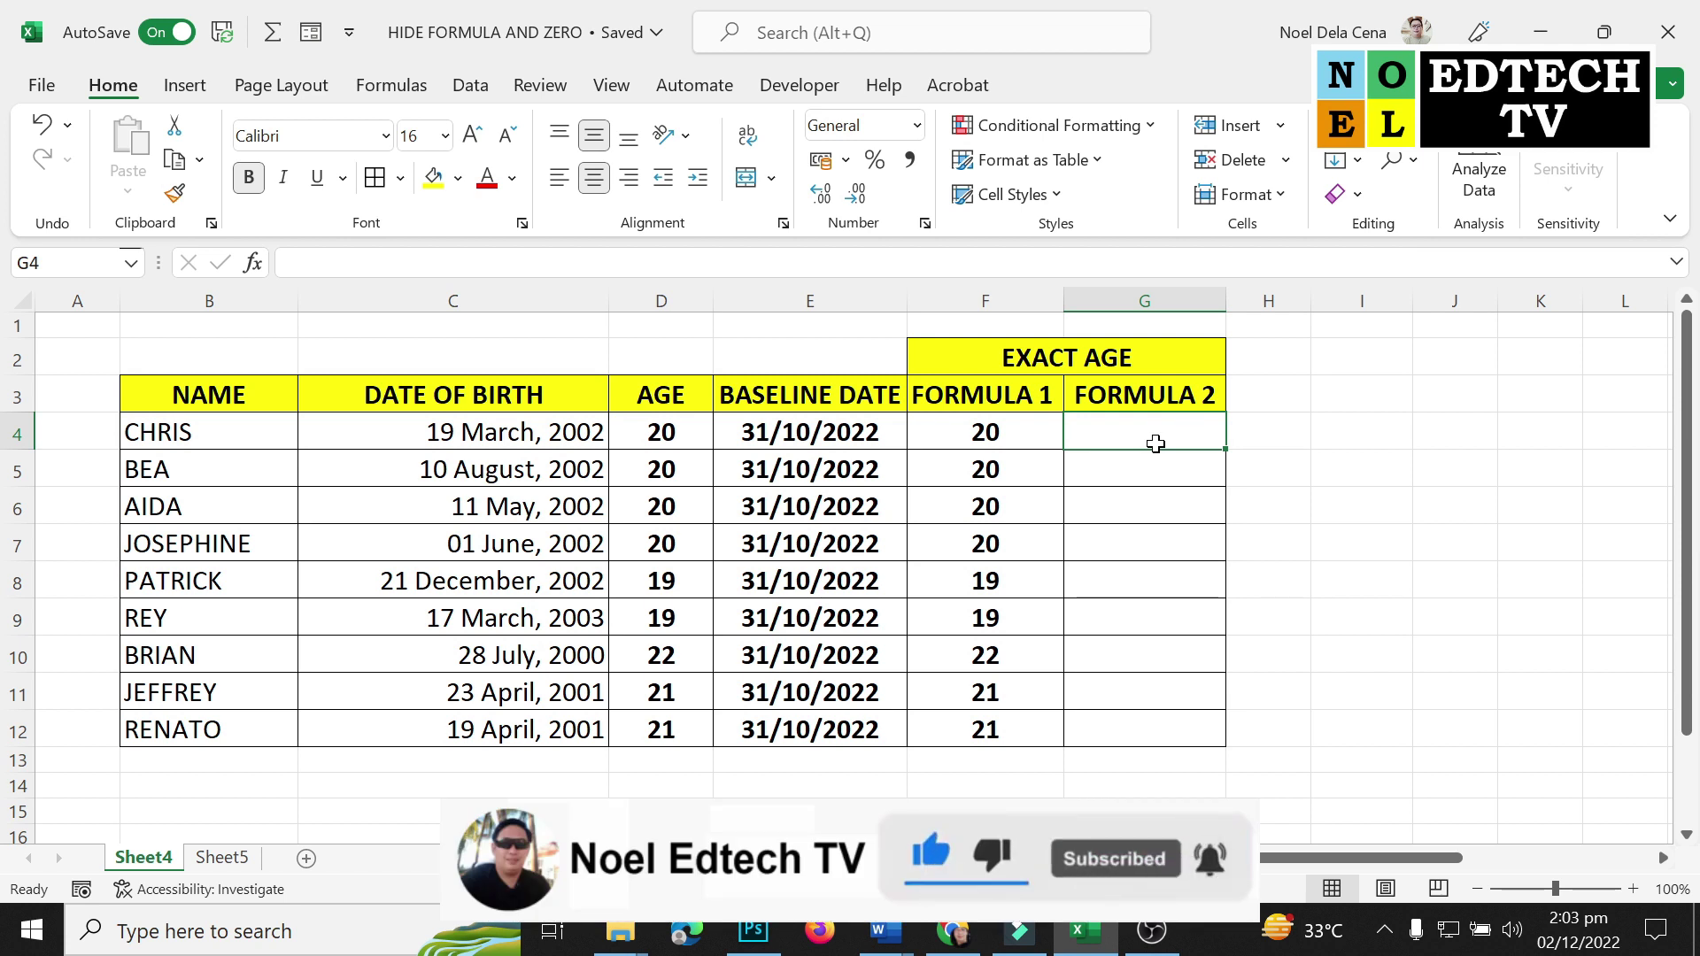
type("=date")
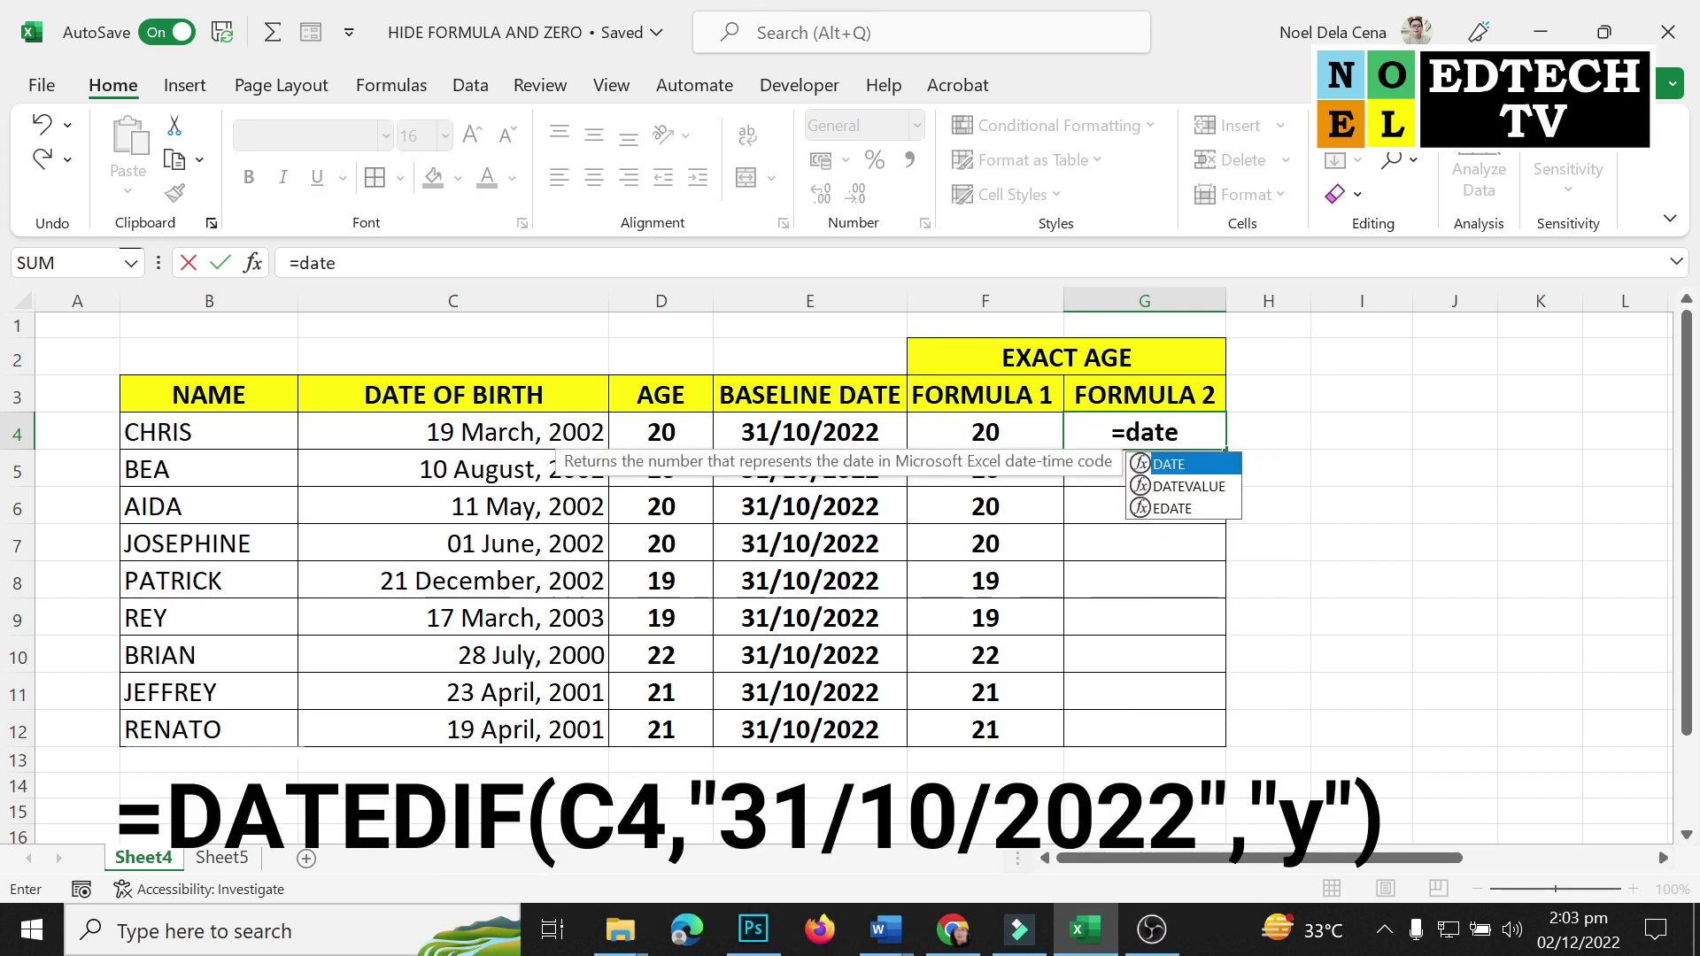
type("dif(")
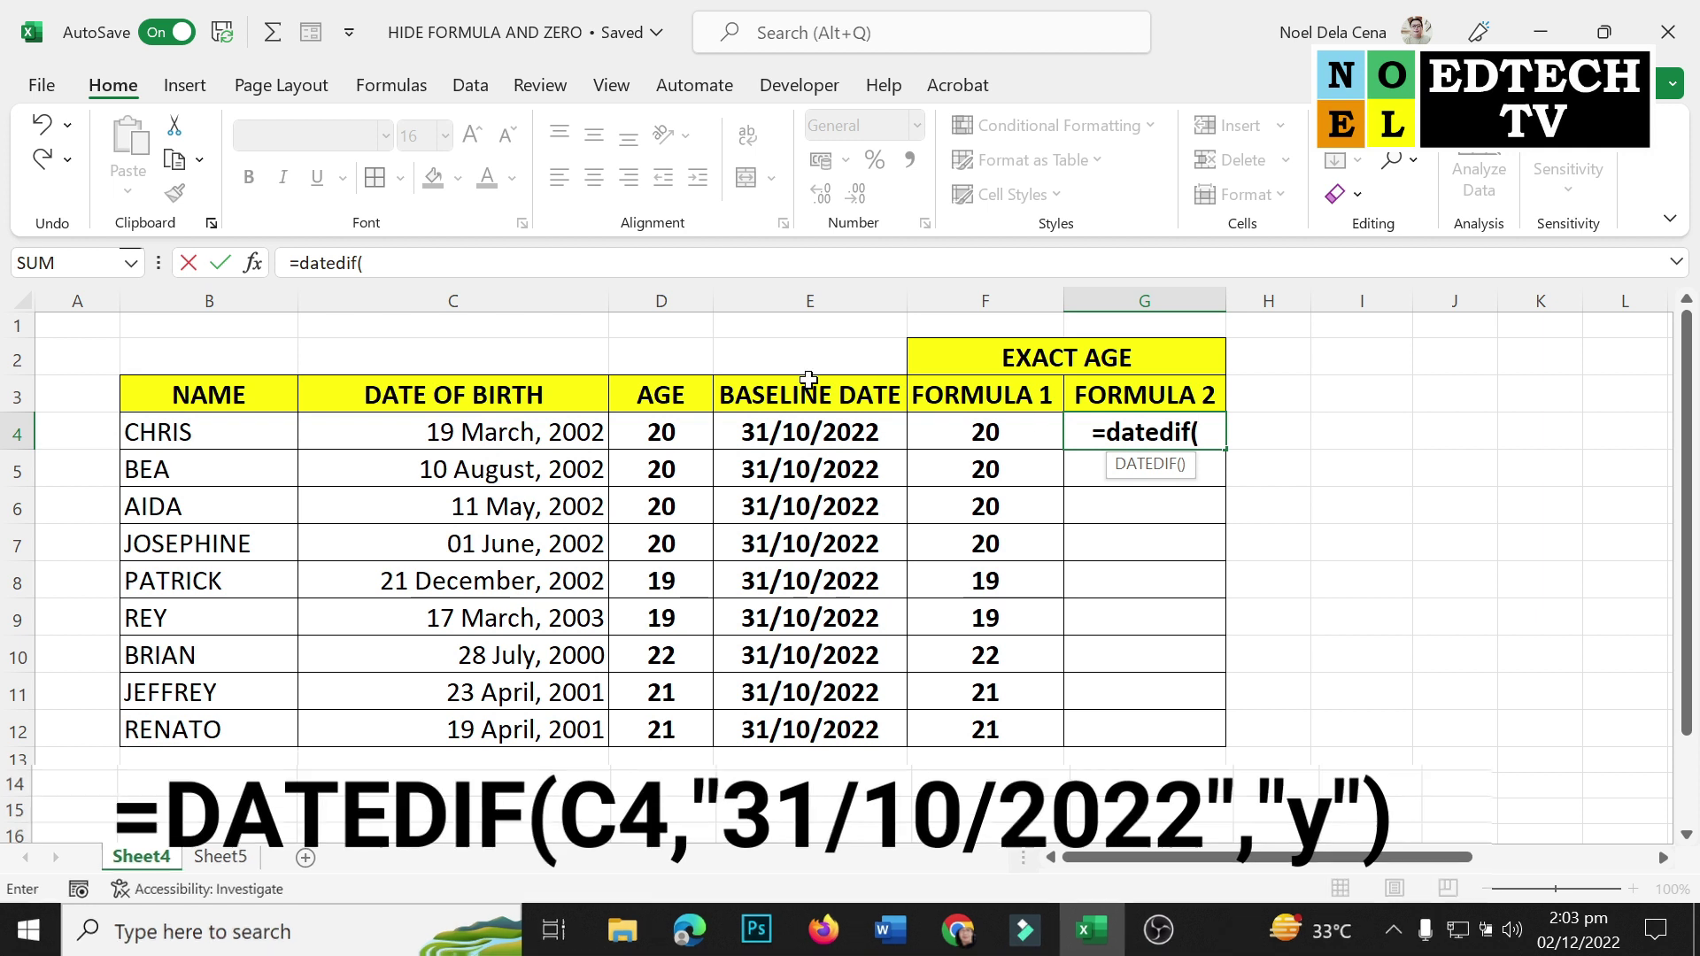
left_click(488, 431)
type(",")
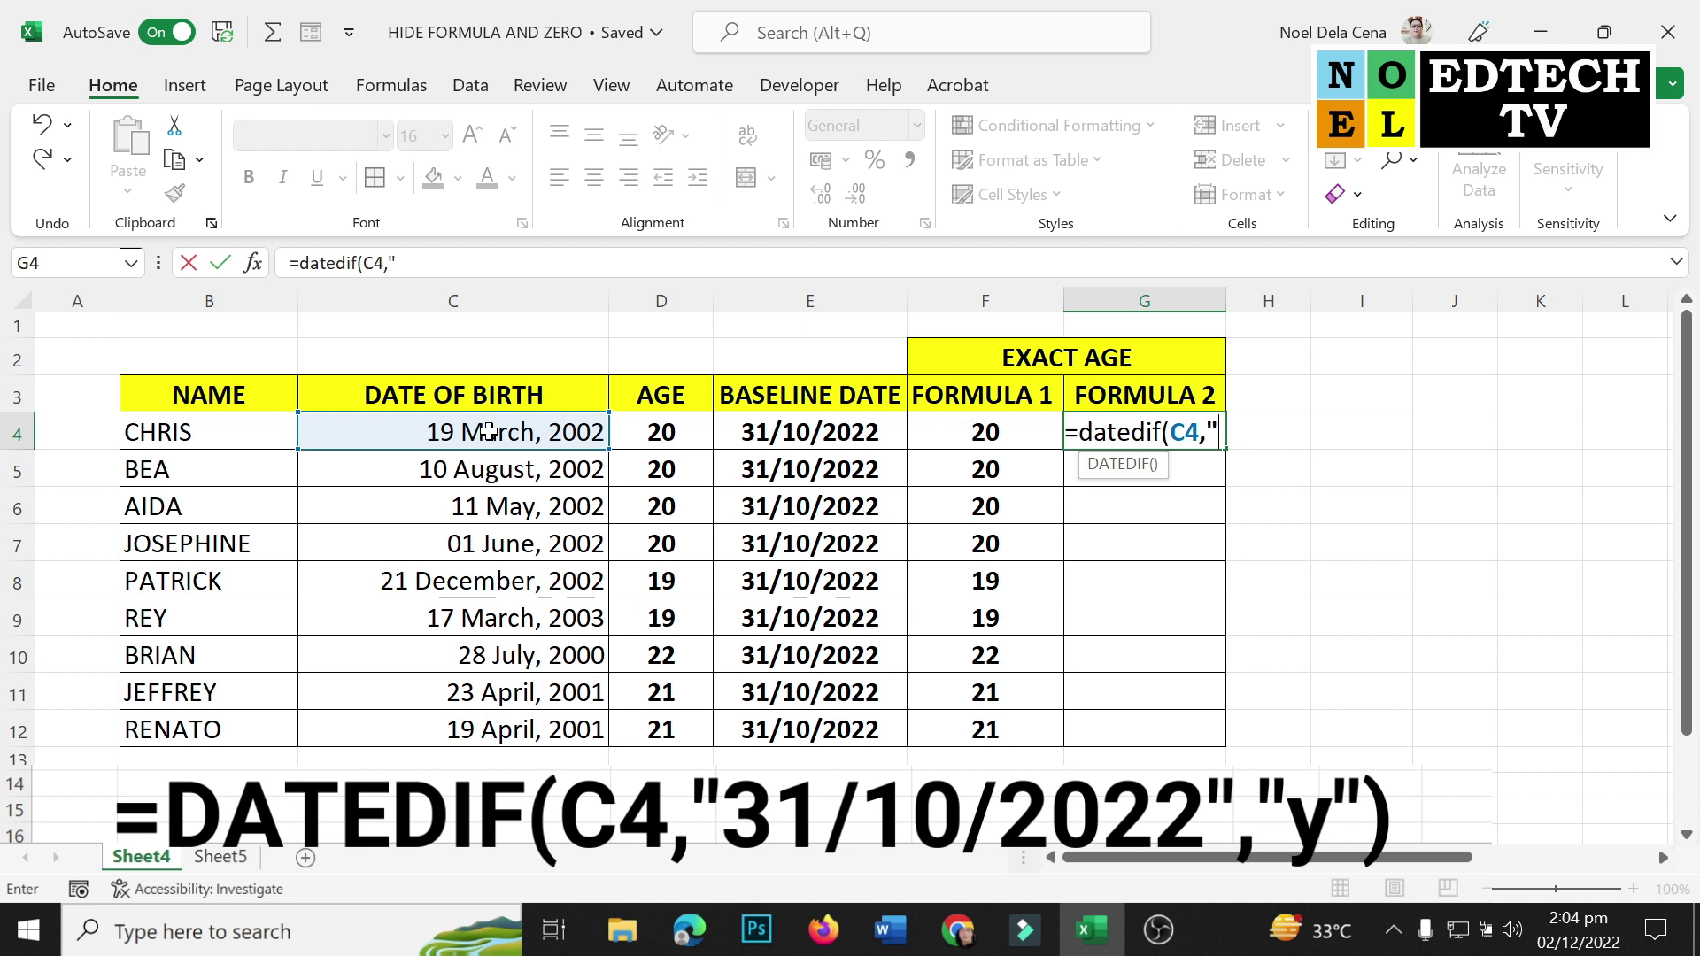
type("31")
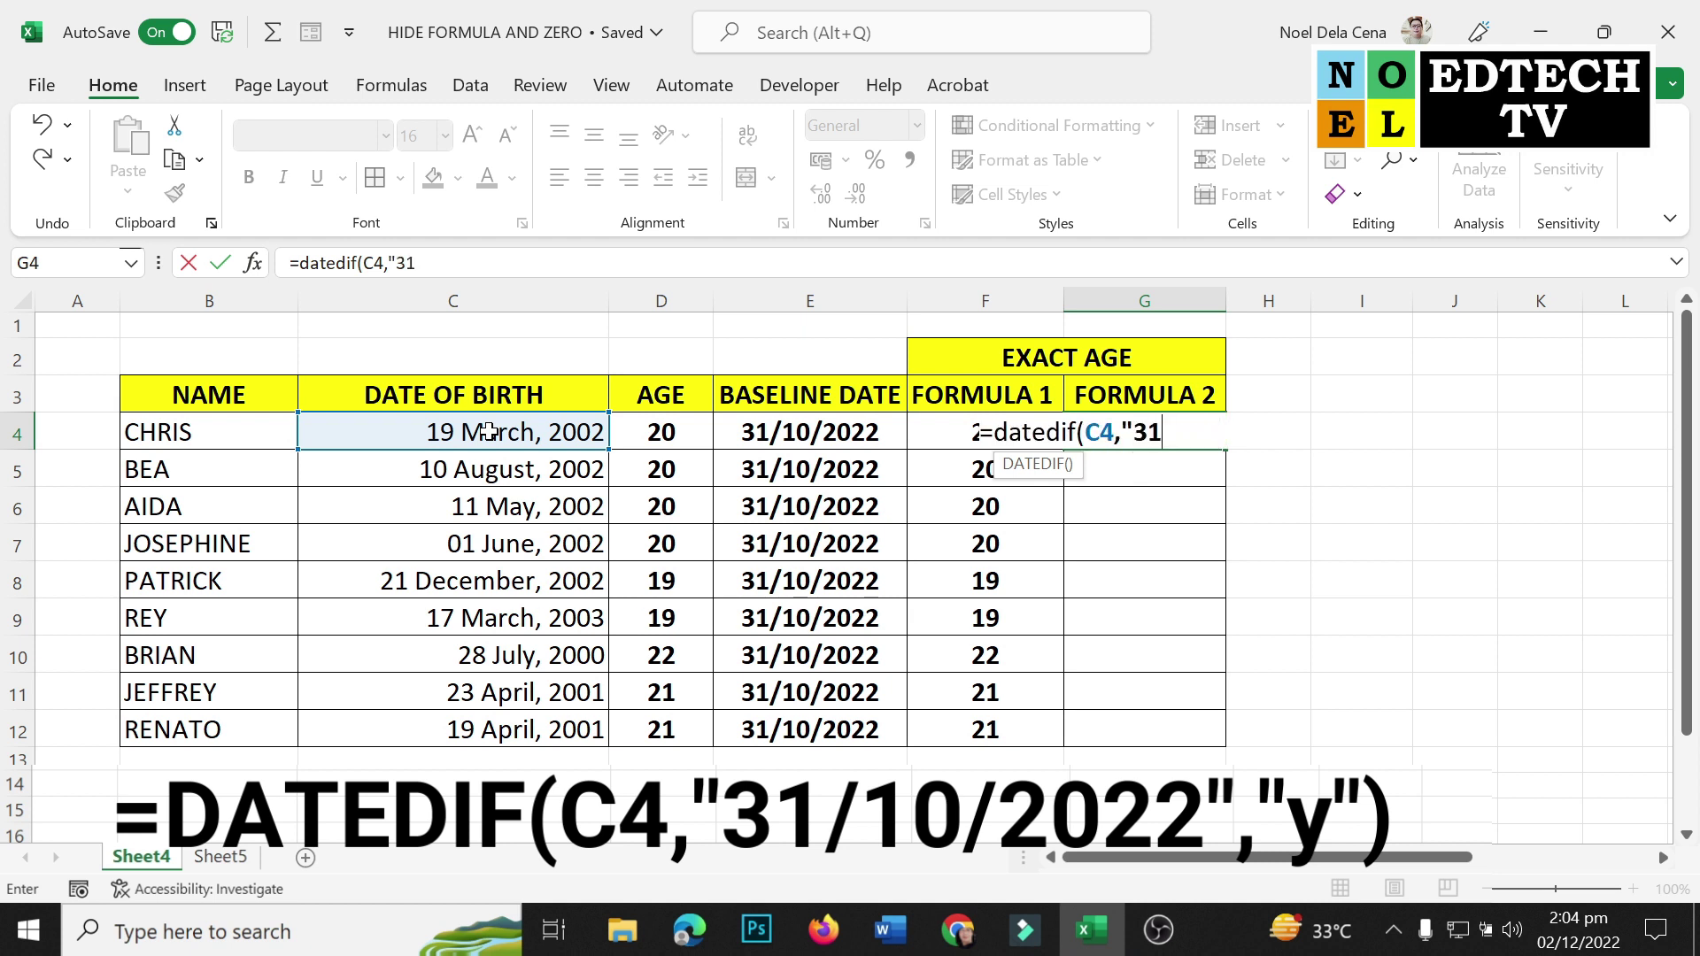
type("/")
type("10/2022\"")
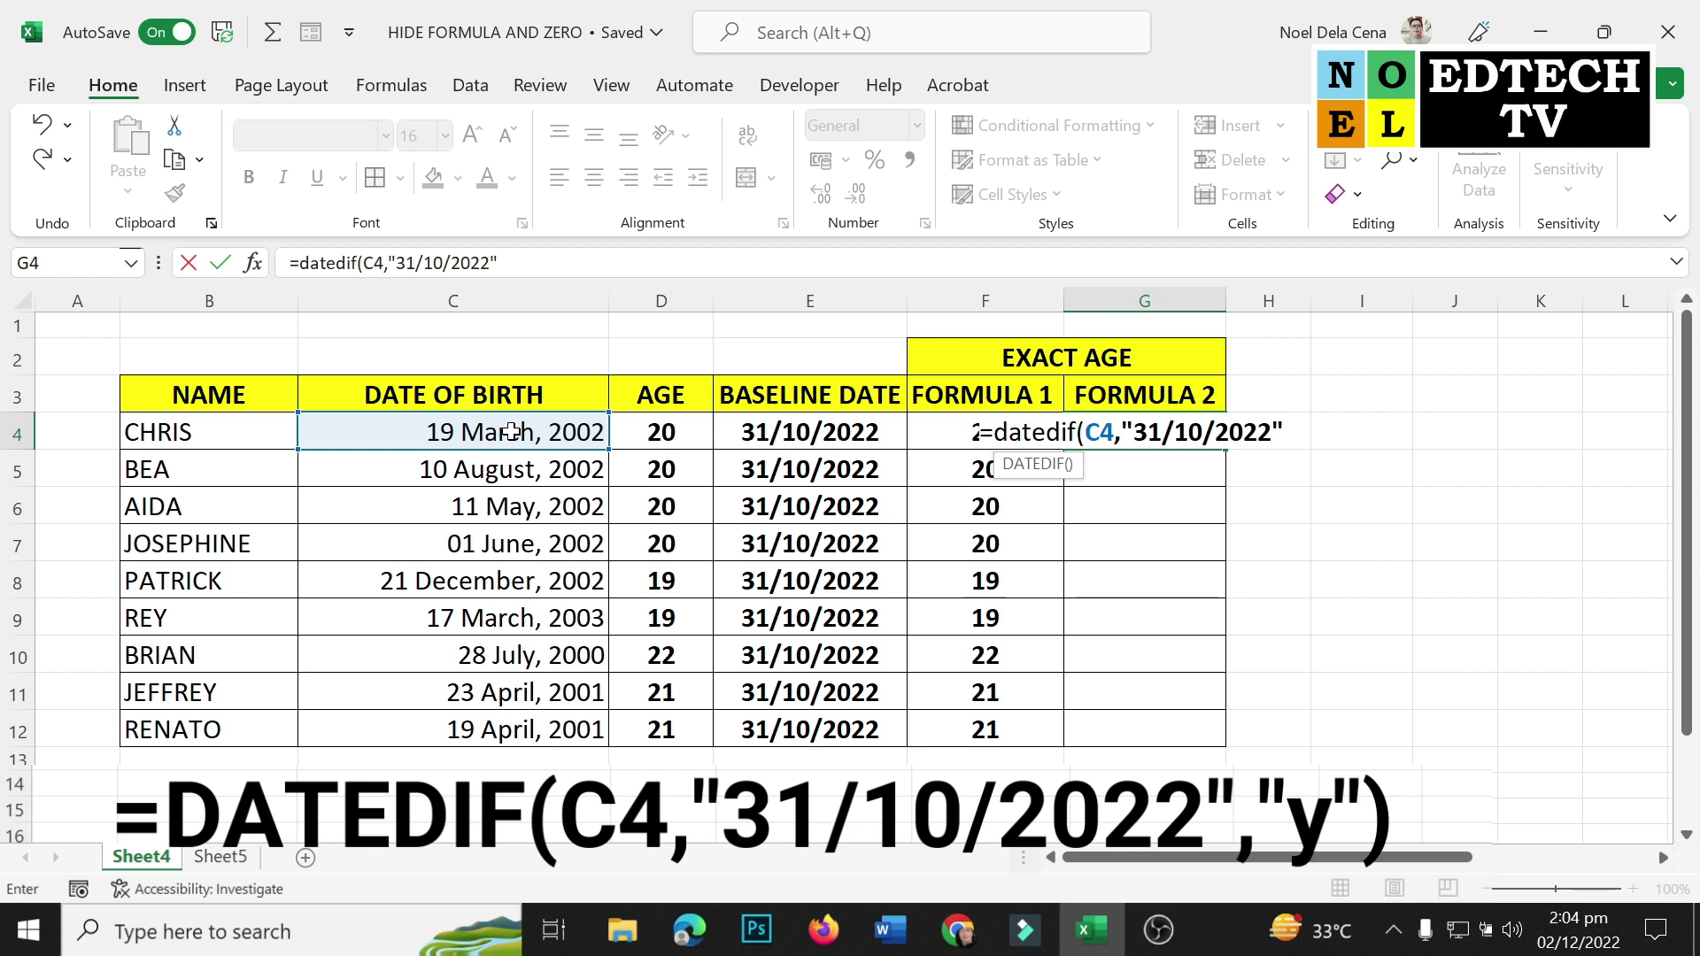
type(",\"")
type("y\"")
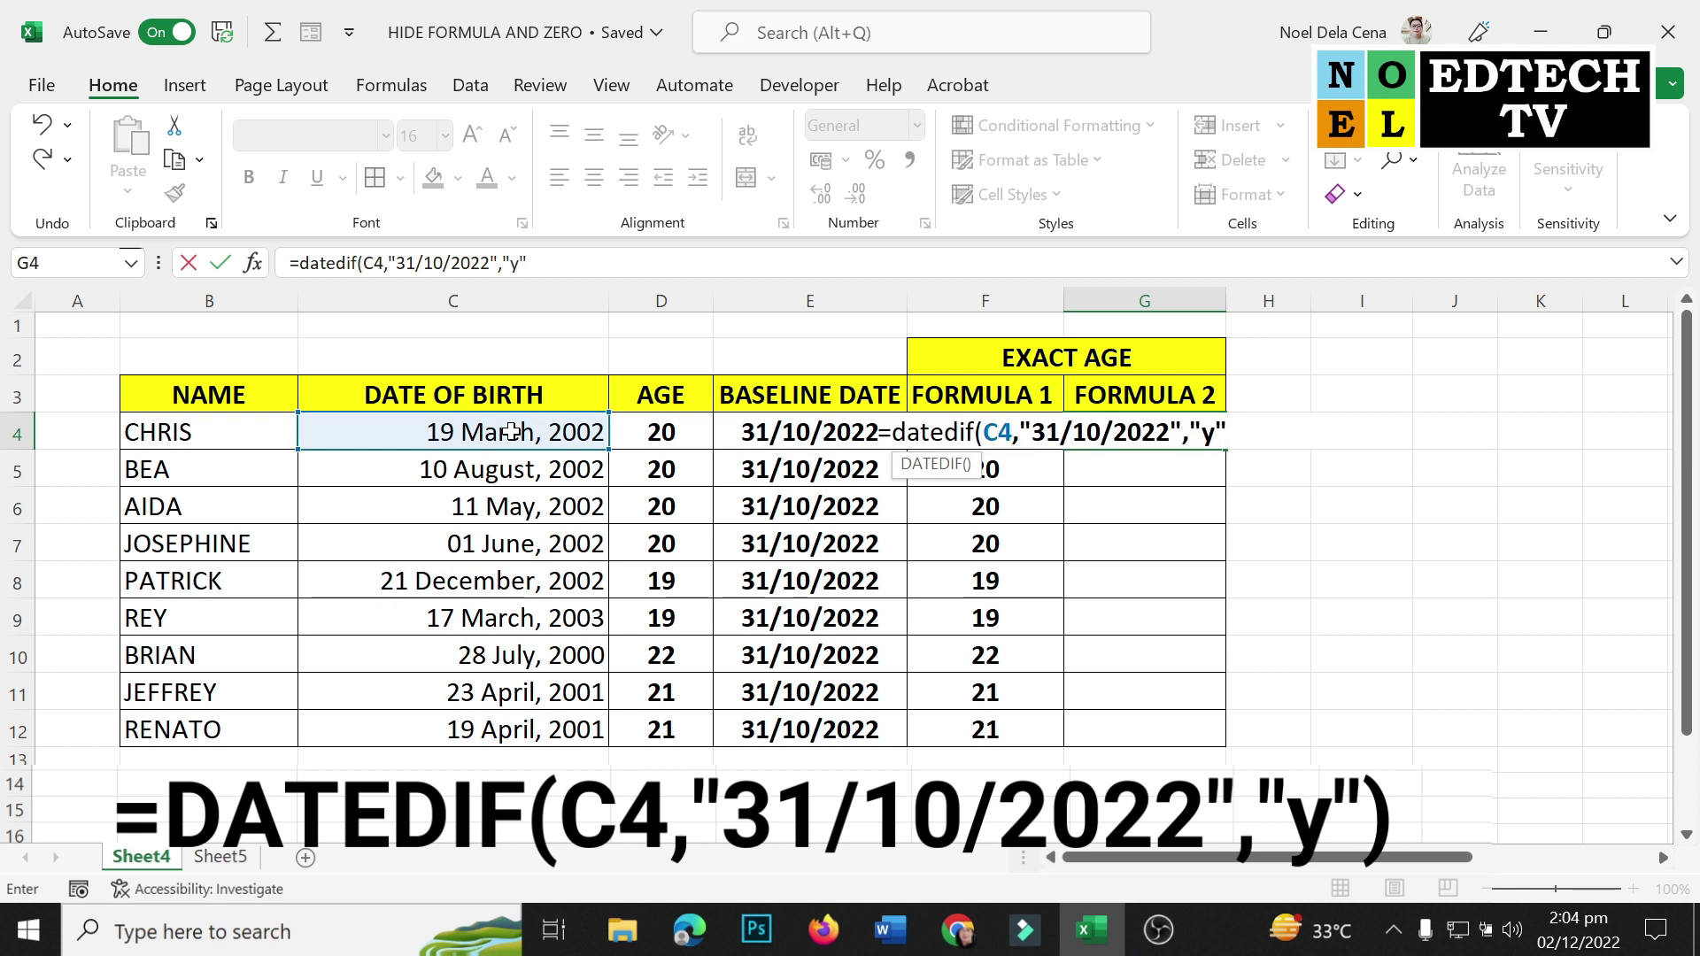
type(")")
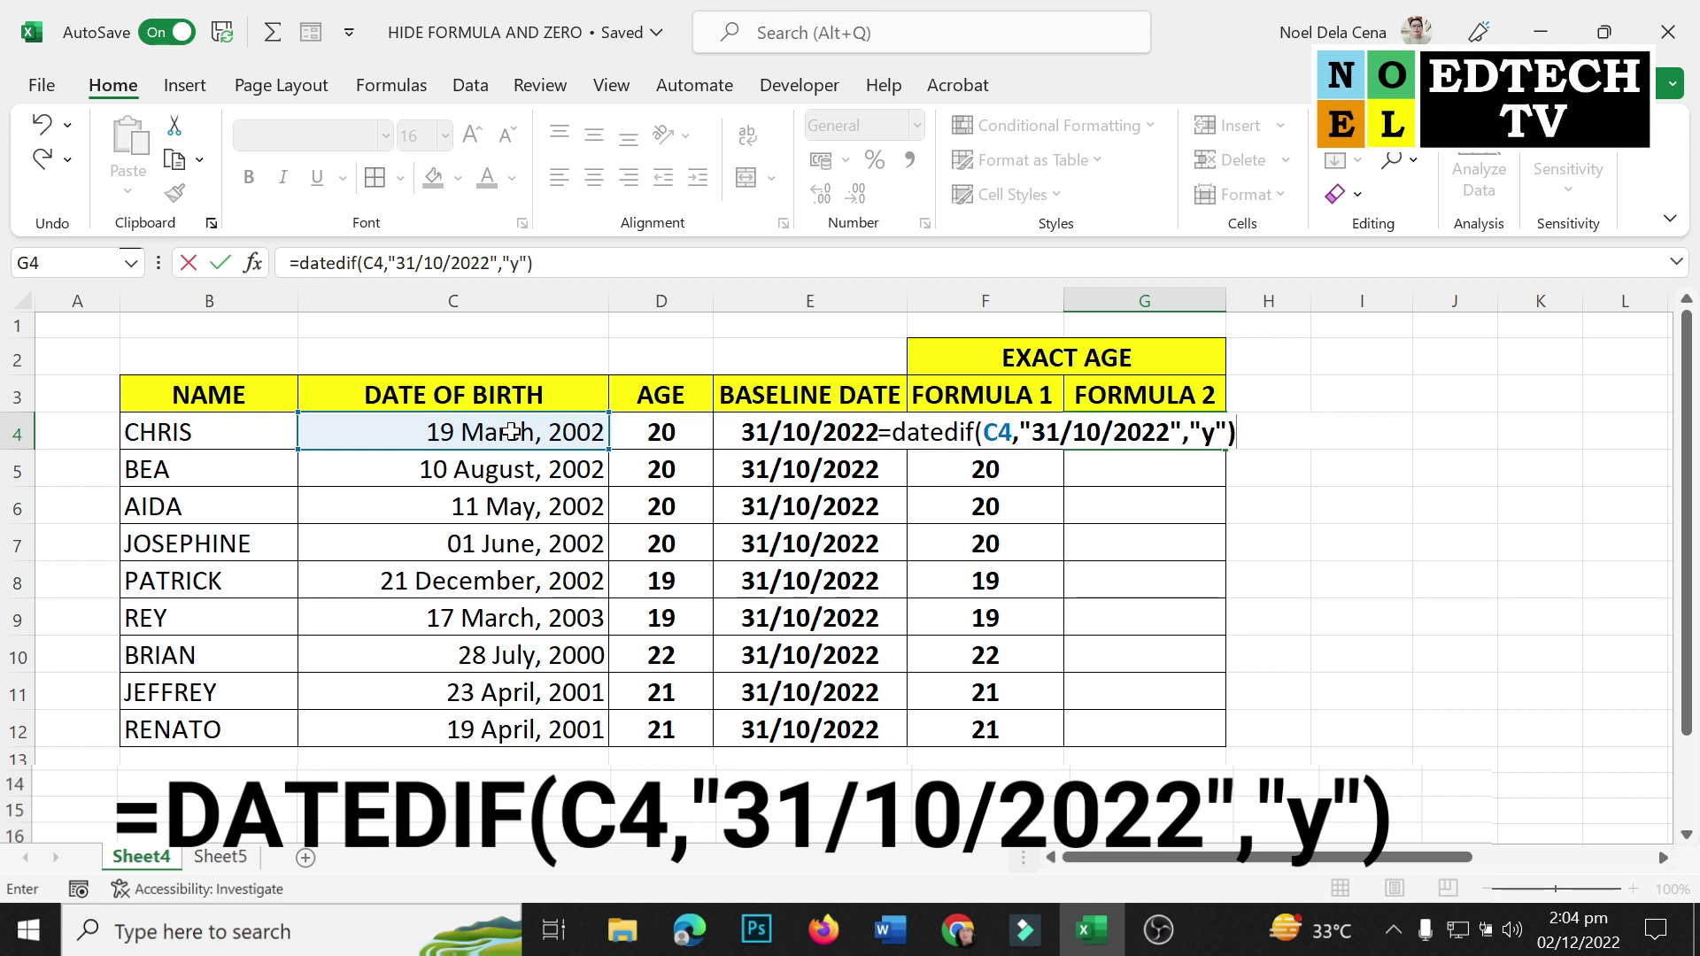
key("Return")
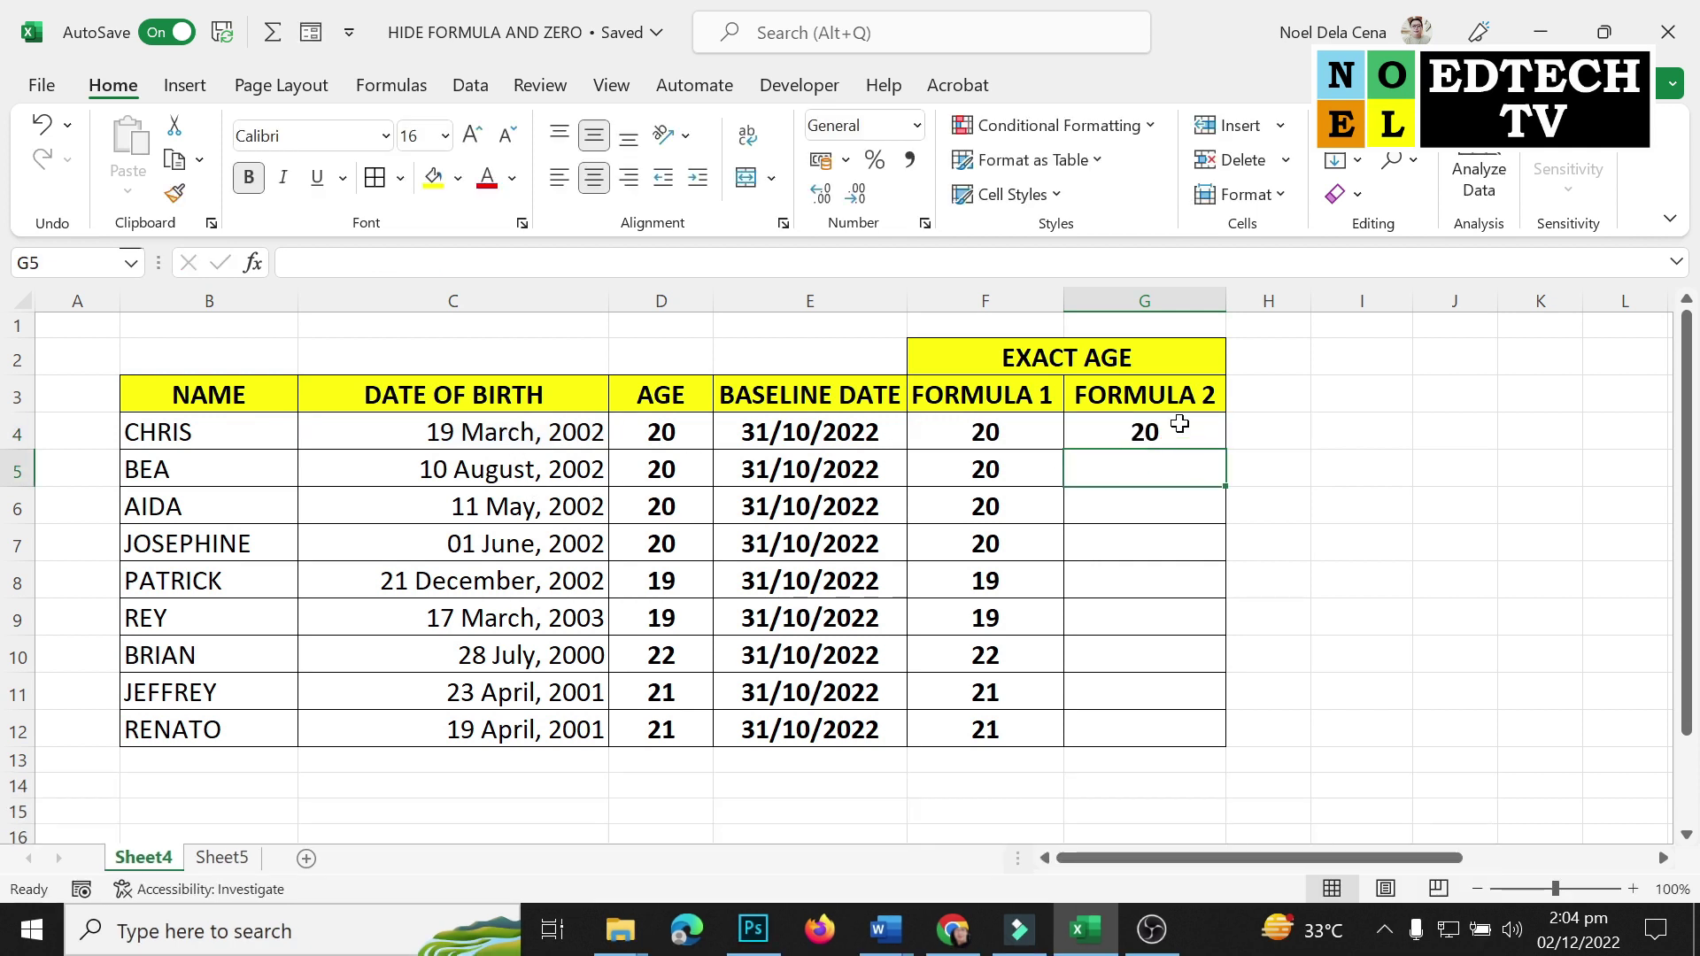
Copy the G4 fixed-date DATEDIF formula into G5:G12 for the remaining names.
left_click(1180, 429)
left_click(1021, 434)
left_click(1181, 428)
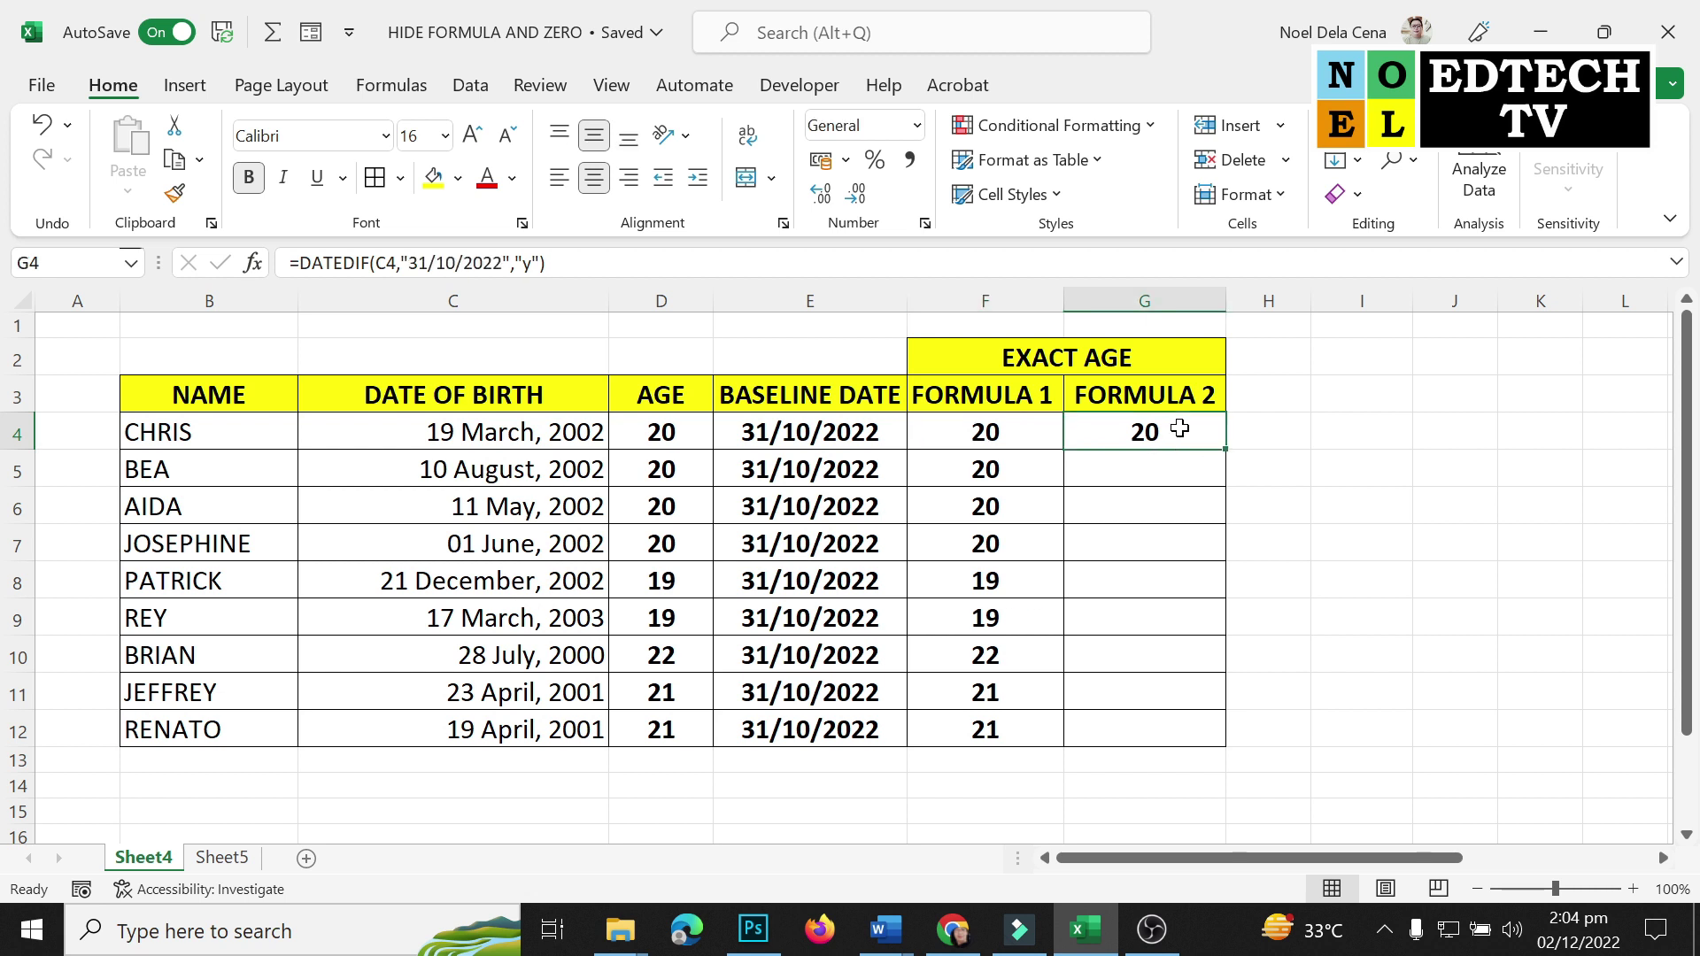
key("ctrl+c")
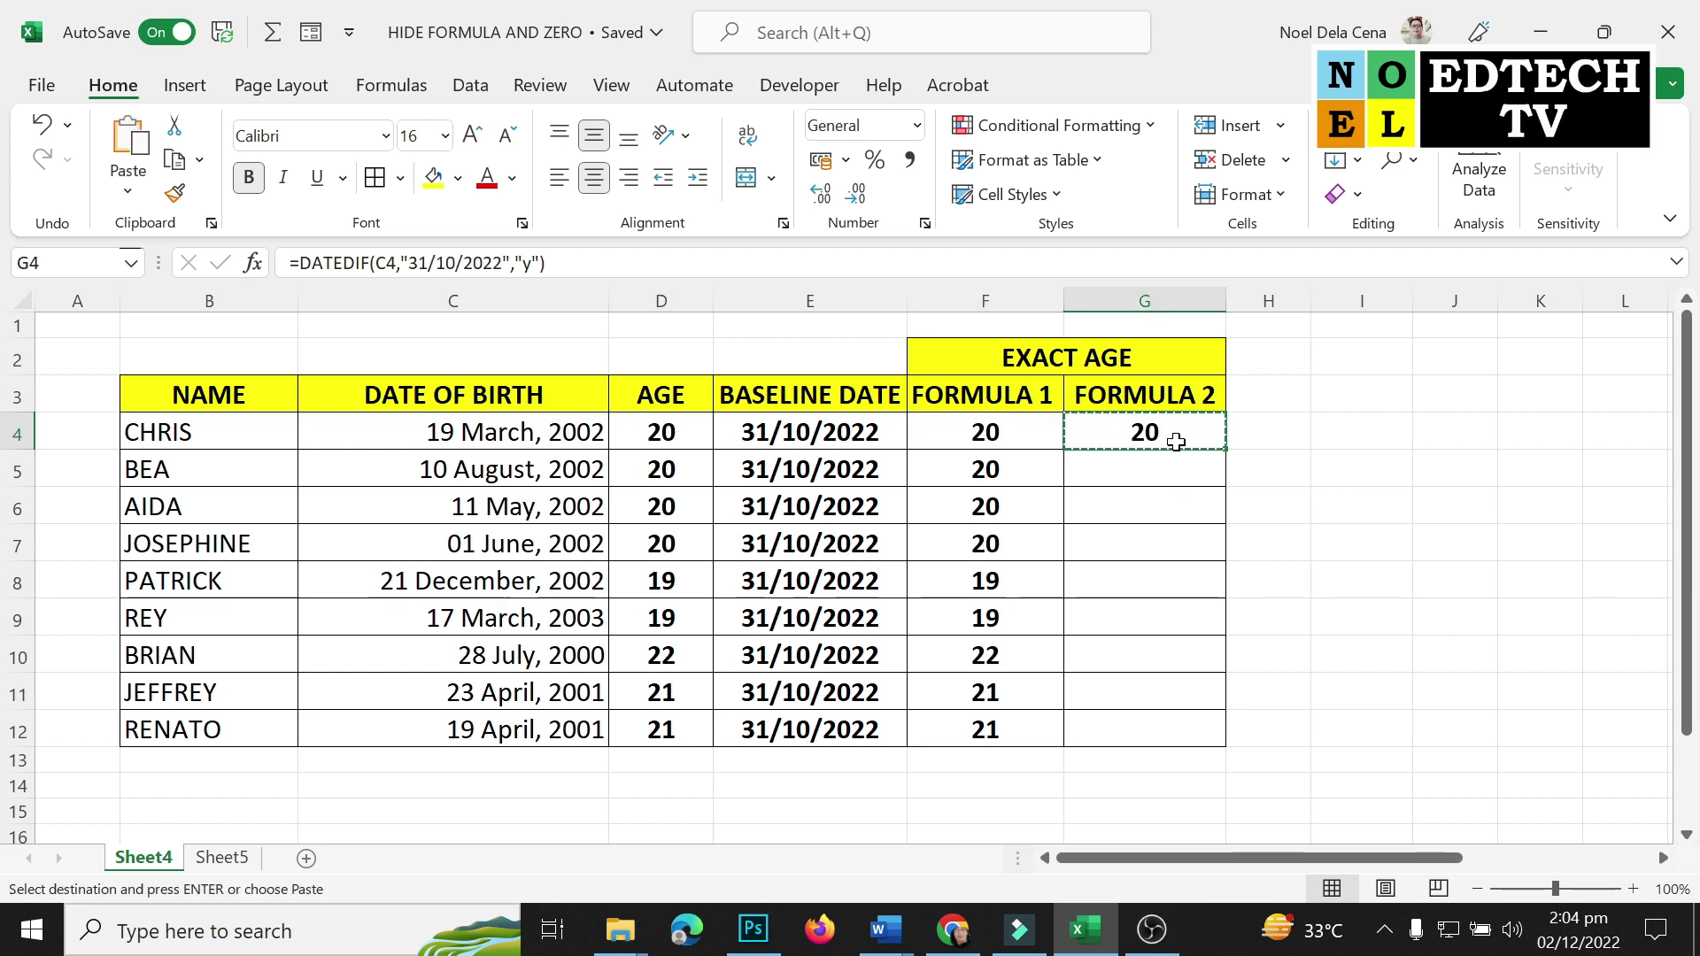
left_click_drag(1169, 474, 1170, 737)
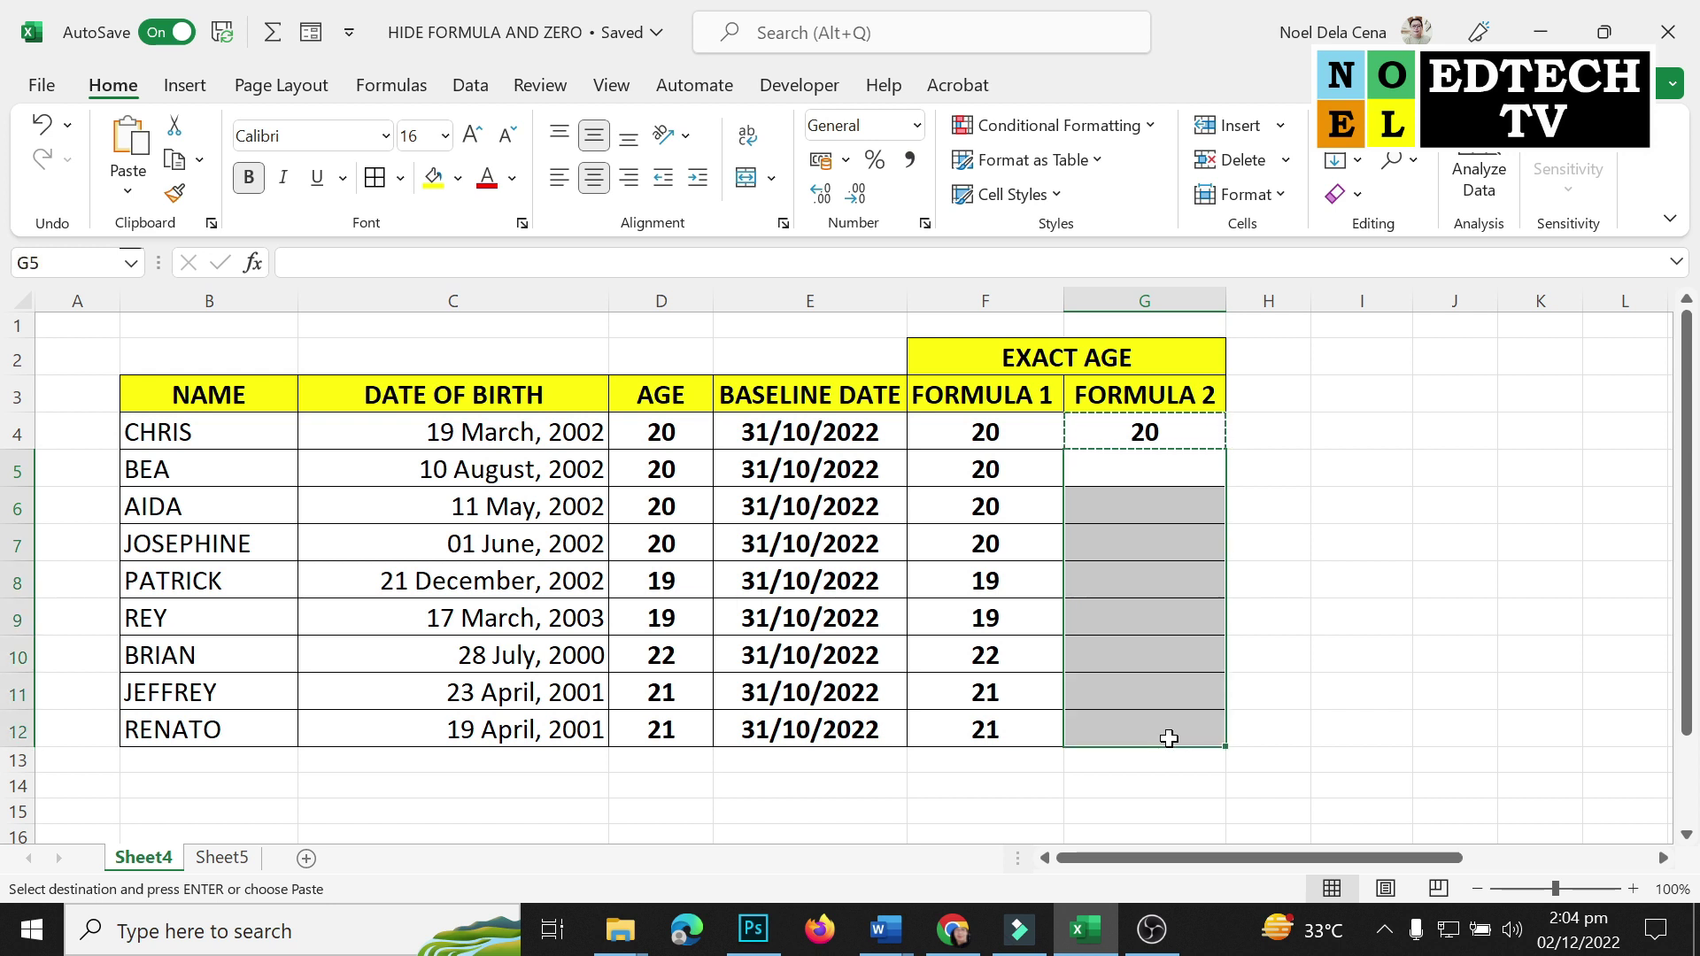
key("Return")
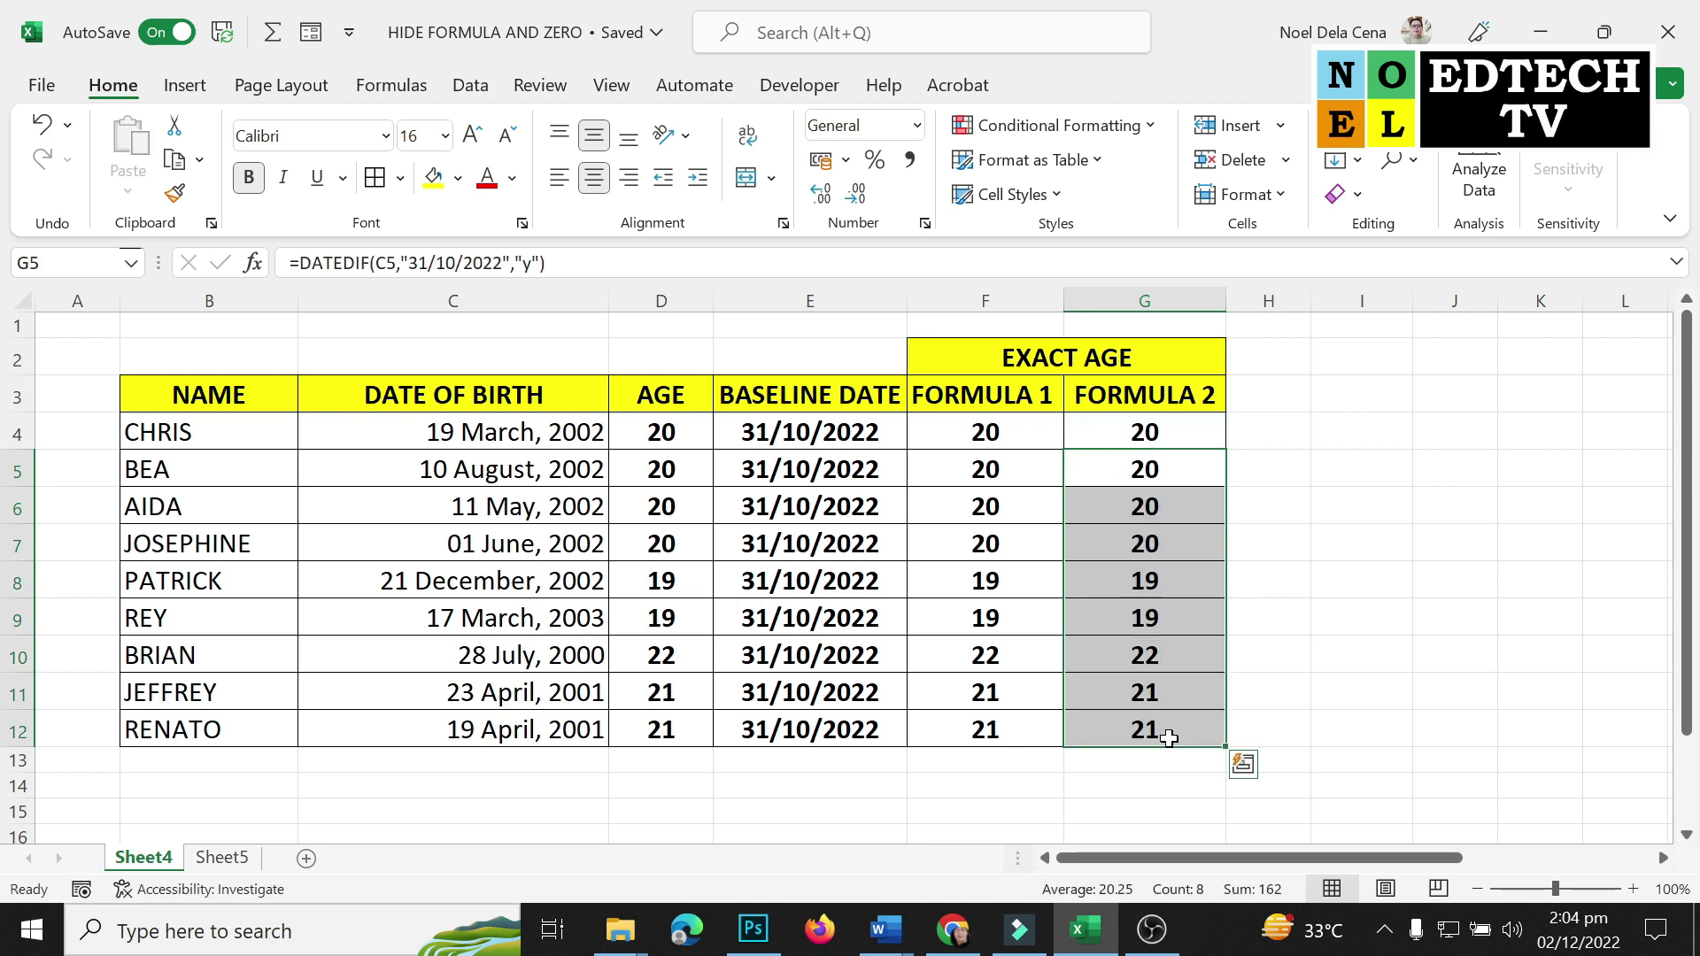